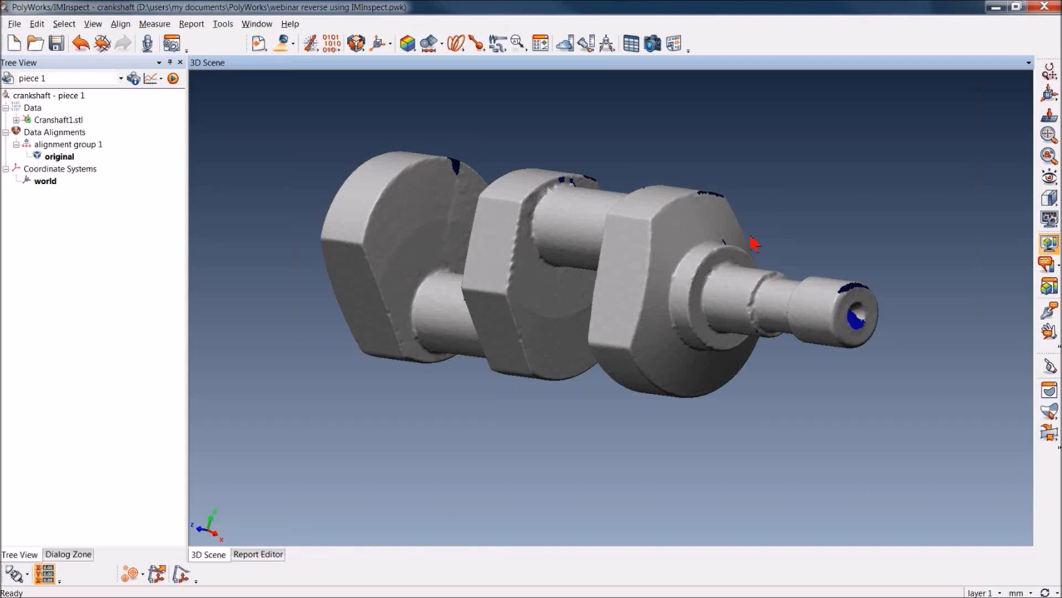
Extract a cone from the polygonal model on the conical face of the crankshaft's end web
click(443, 44)
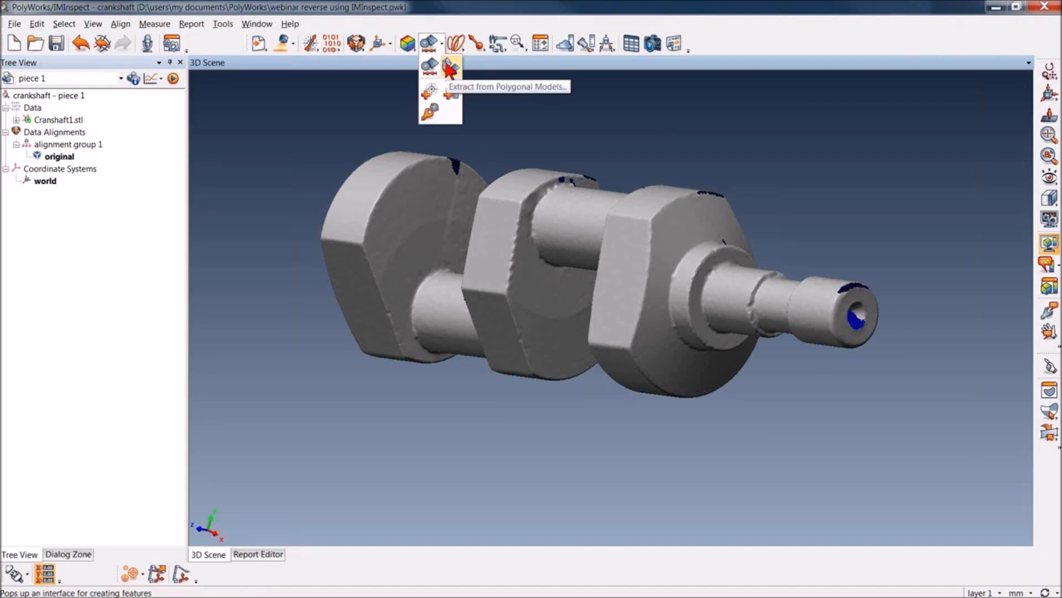
click(450, 67)
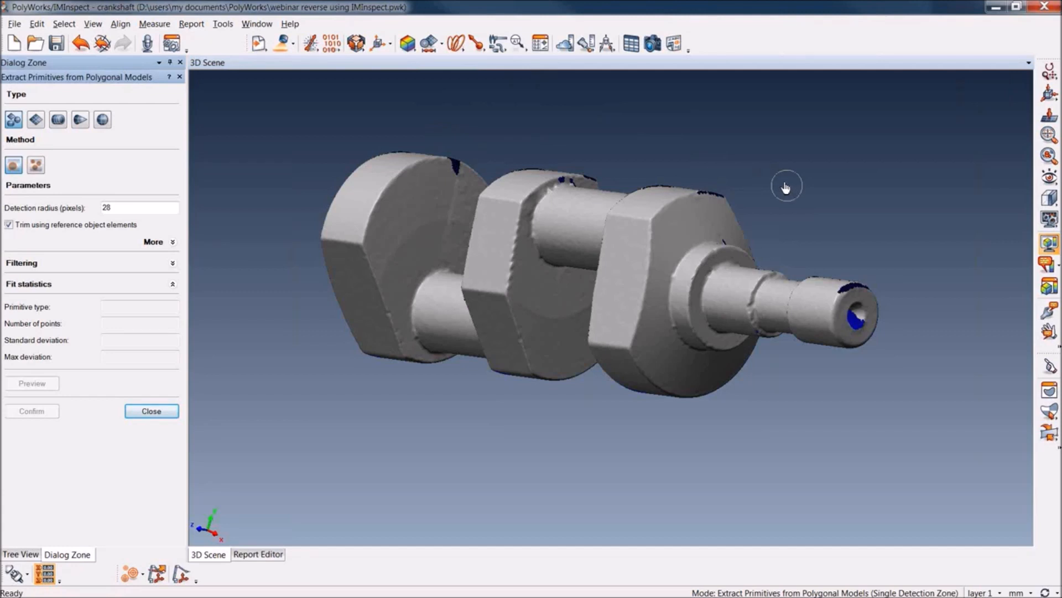
click(684, 232)
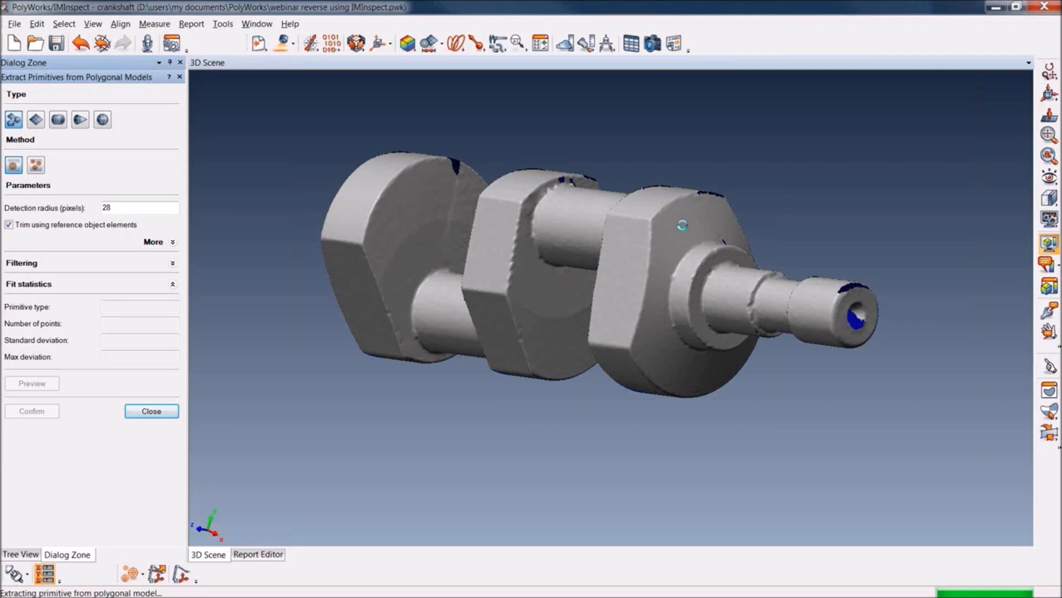
click(683, 226)
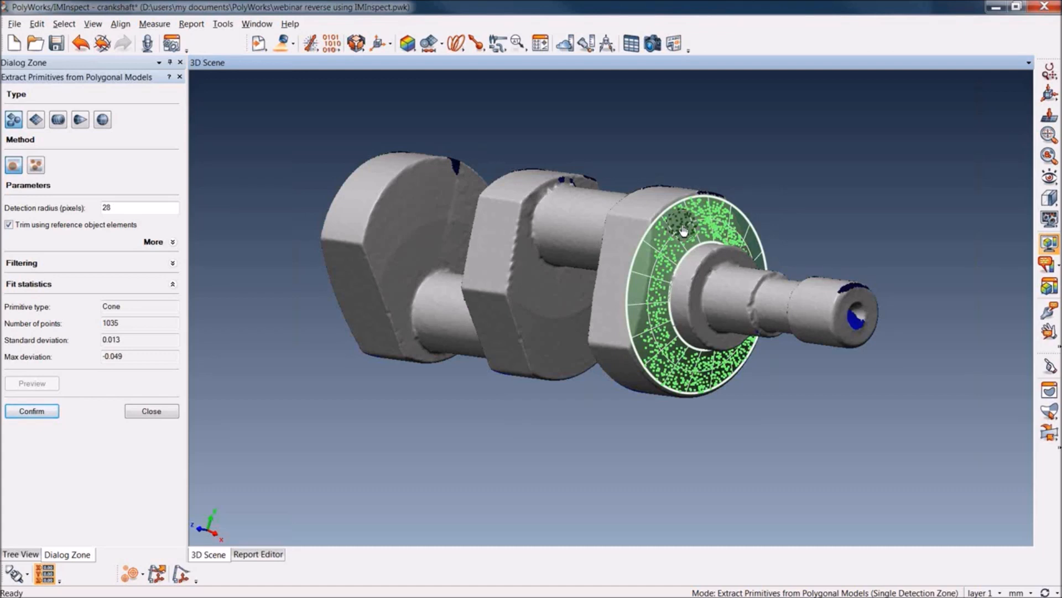
key(Return)
Reduce the detection radius to 8 pixels and extract a cylinder from the narrow collar beside the cone
scroll(727, 371, down, 4)
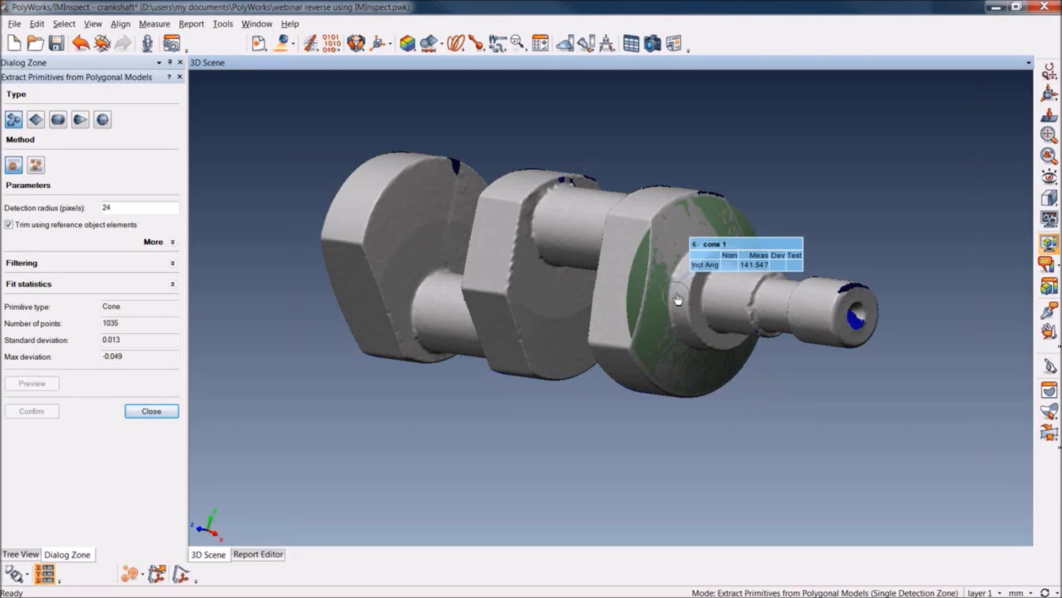
scroll(679, 296, down, 12)
scroll(679, 296, down, 4)
click(680, 290)
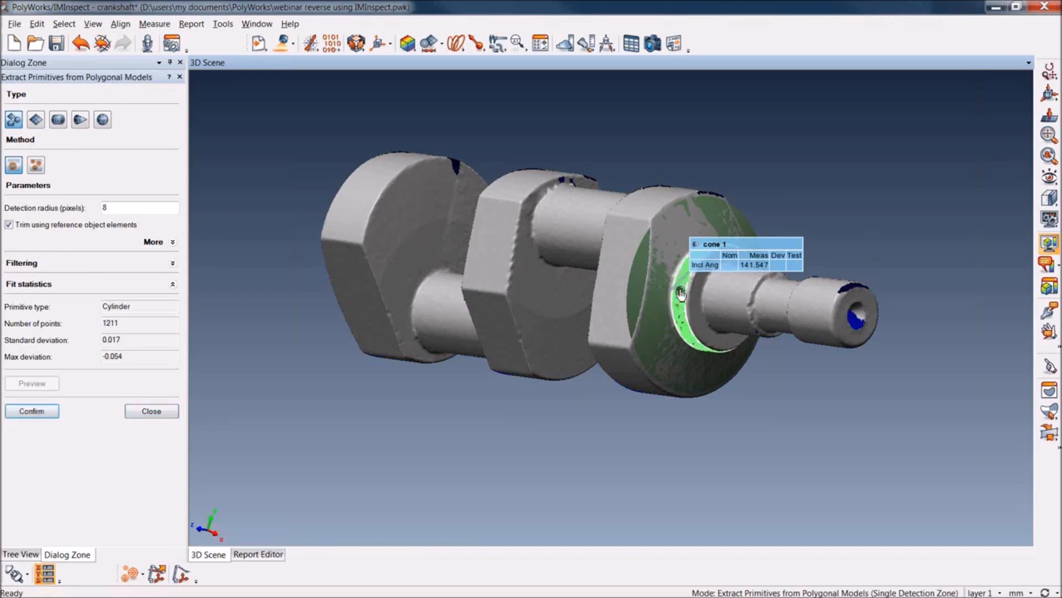
key(Return)
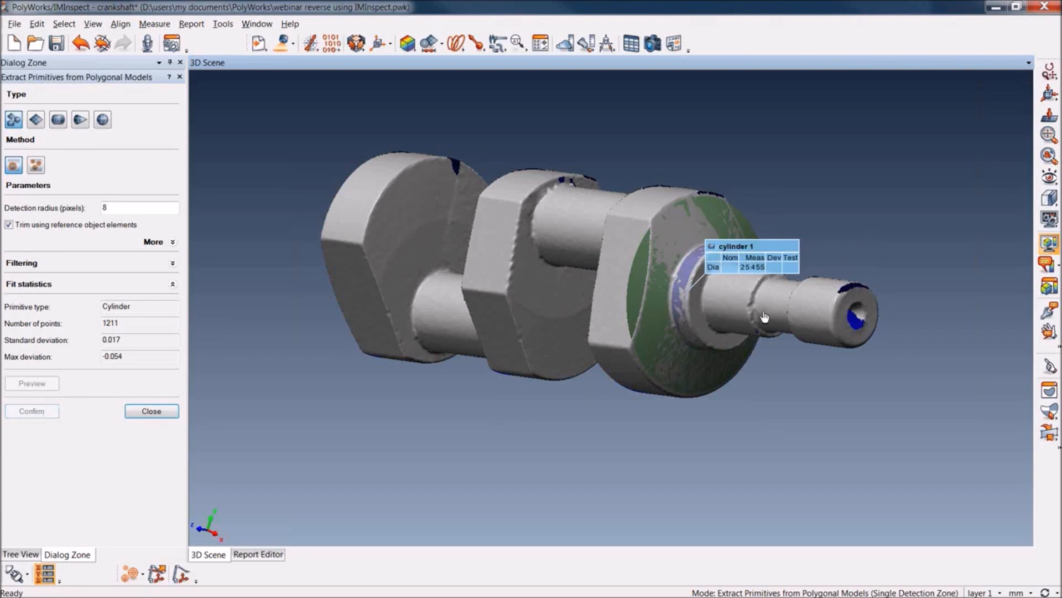
Extract cylinders from the three shaft sections beyond the collar: the wide journal, the thinner neck and the shaft end
click(733, 297)
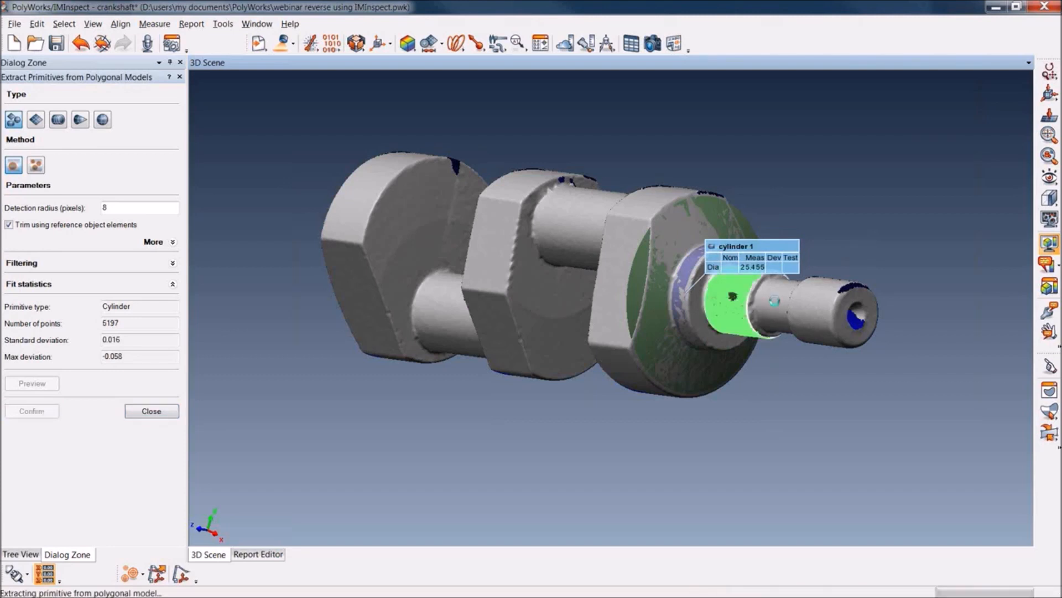
click(810, 308)
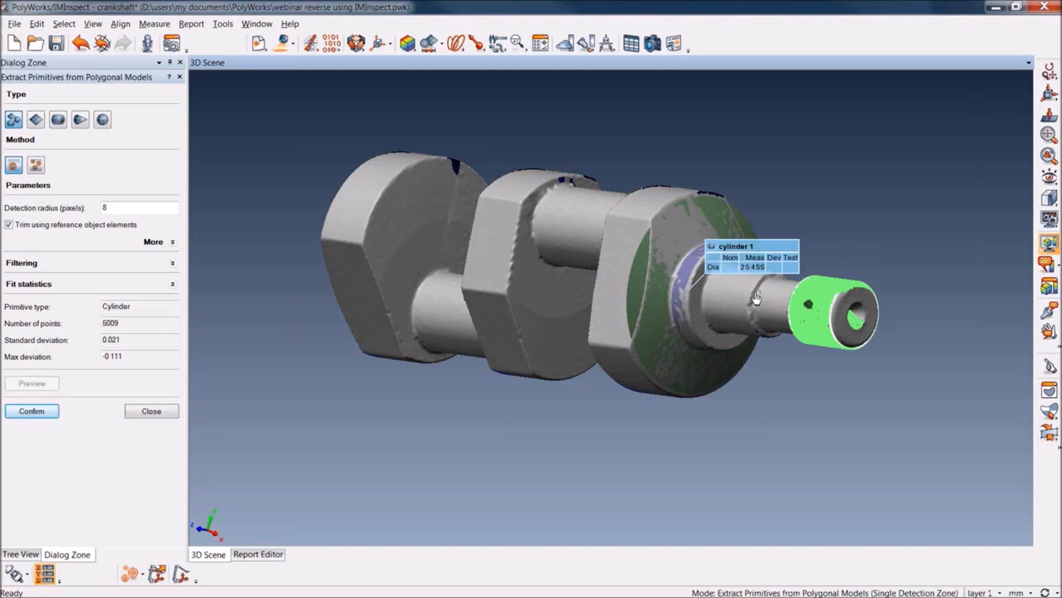
click(731, 299)
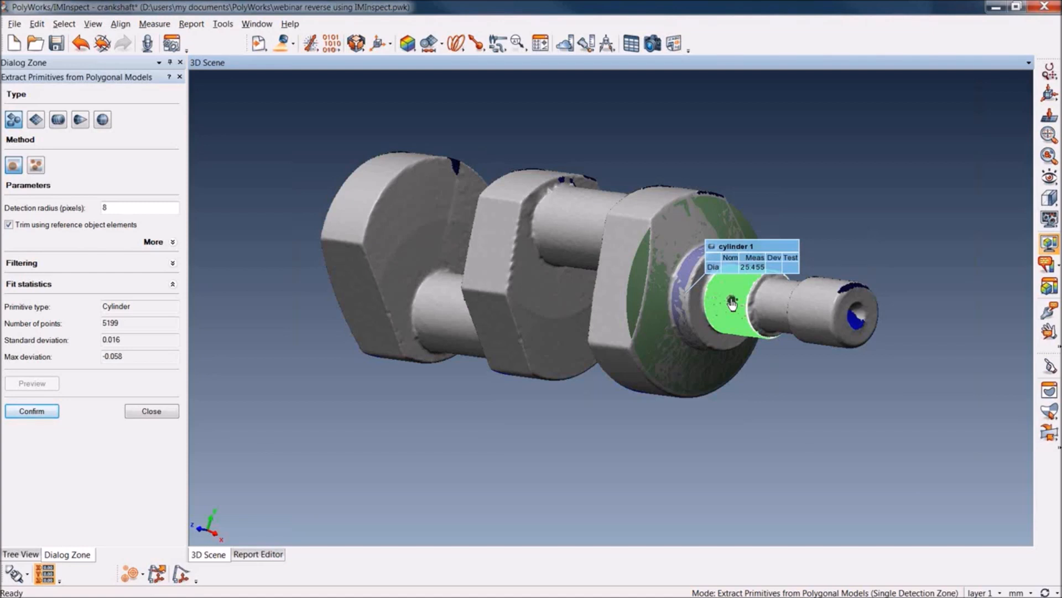
key(Return)
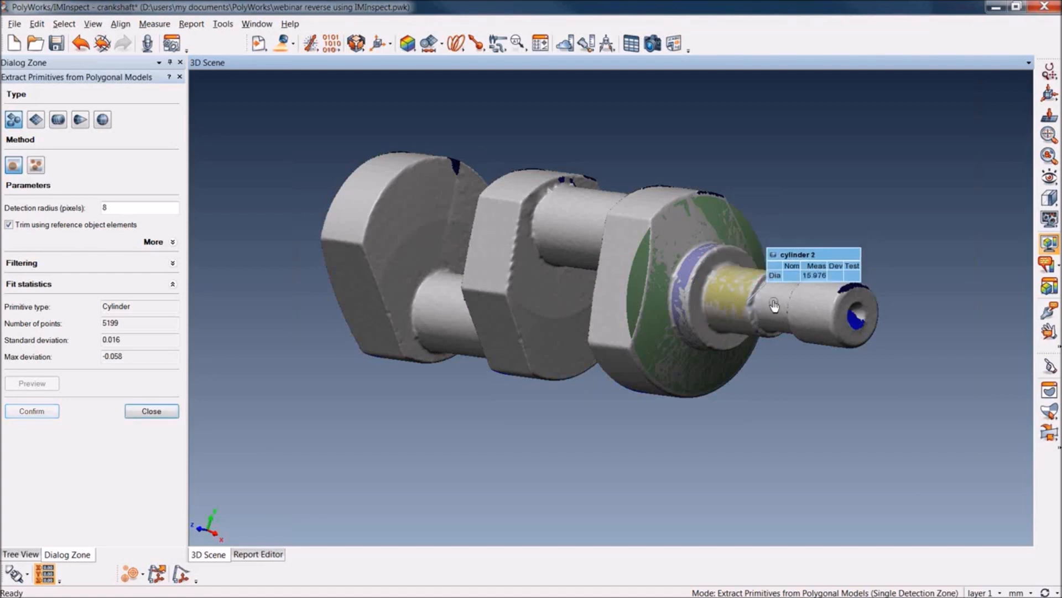
click(778, 297)
key(Return)
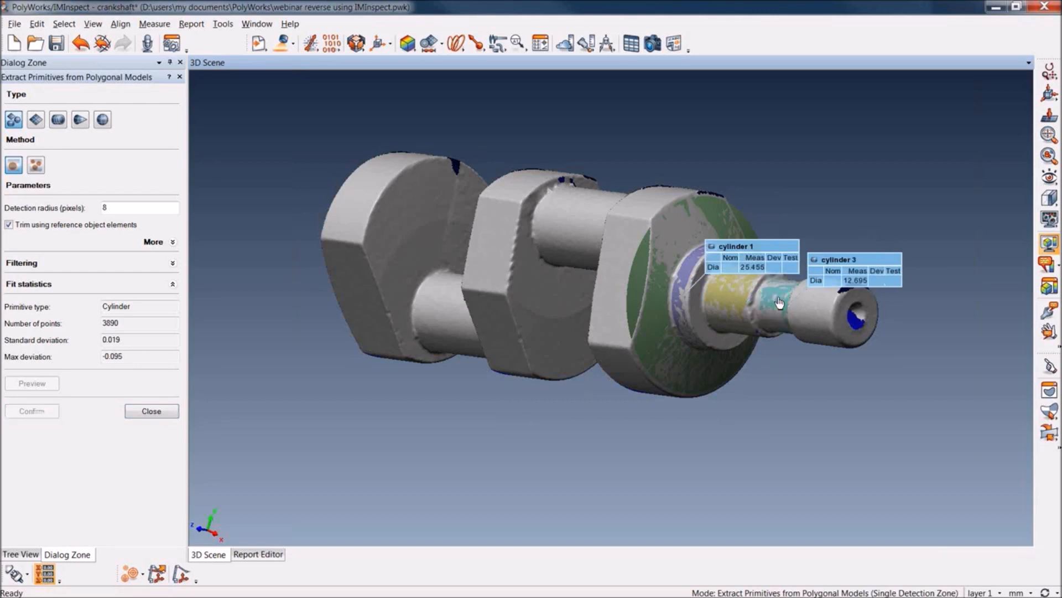
click(805, 315)
key(Return)
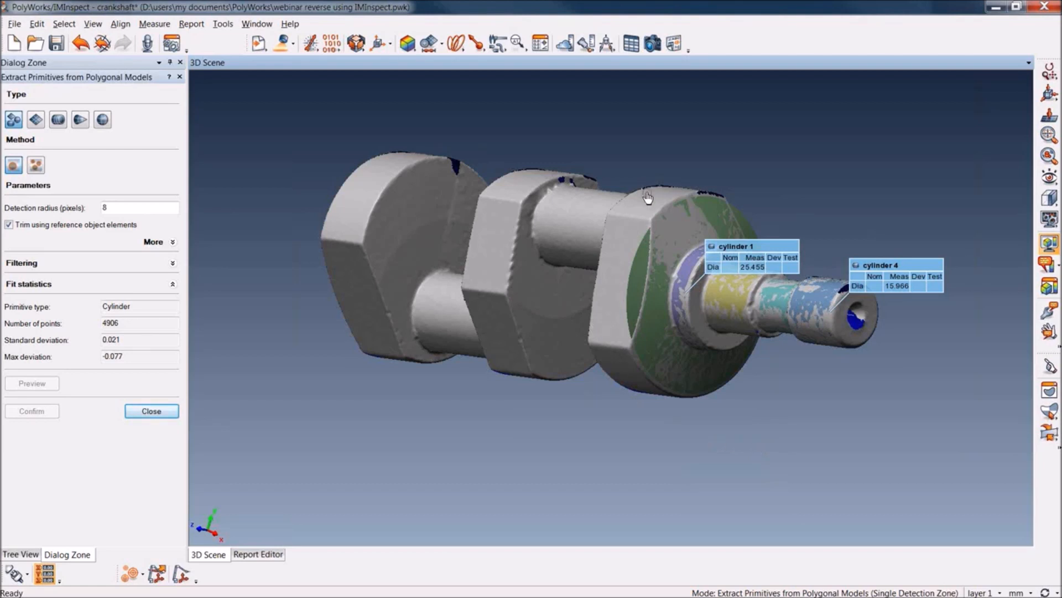
Switch extraction to multiple detection zones and detect the end web's curved rim with a detection radius of 20 pixels
middle_drag(655, 197, 662, 200)
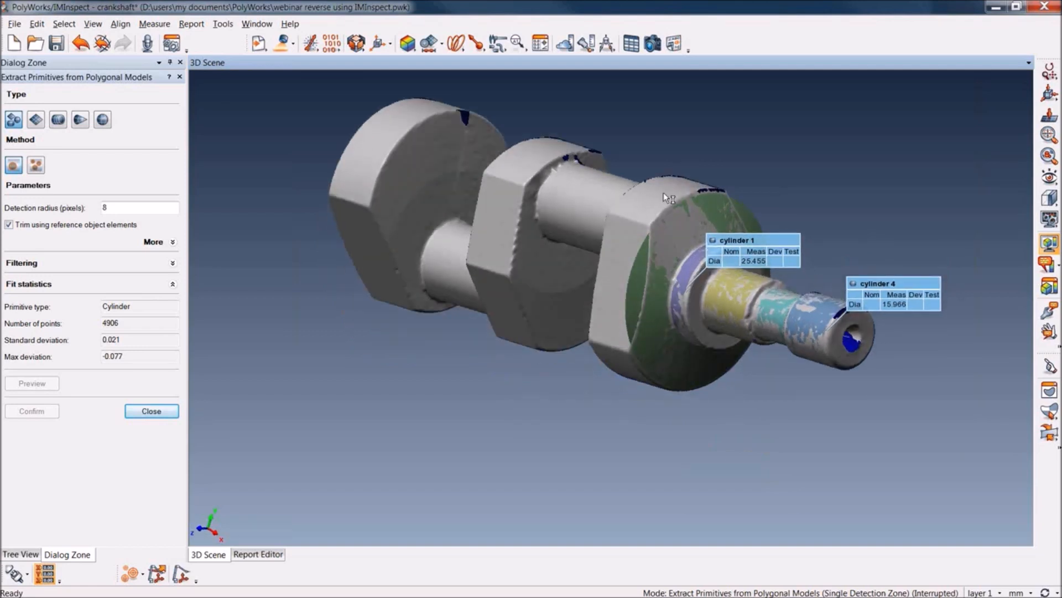
middle_drag(646, 300, 635, 492)
middle_drag(629, 322, 674, 181)
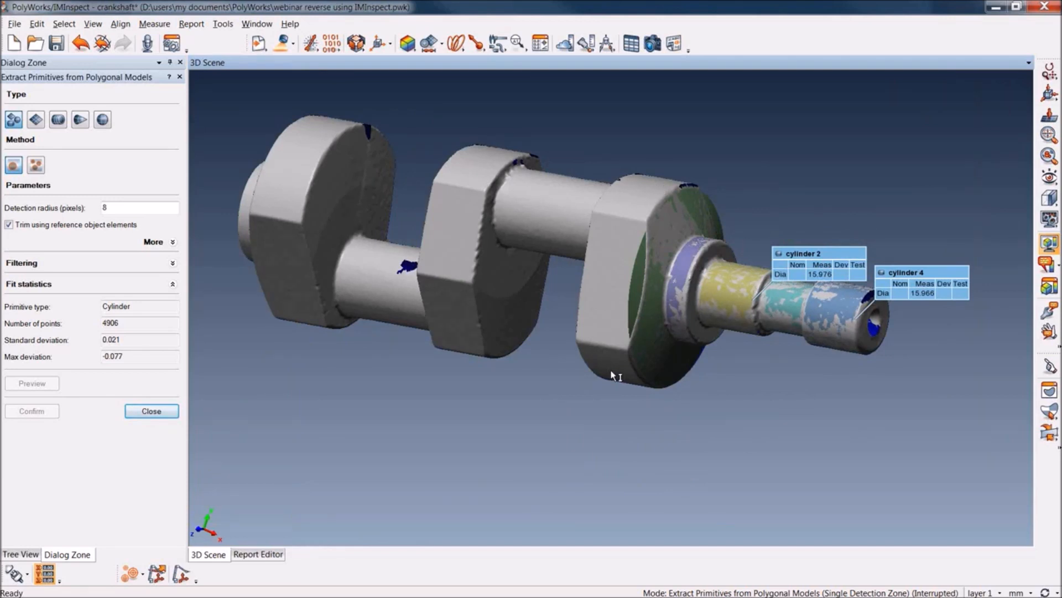
click(36, 166)
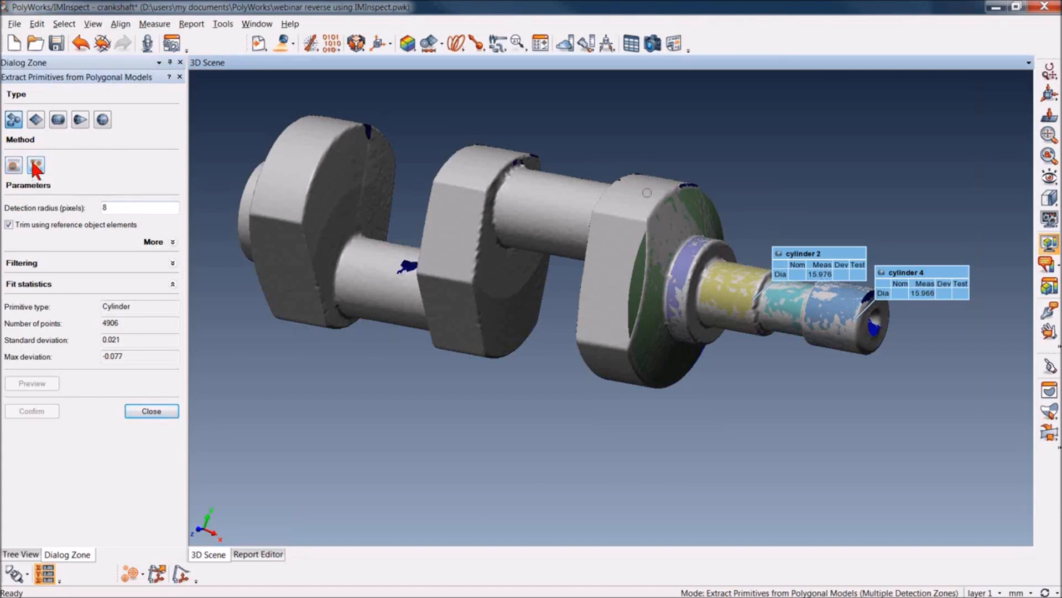
key(space)
mouse_move(648, 399)
mouse_down()
mouse_move(654, 374)
mouse_move(635, 399)
mouse_up()
key(space)
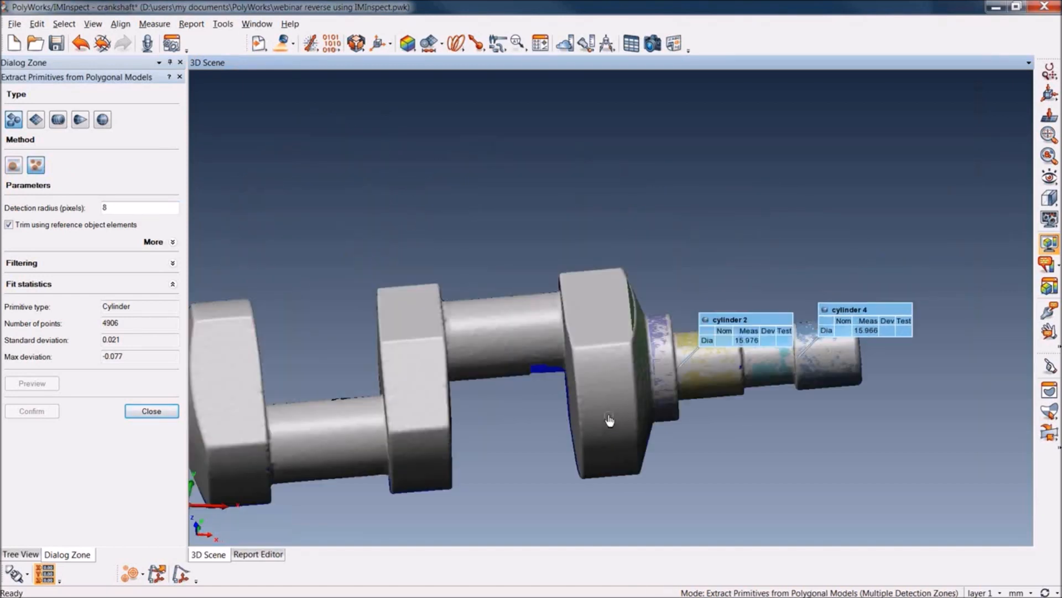
scroll(609, 420, up, 6)
click(609, 420)
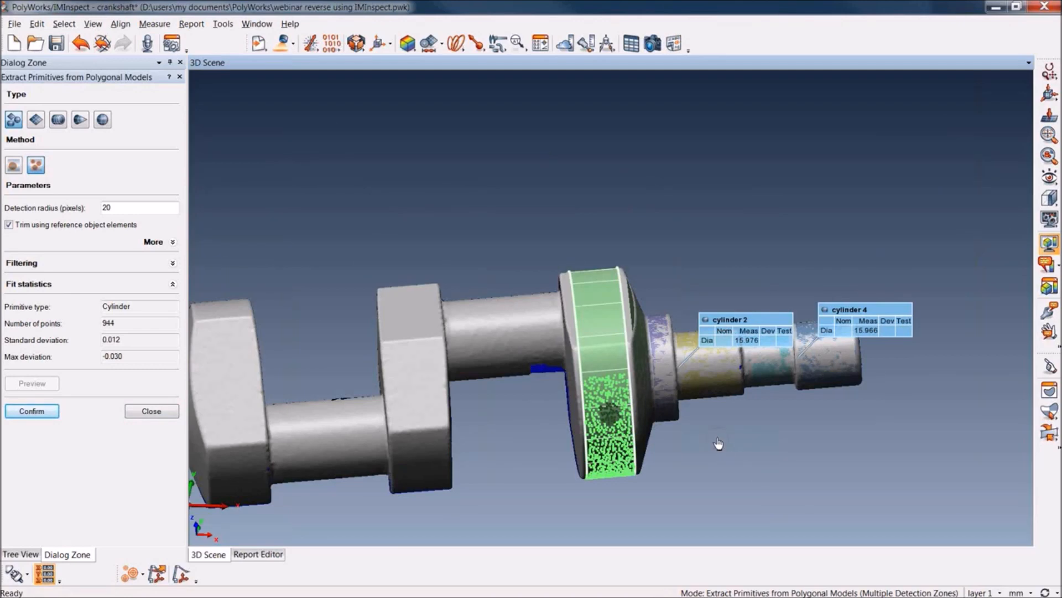
Add a second detection zone on the opposite part of the end web's rim and confirm the cylinder
key(space)
drag(693, 422, 578, 339)
right_drag(579, 339, 555, 42)
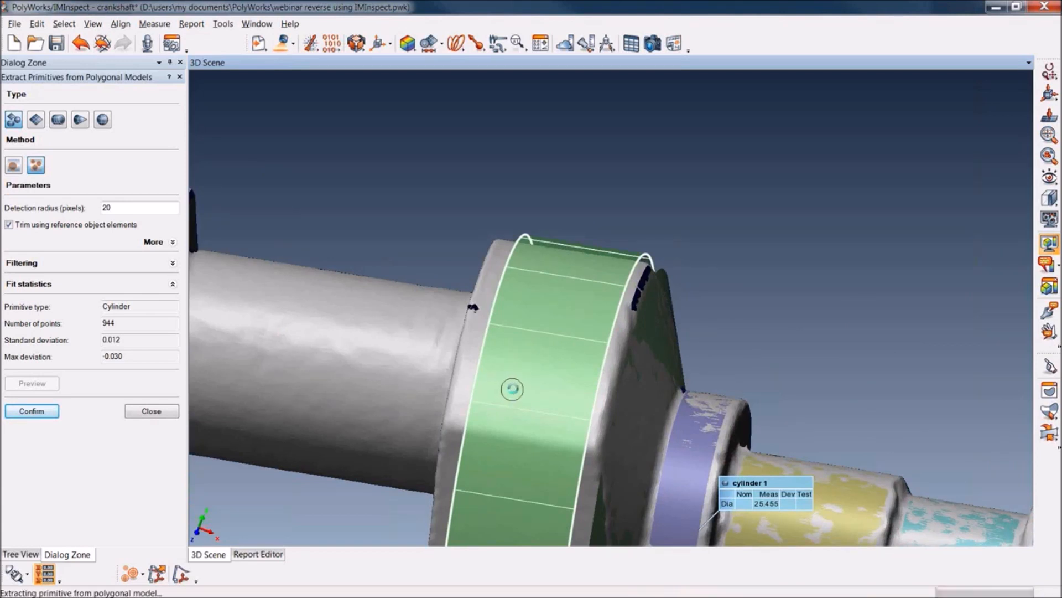
click(512, 390)
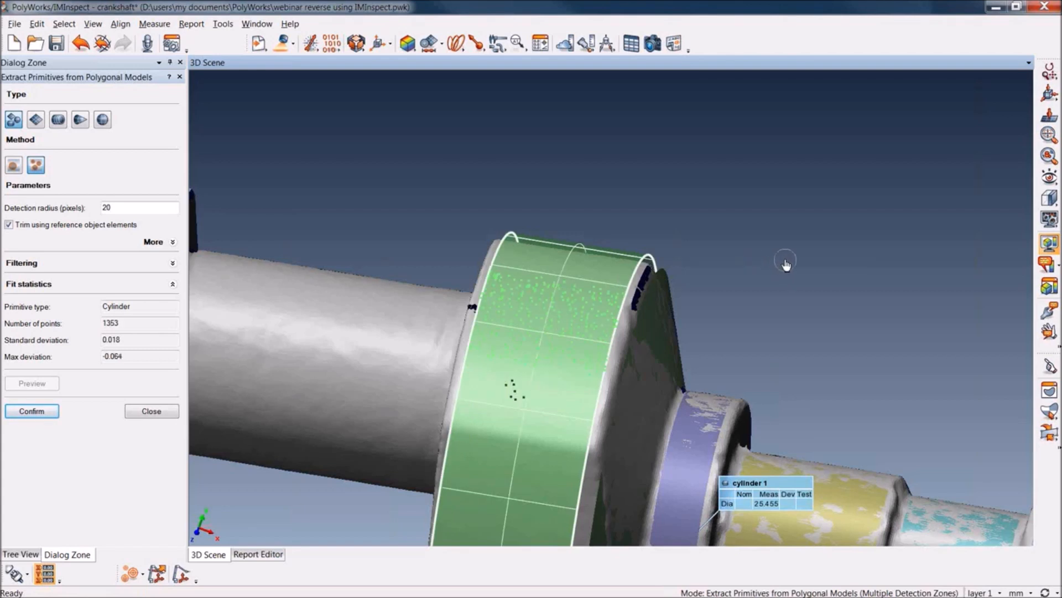
key(space)
drag(771, 210, 612, 453)
click(32, 411)
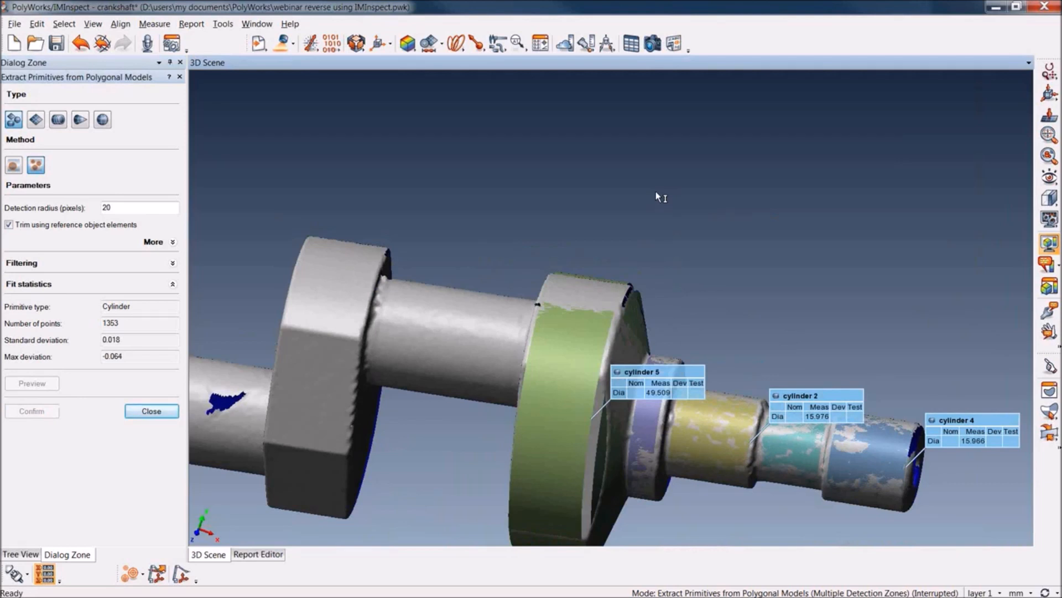
Extract one plane from two detection zones on the matching side flats of the middle web and the far web
right_drag(664, 176, 661, 254)
drag(661, 254, 801, 227)
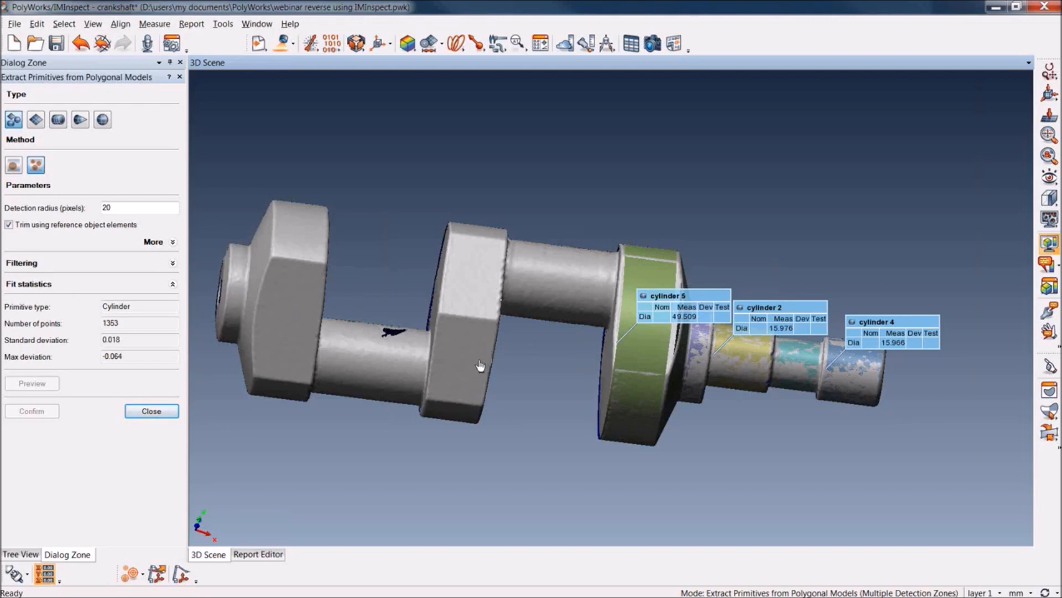
click(464, 365)
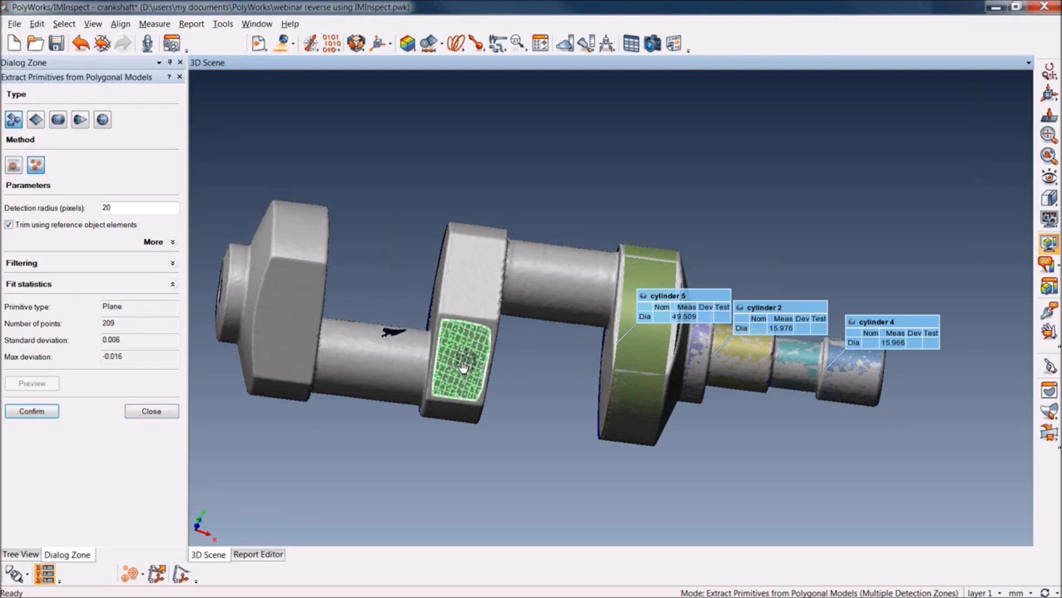
click(289, 325)
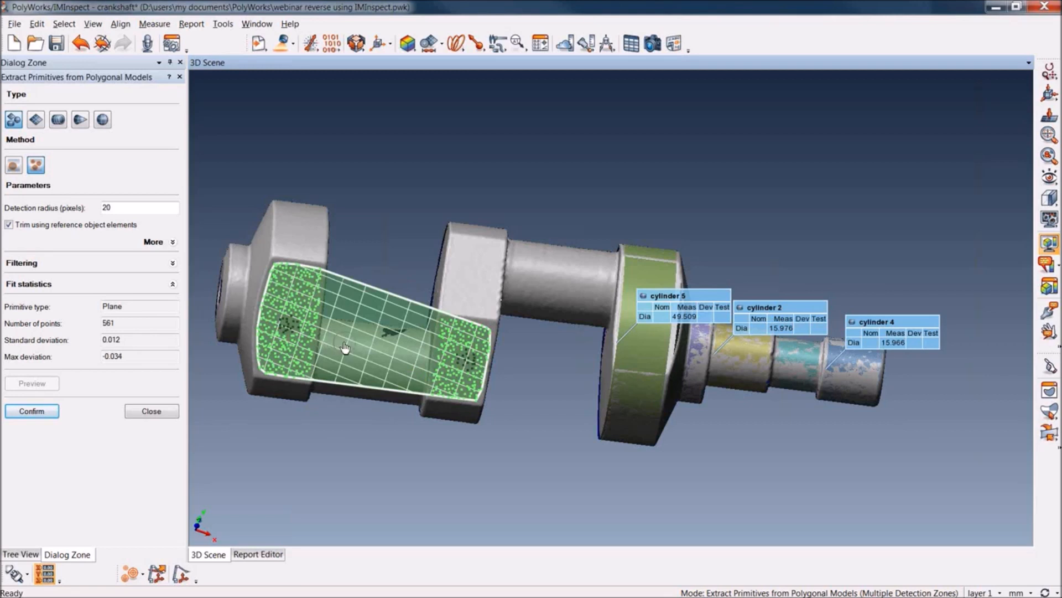
key(Return)
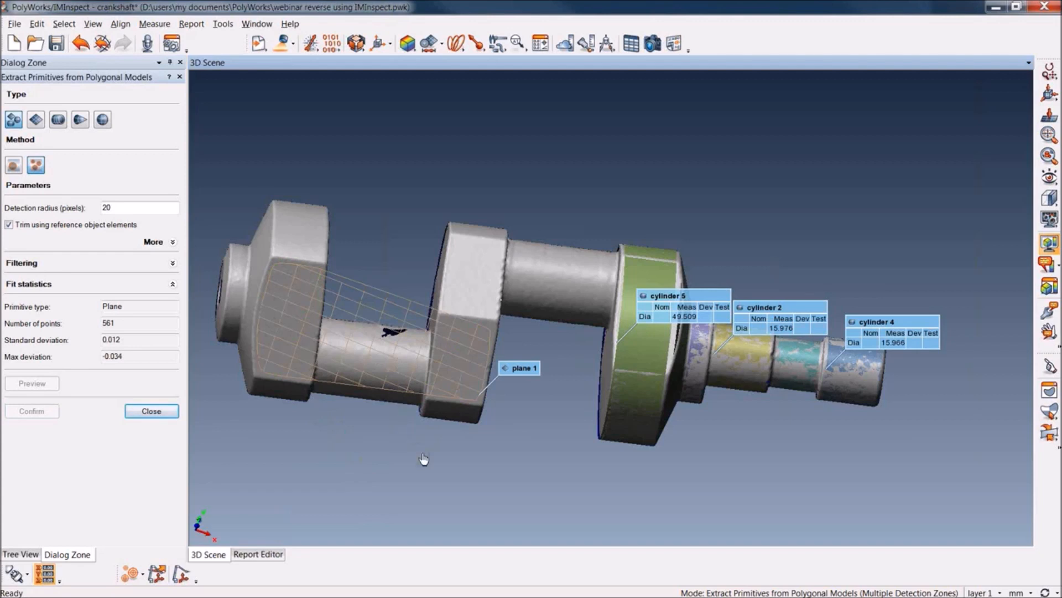
Try to detect a plane on the inner face of the end web
click(682, 492)
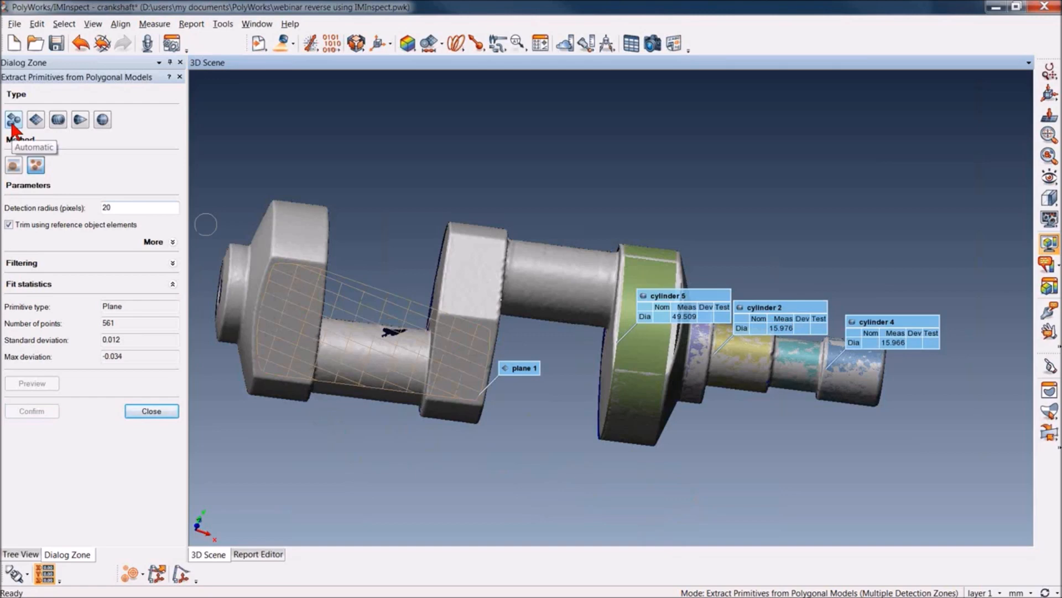
key(space)
right_drag(717, 500, 716, 345)
drag(686, 354, 736, 367)
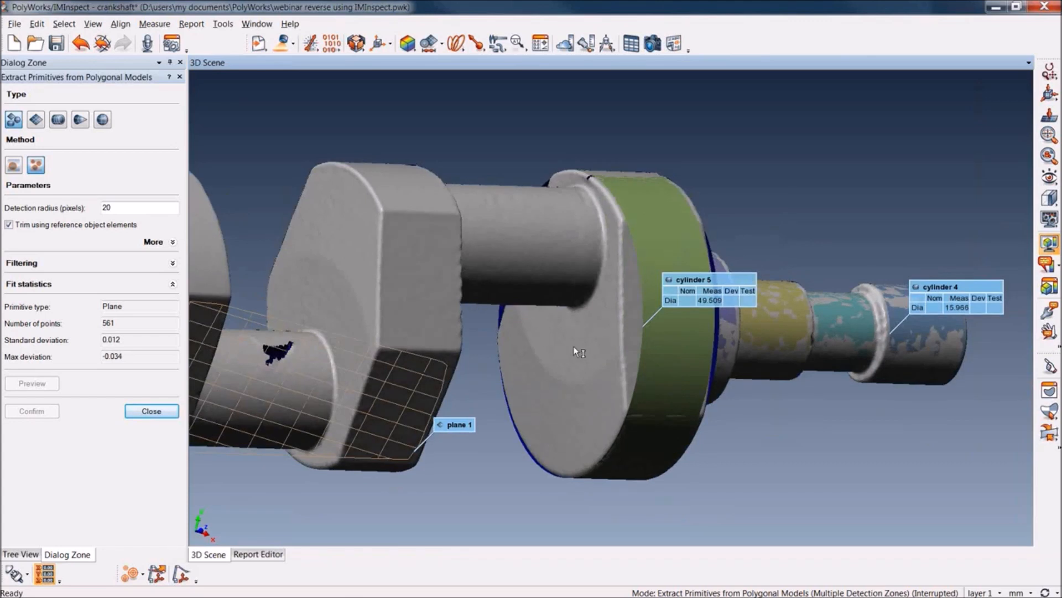
key(space)
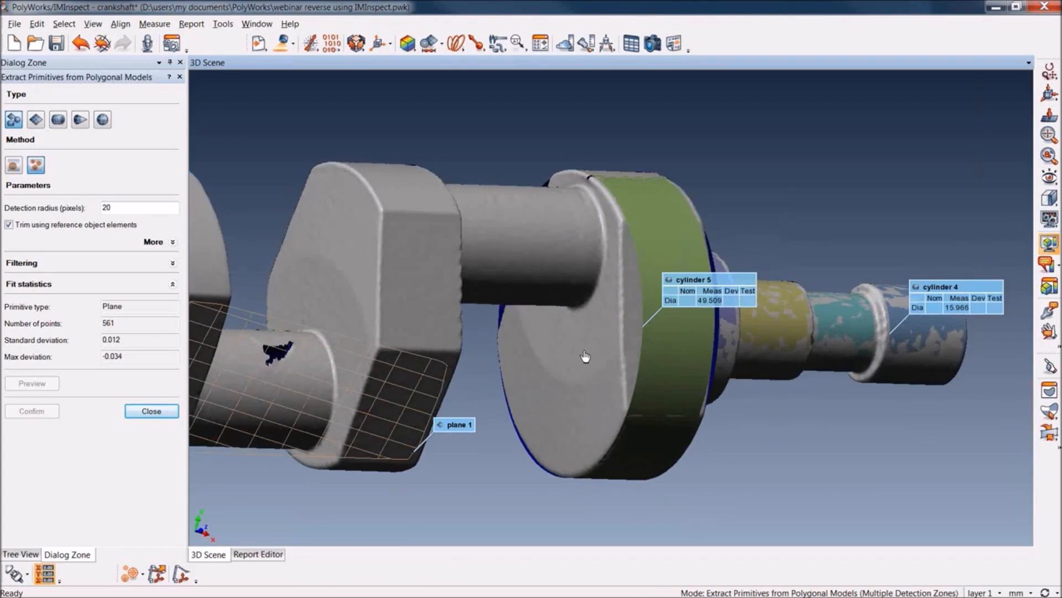
click(586, 355)
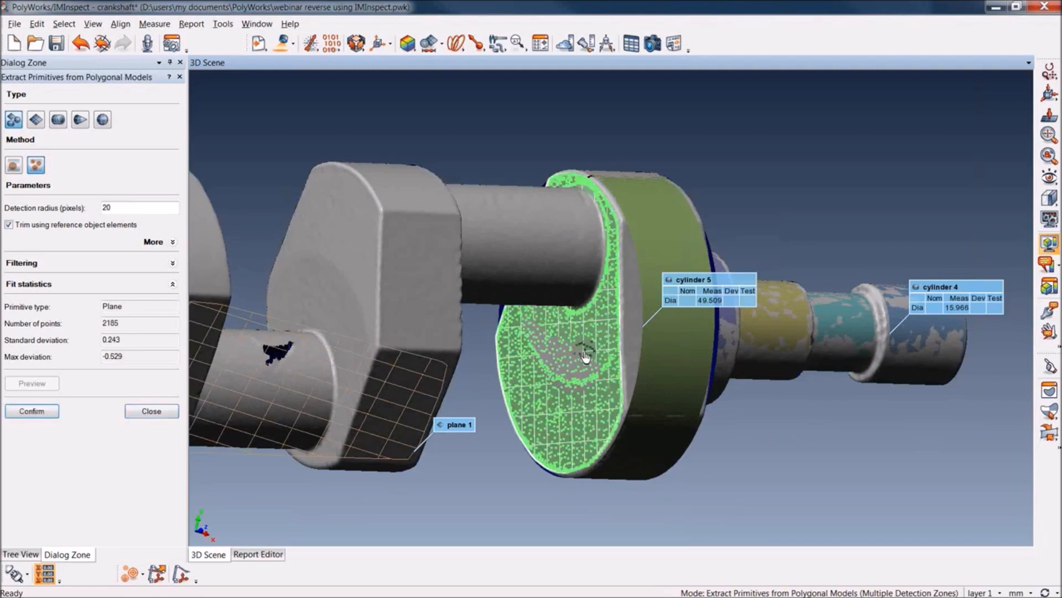
middle_click(585, 356)
Try to detect the ring-shaped end face of the collar using the automatic primitive type
key(space)
drag(809, 476, 832, 393)
right_drag(832, 393, 837, 379)
middle_drag(853, 390, 370, 400)
drag(471, 376, 480, 377)
key(space)
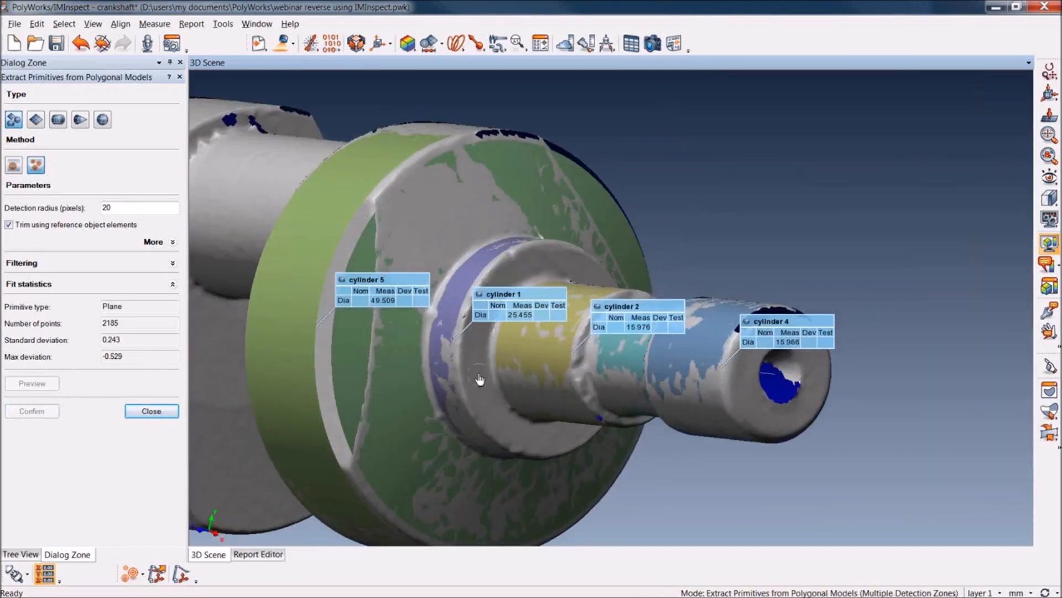
click(480, 380)
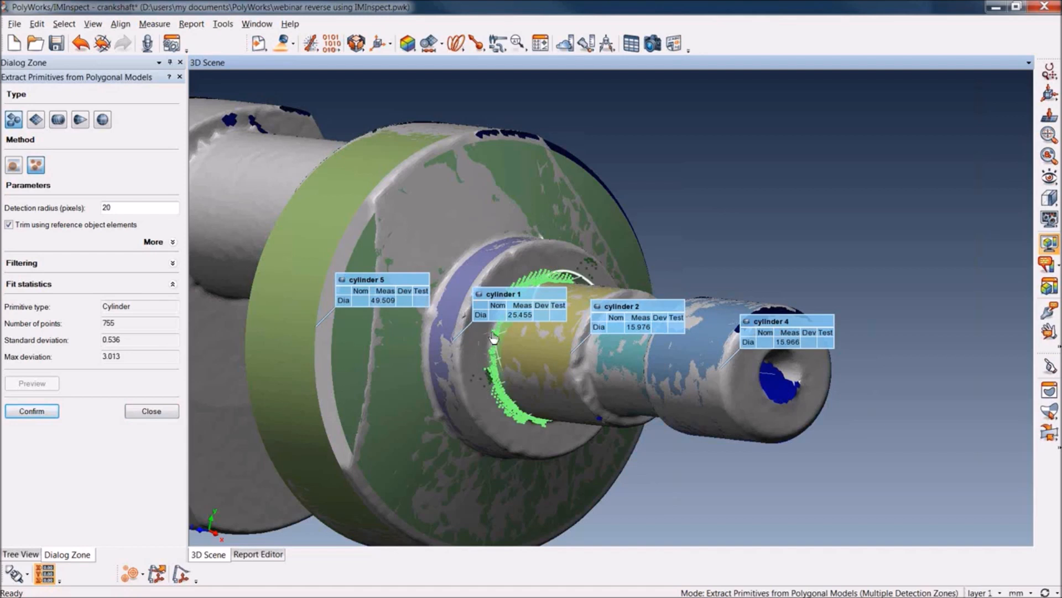
Extract a plane from two detection zones on the collar's ring-shaped end face, using a 16-pixel detection radius
scroll(515, 268, down, 3)
click(37, 121)
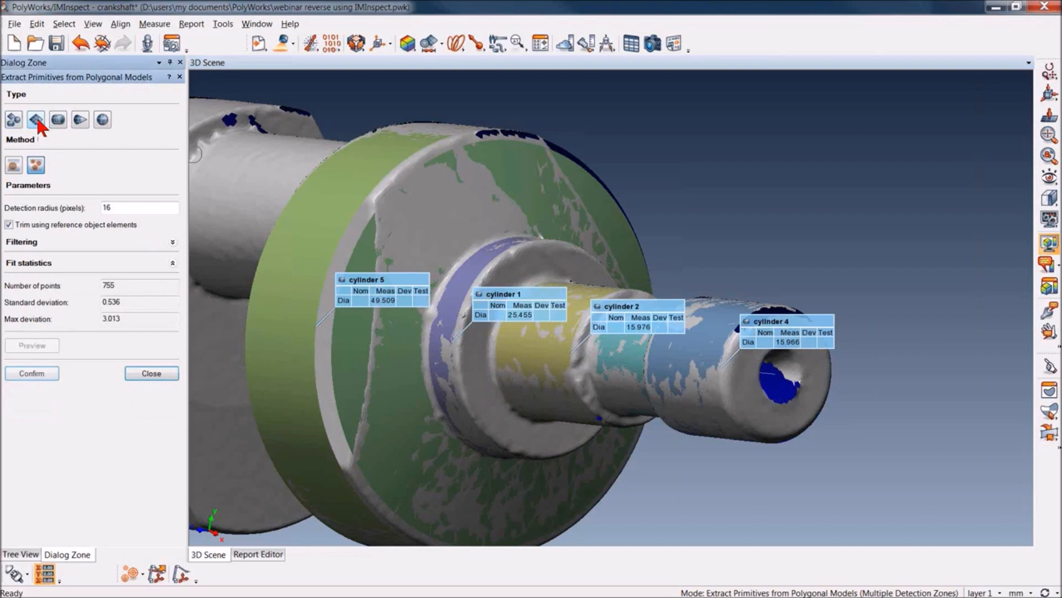
click(574, 269)
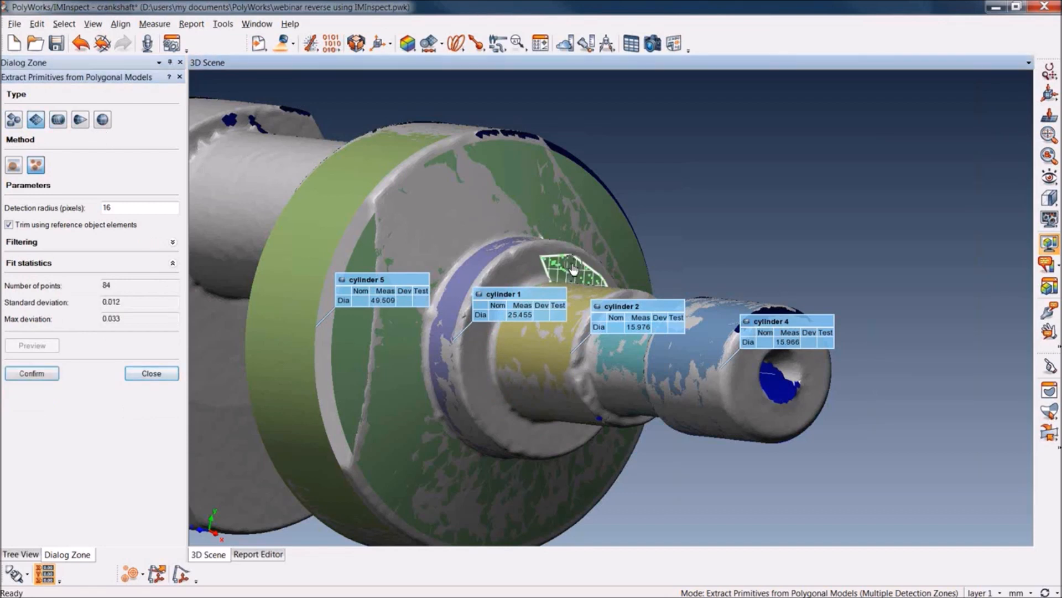
click(486, 399)
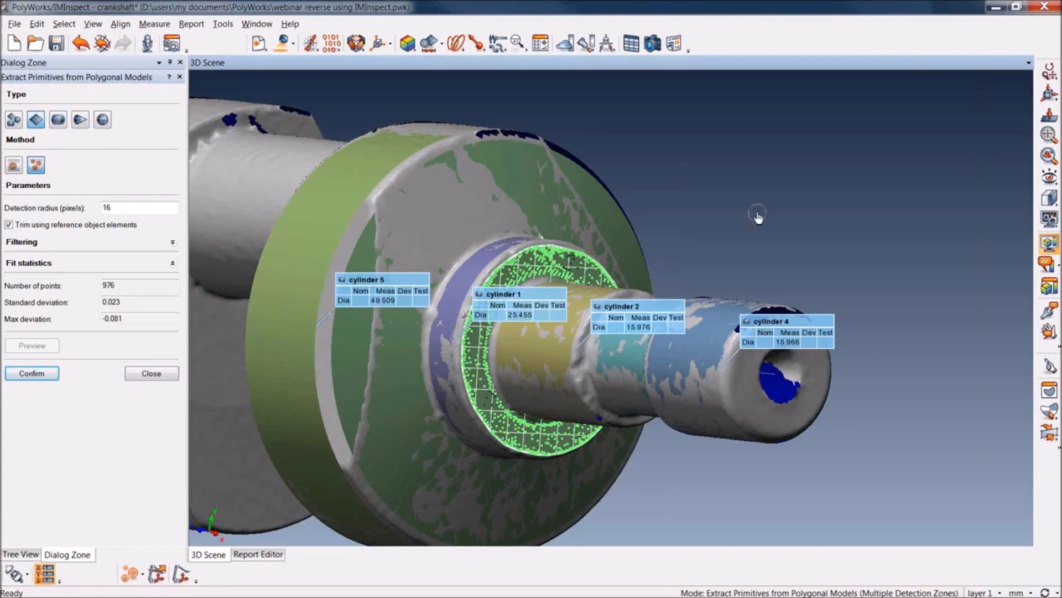
key(Return)
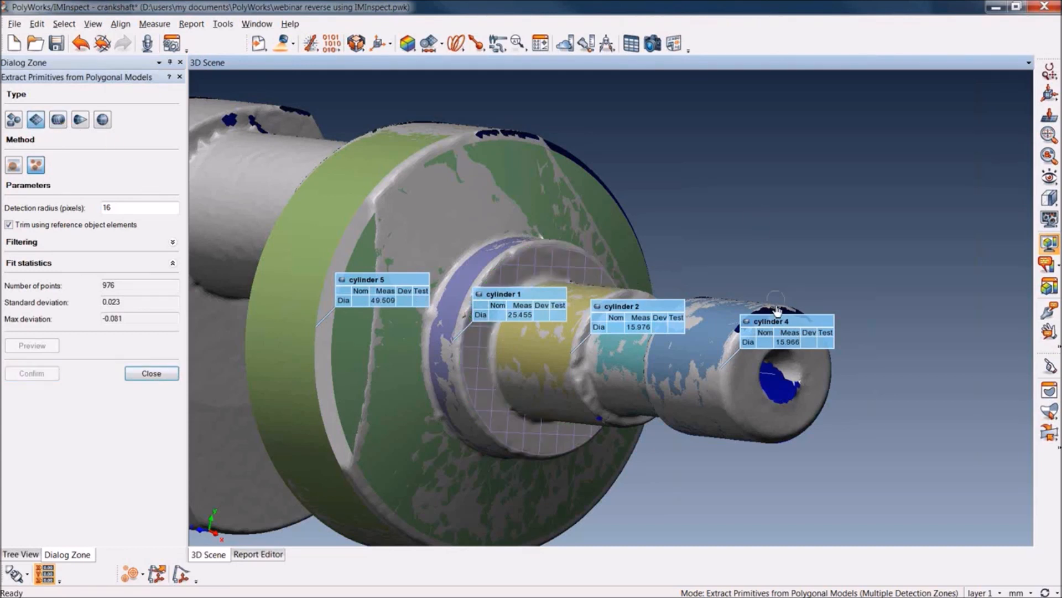
Try to detect a plane on the shaft's end face around the center hole with a 16-pixel detection radius
click(815, 363)
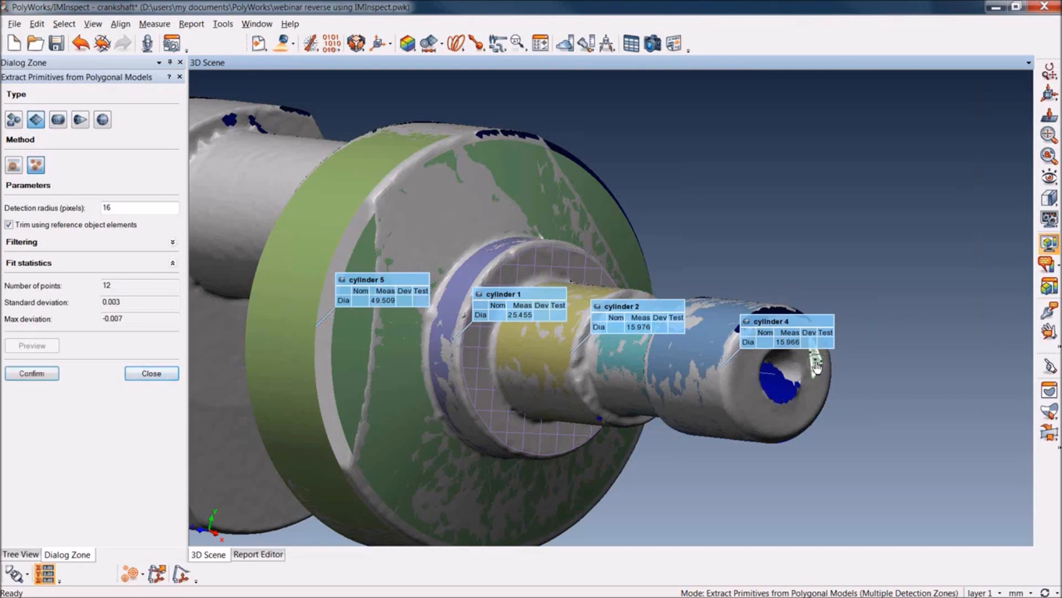
click(756, 398)
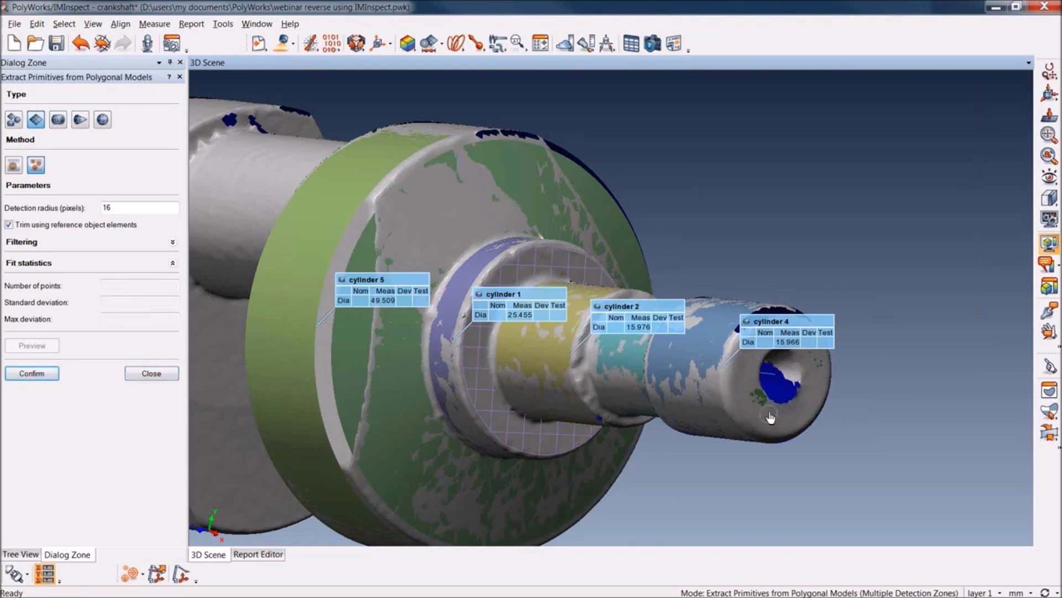
click(747, 363)
click(758, 405)
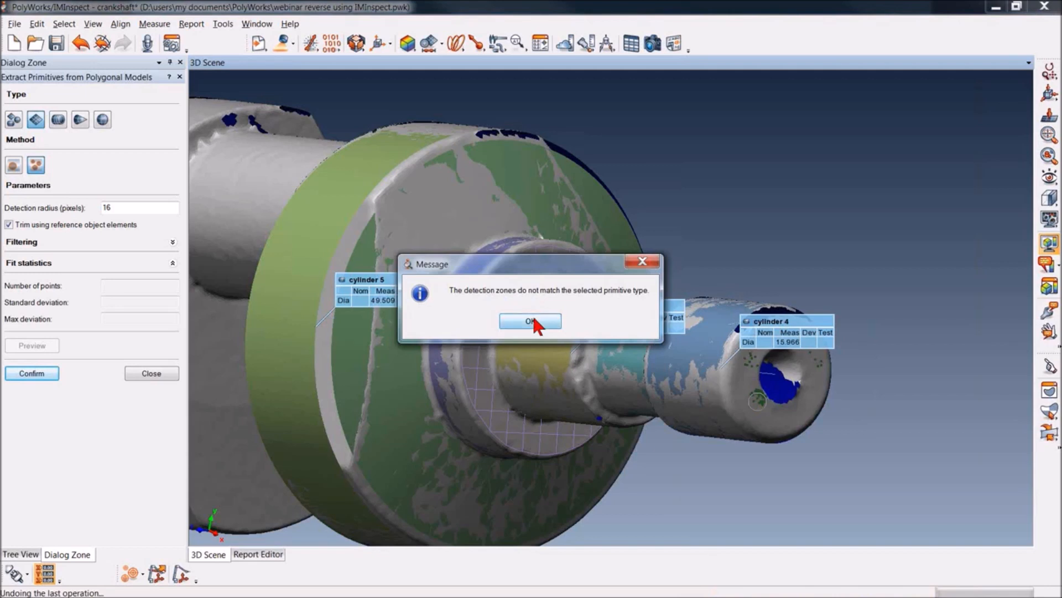
click(533, 321)
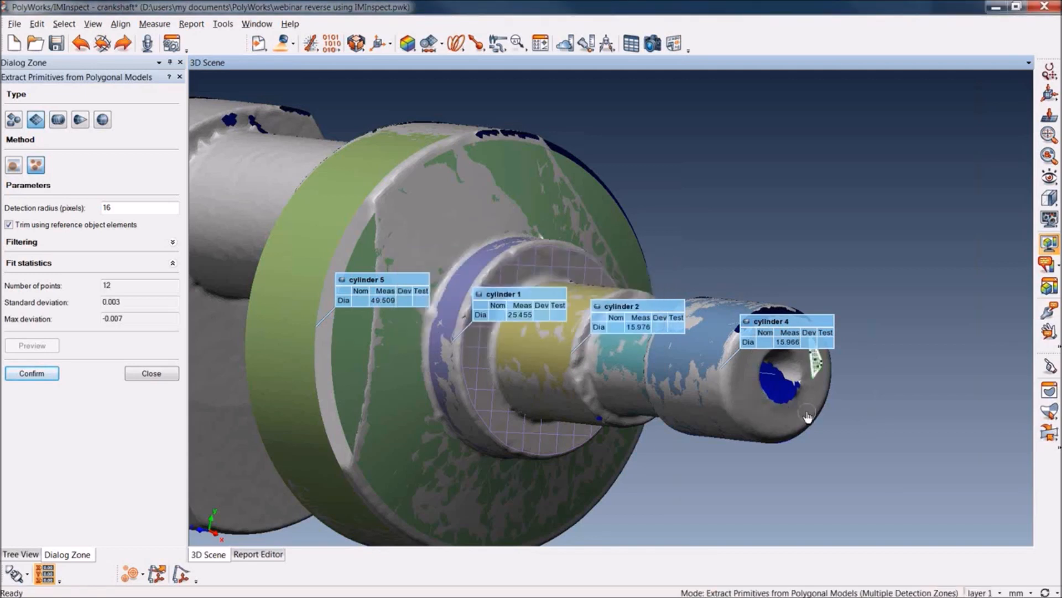
Extract a plane from two detection zones on the shaft's end face, using a 28-pixel detection radius
ctrl+right_drag(808, 419, 785, 241)
ctrl+middle_drag(789, 326, 705, 228)
middle_click(856, 265)
scroll(850, 265, up, 6)
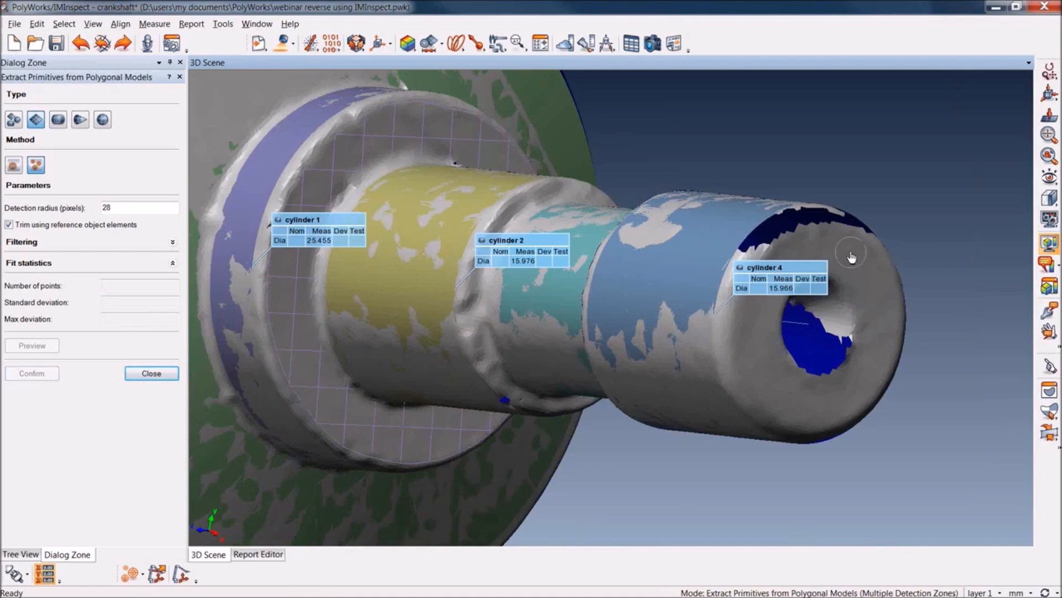
click(851, 257)
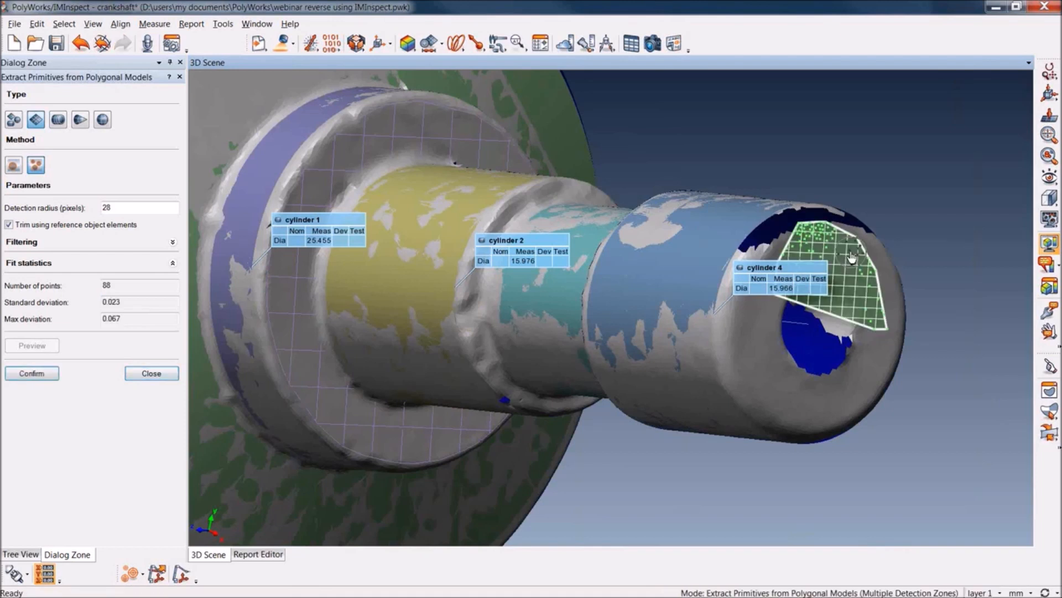
click(771, 377)
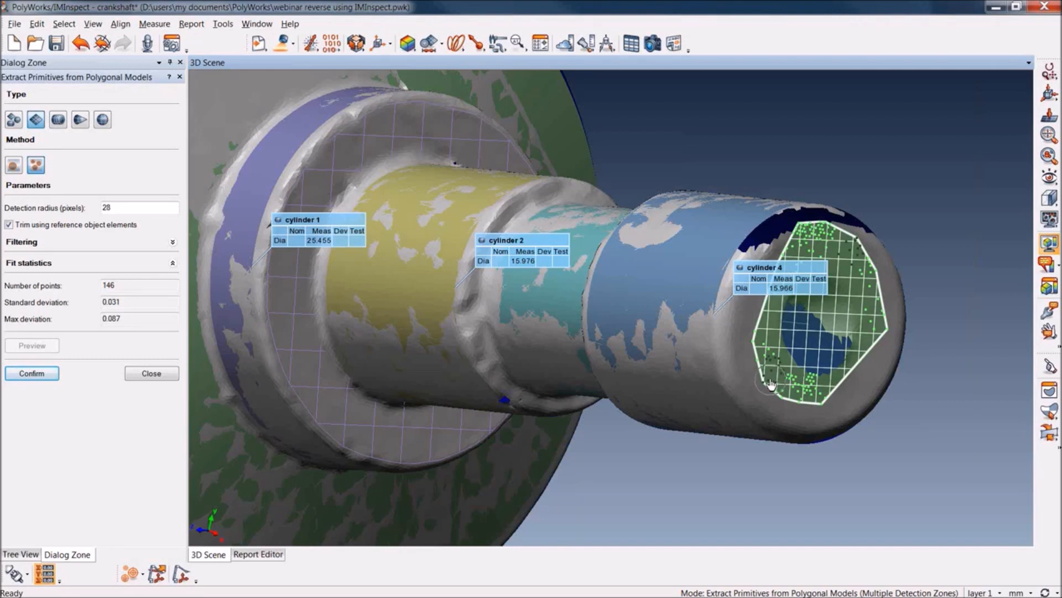
key(Return)
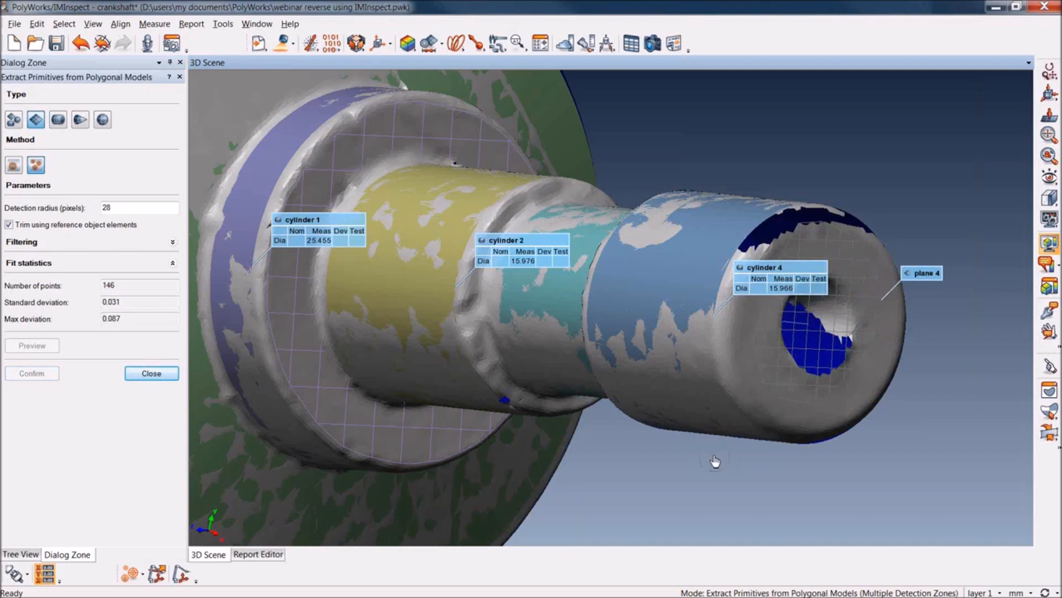
Close the primitive extraction and set up a new plane feature with the Fit method and Fit to Elements submethod
key(space)
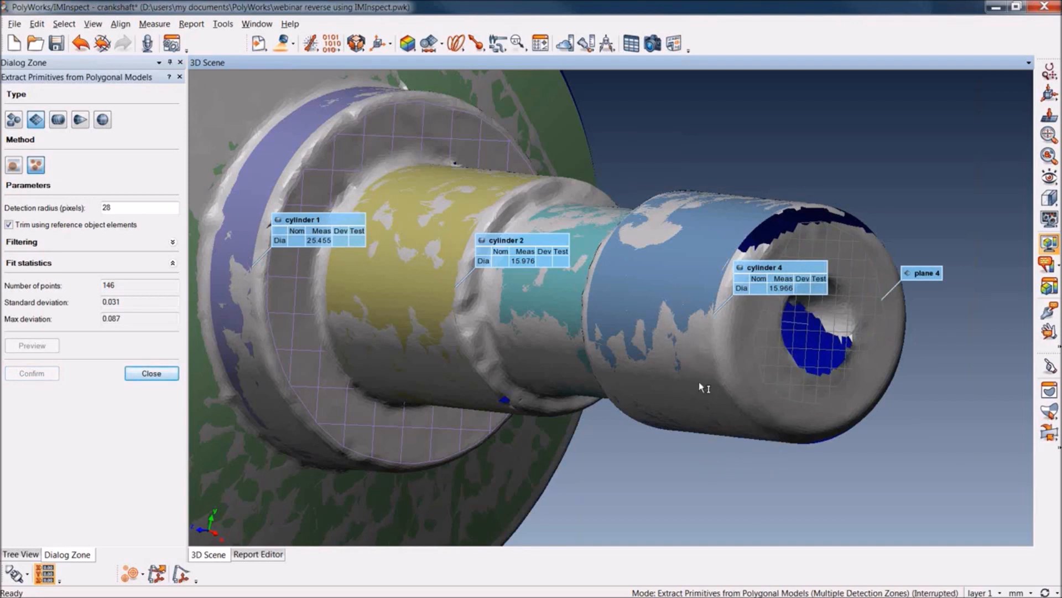
right_drag(683, 353, 693, 281)
middle_drag(692, 280, 750, 313)
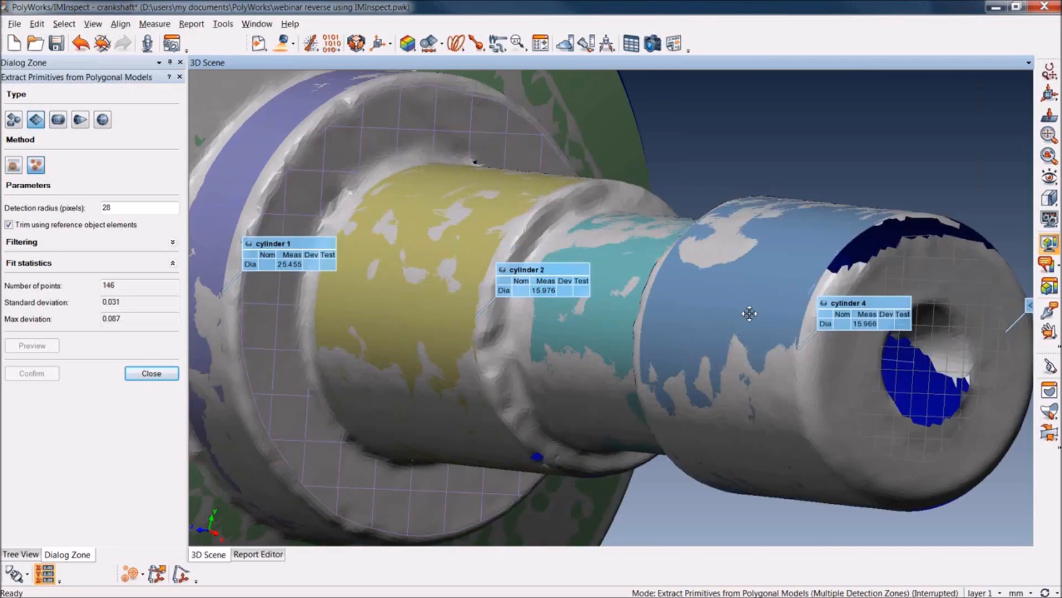
drag(750, 314, 572, 149)
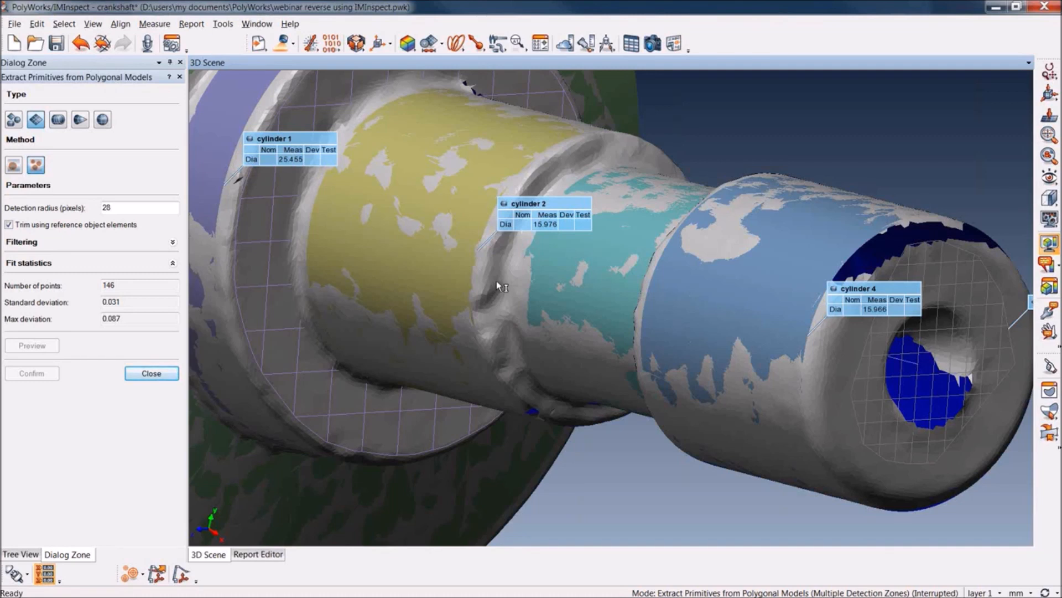
click(148, 374)
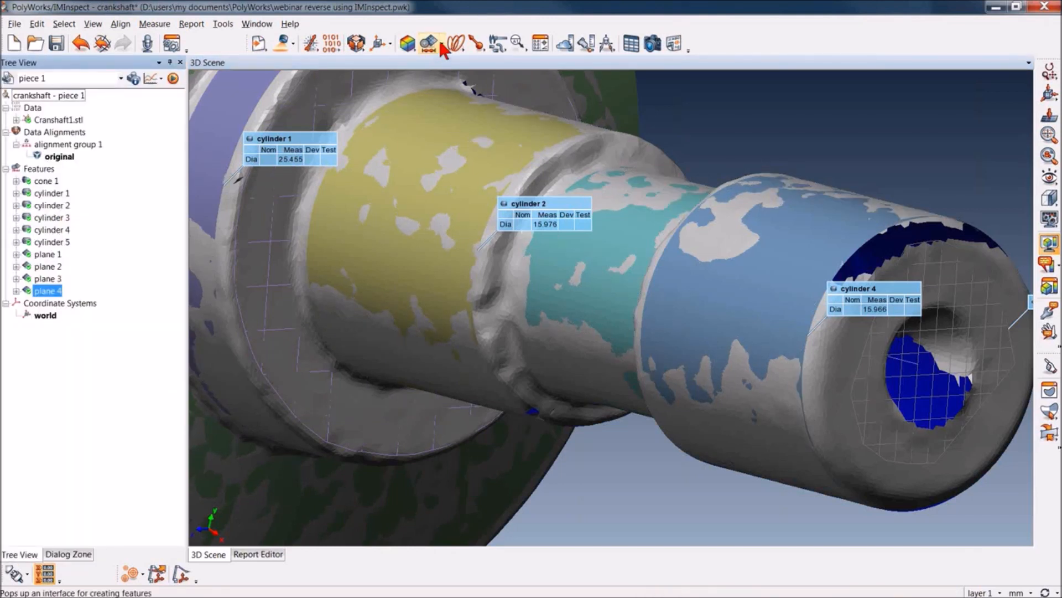
click(429, 45)
click(26, 99)
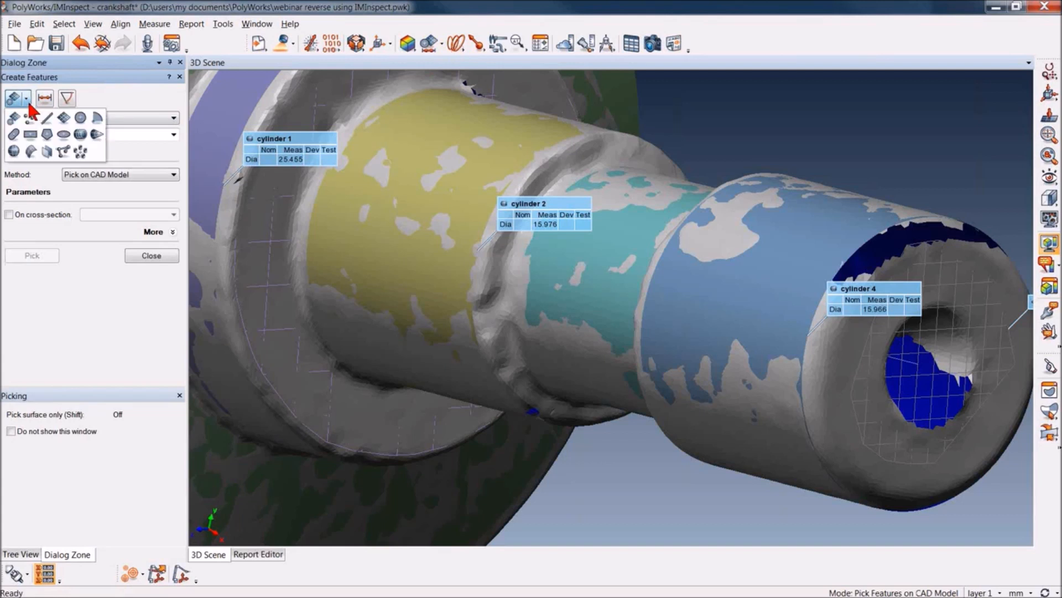
click(65, 118)
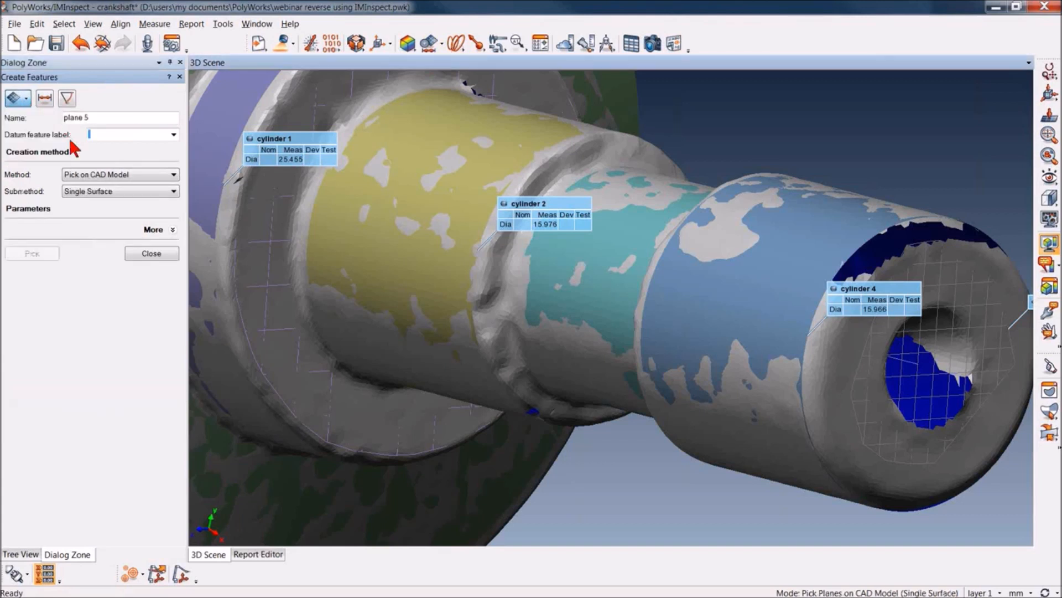
click(92, 174)
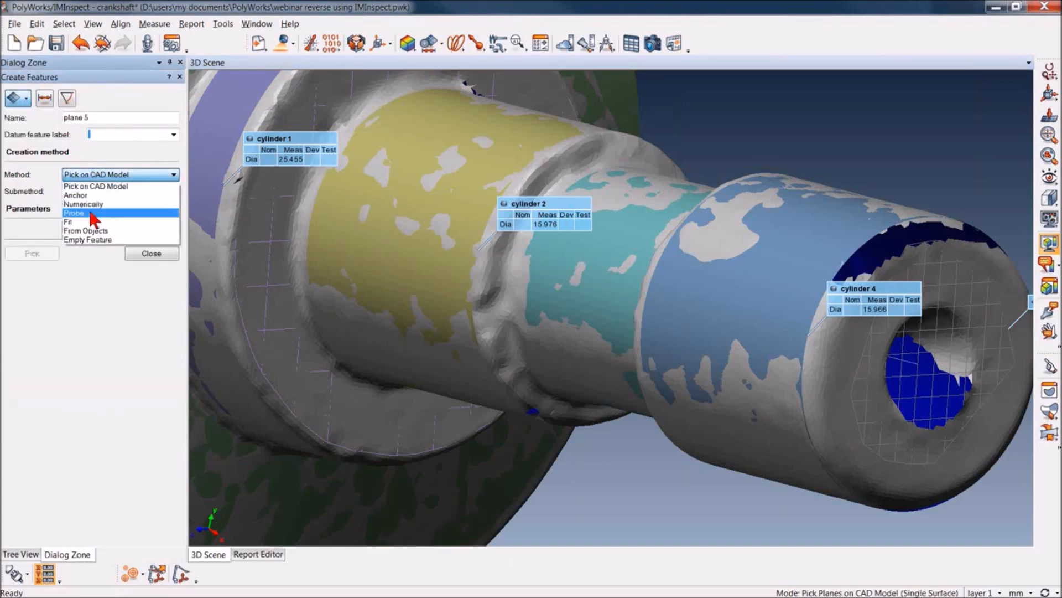
click(83, 203)
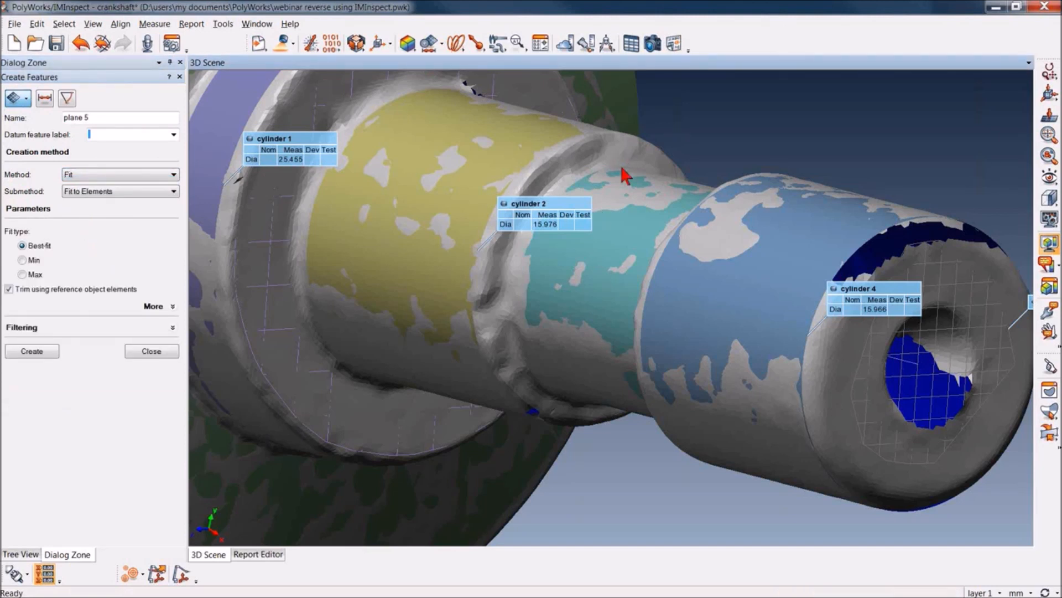
Select mesh patches around the narrow shoulder between the yellow and cyan cylinders and create a best-fit plane from them
key(space)
scroll(634, 152, down, 3)
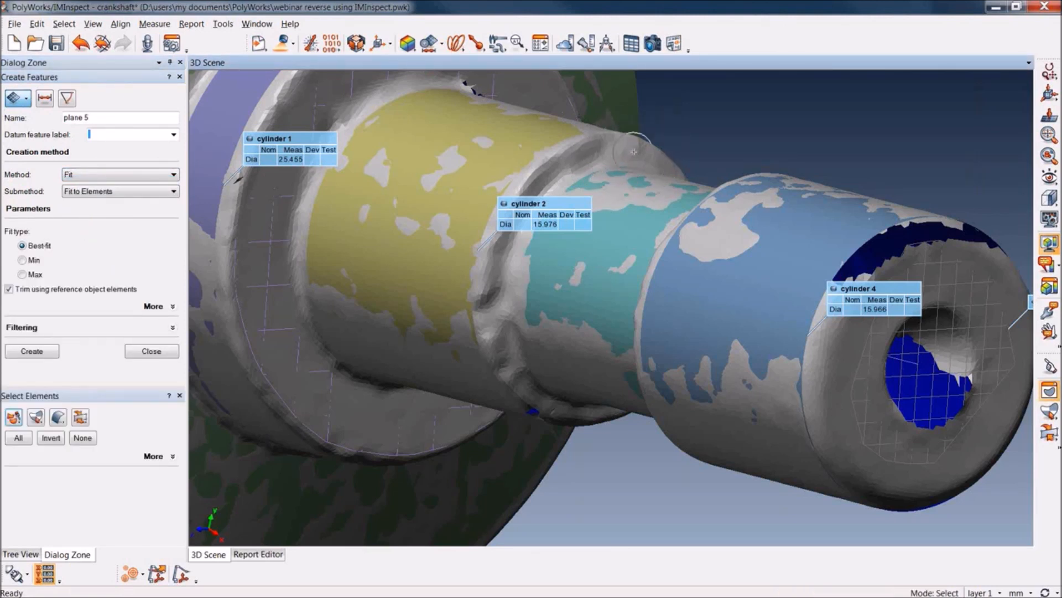
click(629, 150)
click(585, 157)
click(490, 268)
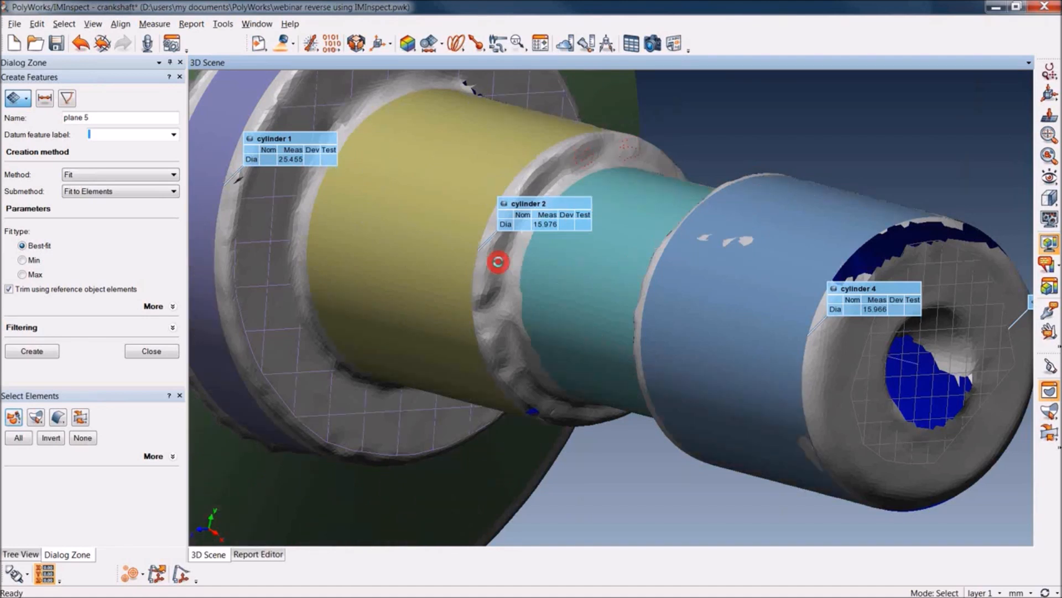
drag(506, 355, 518, 379)
click(541, 187)
click(42, 345)
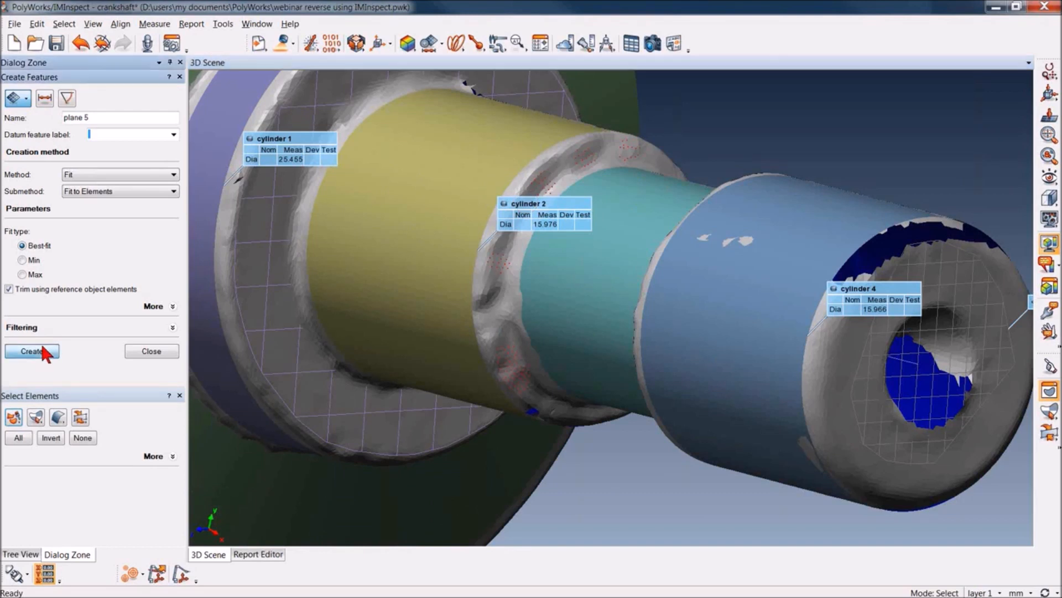
Create a best-fit plane from mesh patches around the shoulder between the cyan and blue cylinders, and finish feature creation
right_click(714, 504)
mouse_move(733, 362)
mouse_down()
mouse_move(935, 256)
mouse_move(924, 265)
mouse_up()
key(space)
click(591, 207)
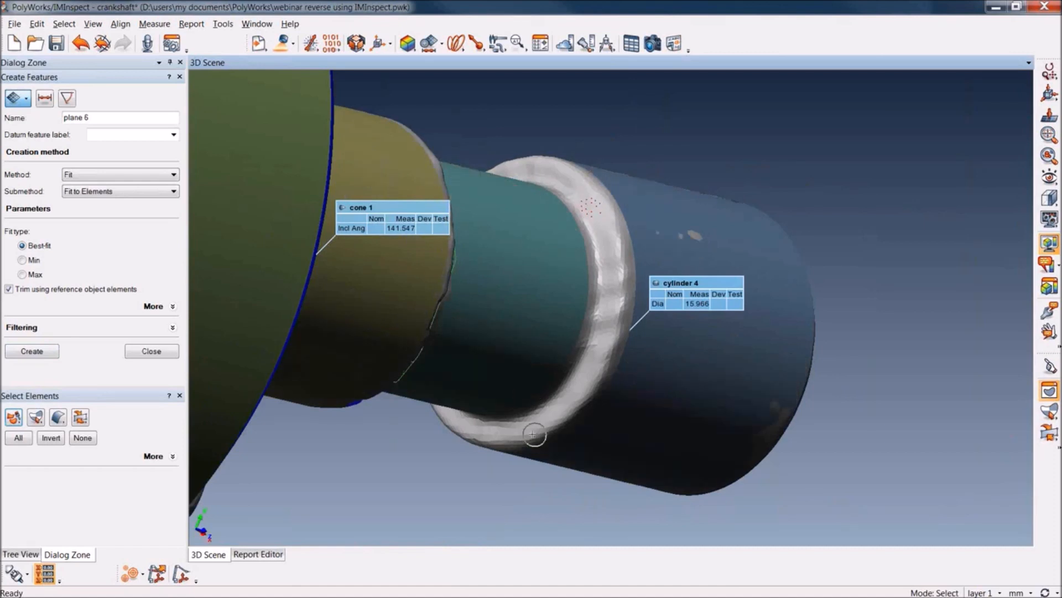
click(499, 431)
click(587, 372)
click(537, 166)
click(32, 351)
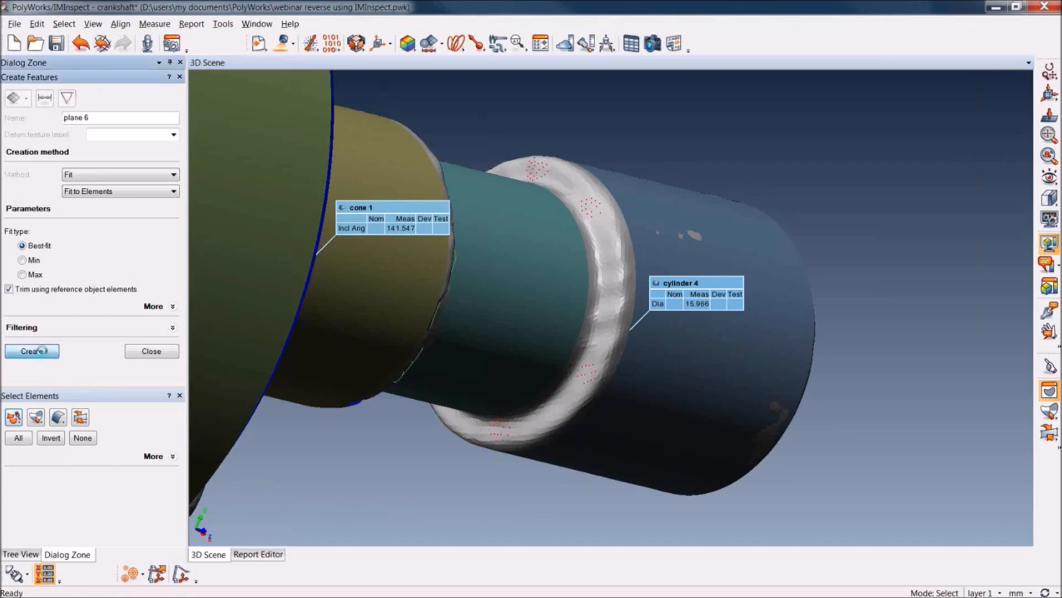
click(152, 351)
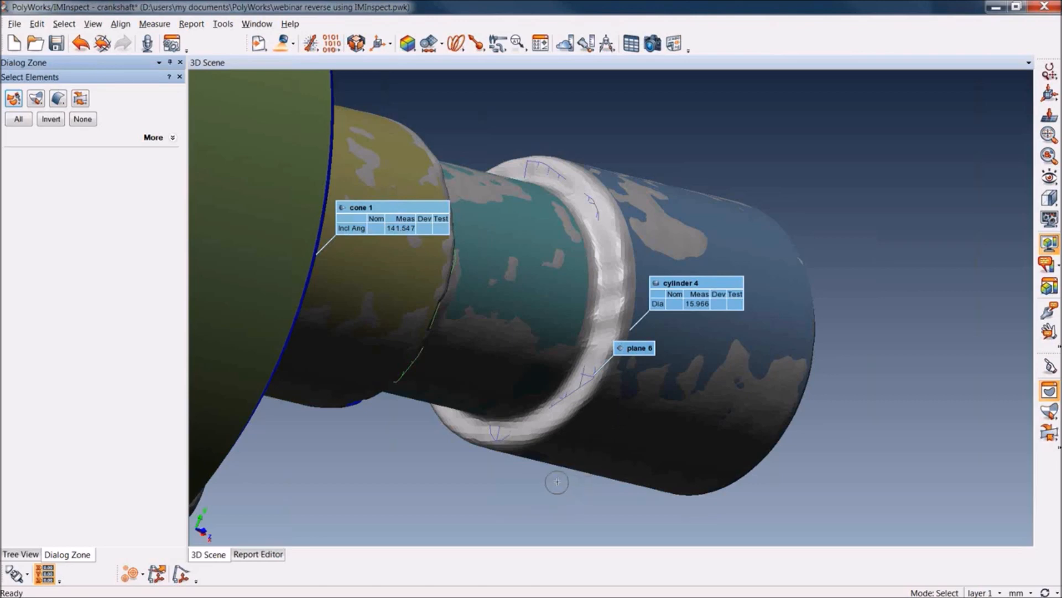
key(Escape)
Hide the Cranshaft1.stl mesh to examine the extracted primitives on their own, and show it again
drag(646, 414, 535, 414)
right_drag(541, 218, 638, 417)
middle_drag(636, 328, 670, 404)
drag(415, 224, 454, 230)
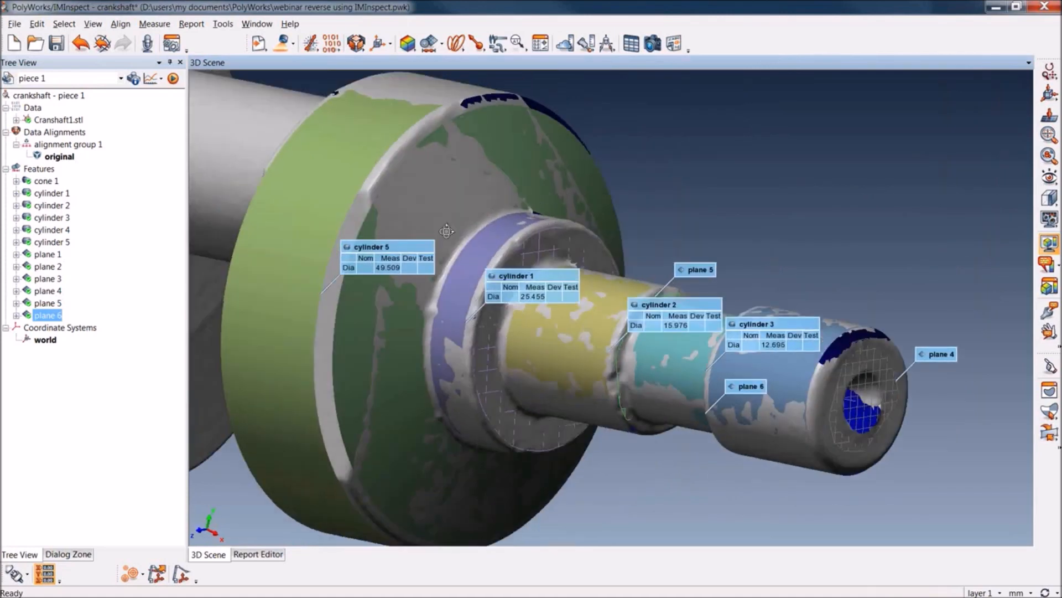
middle_click(45, 119)
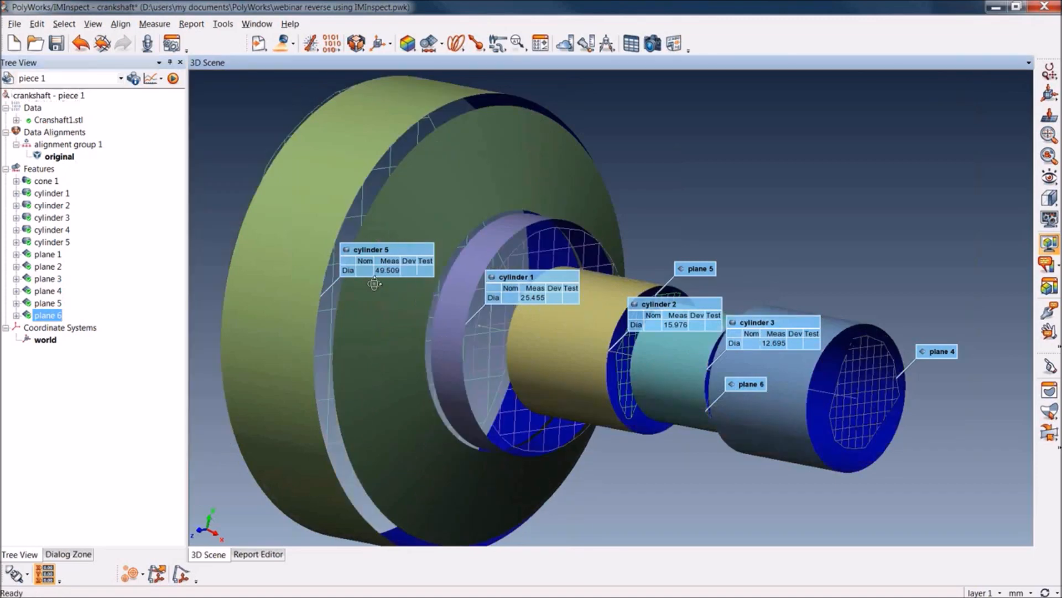
mouse_move(377, 285)
mouse_down()
mouse_move(370, 390)
mouse_move(464, 287)
mouse_move(308, 283)
mouse_move(388, 278)
mouse_move(368, 284)
mouse_move(380, 290)
mouse_up()
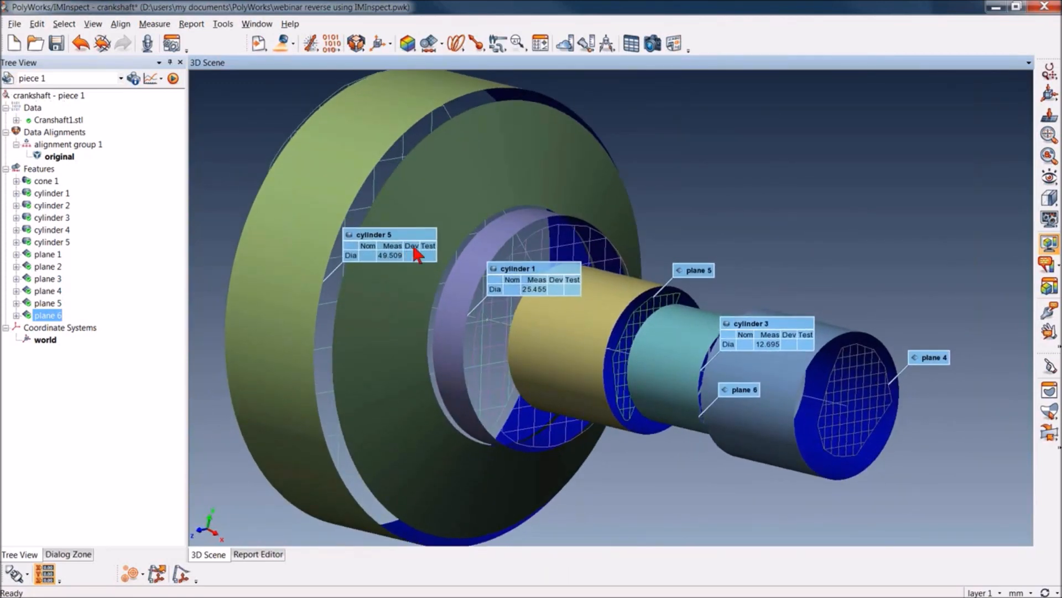
middle_click(40, 119)
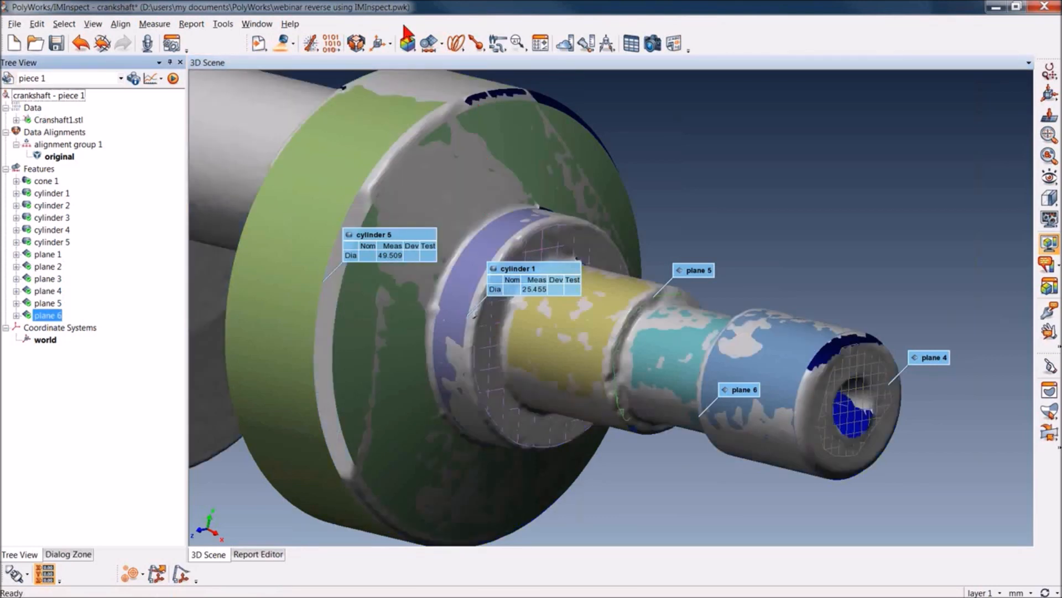
Reopen the primitive extraction and extract a plane on the narrow flat strip beside the end web's rim
click(442, 43)
click(451, 67)
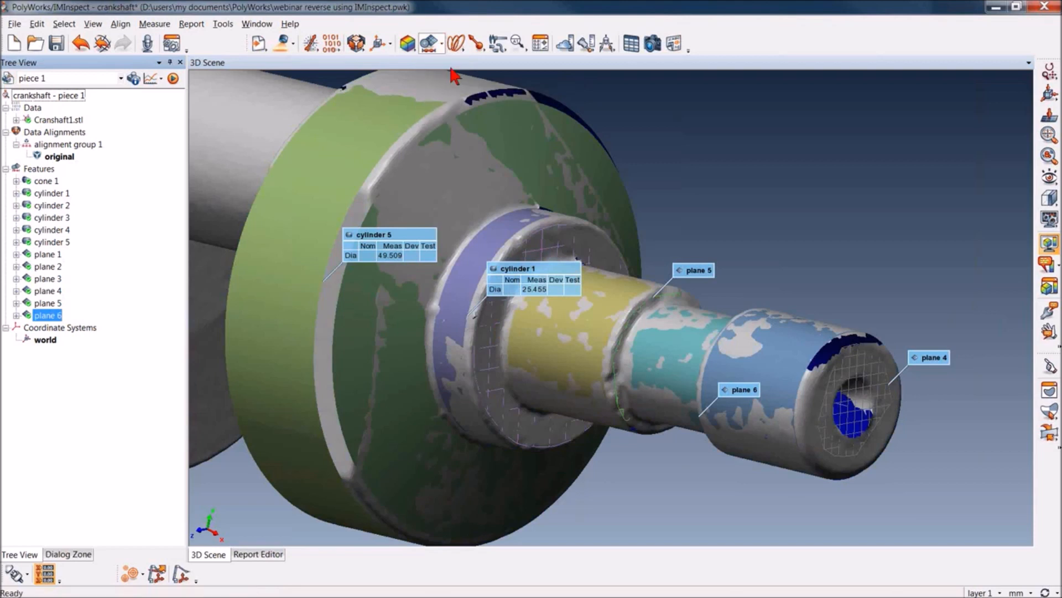
click(343, 279)
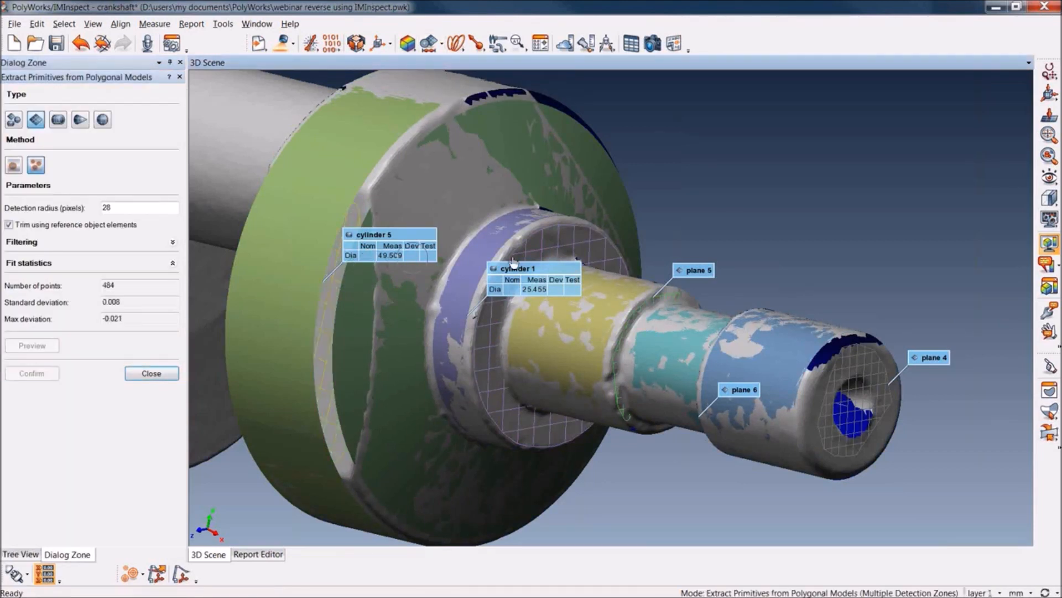
Extract another plane on the end web from a rotated view and close the primitive extraction
ctrl+drag(734, 215, 581, 260)
click(859, 137)
right_click(863, 148)
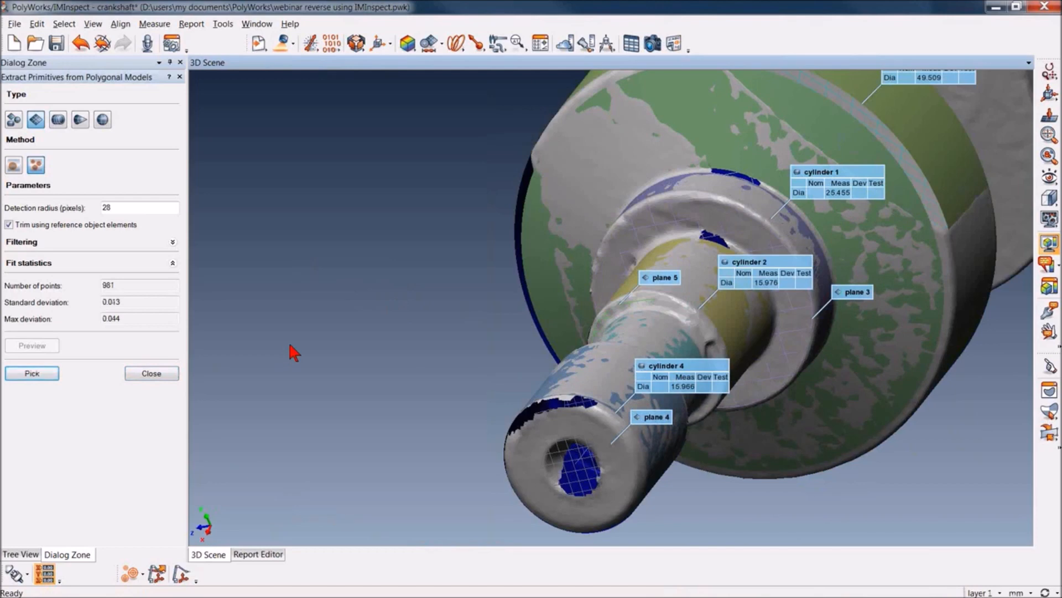
drag(290, 344, 291, 344)
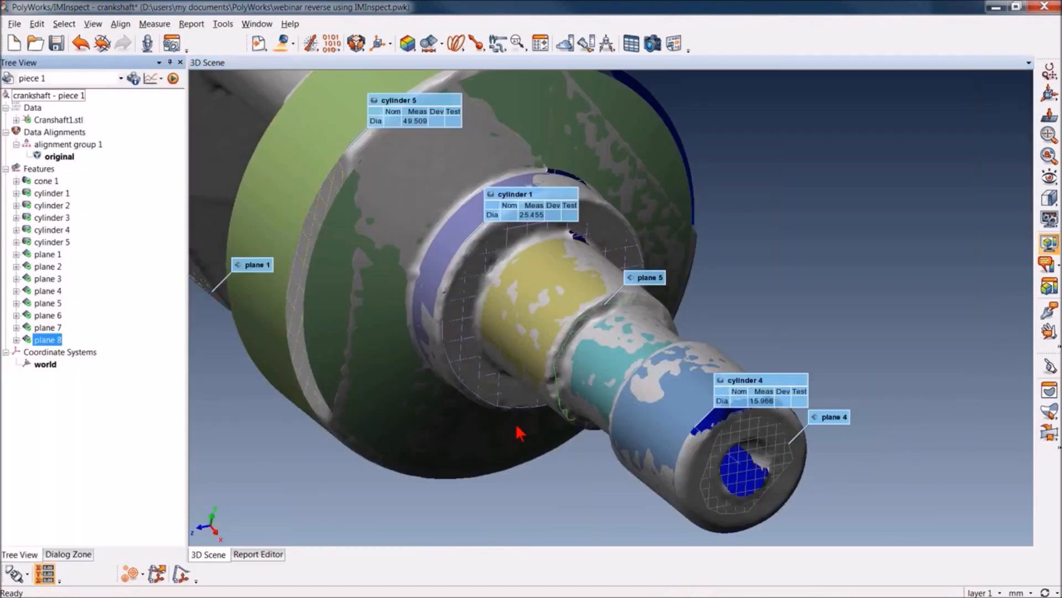
drag(516, 427, 546, 449)
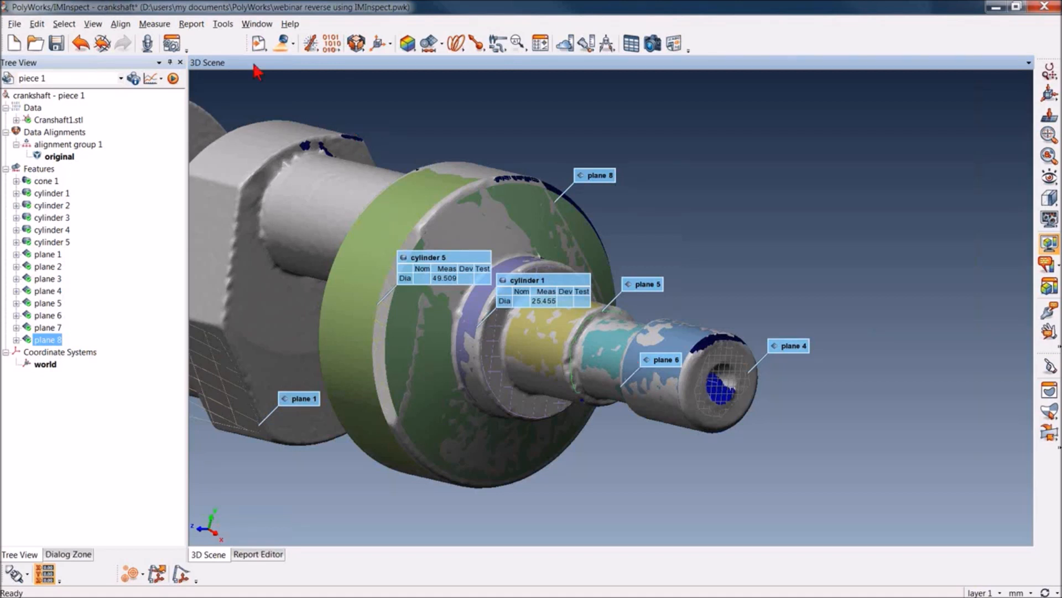
click(145, 25)
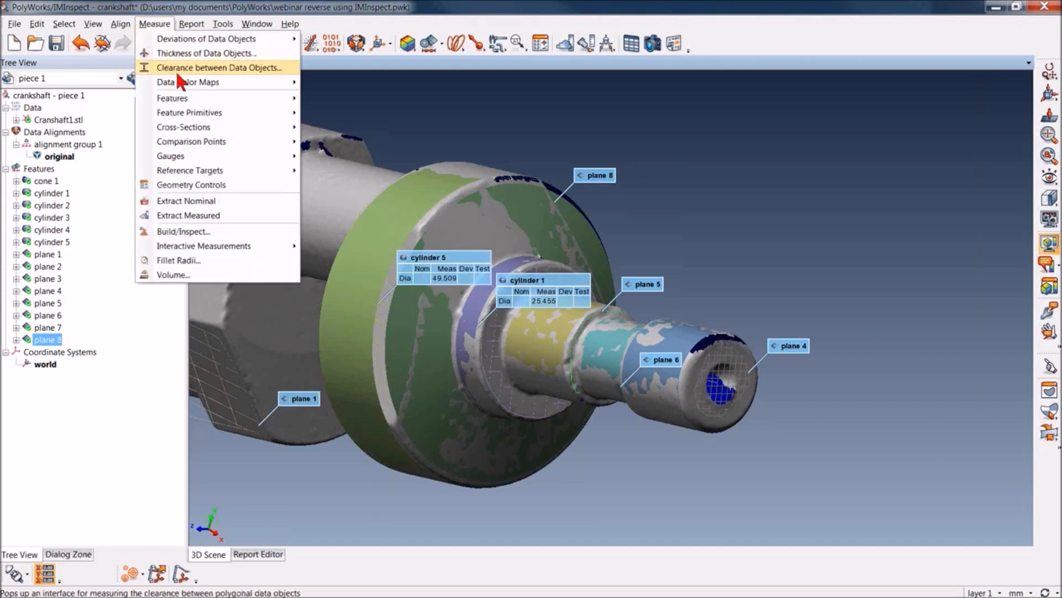
mouse_move(179, 100)
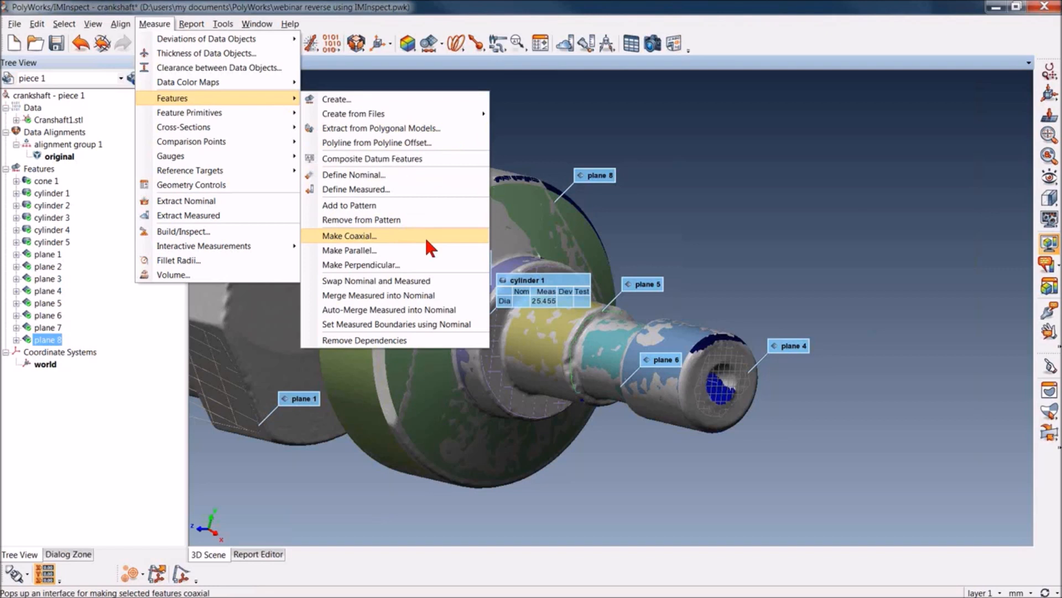
click(757, 237)
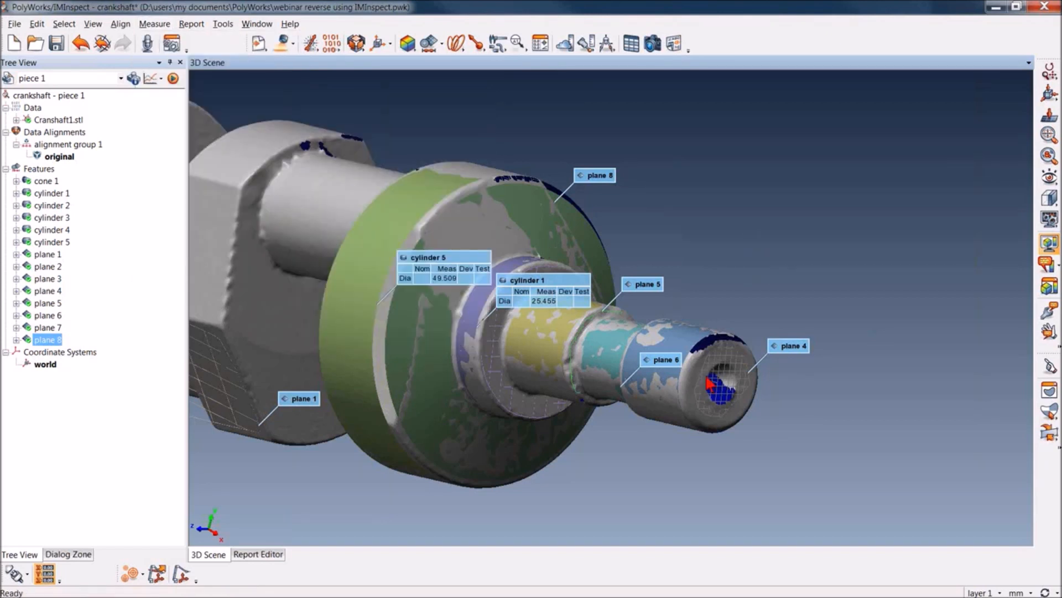
Hide all features in the 3D scene, then display only cylinders 1, 2, 3 and 4 on the shaft end
drag(663, 448, 666, 451)
right_drag(651, 451, 627, 405)
drag(626, 403, 603, 399)
middle_drag(598, 398, 593, 357)
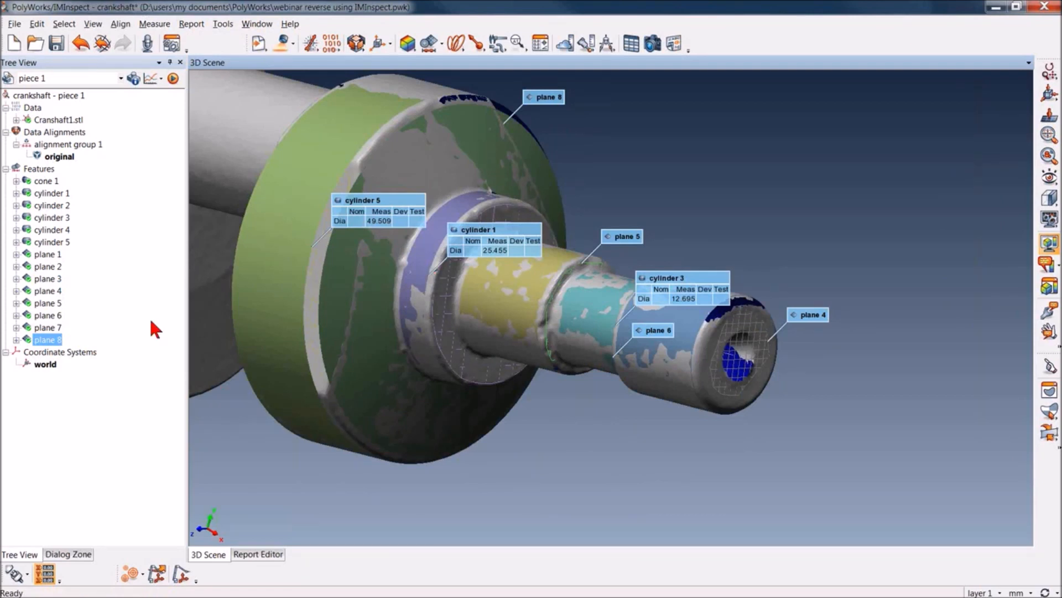
middle_click(34, 171)
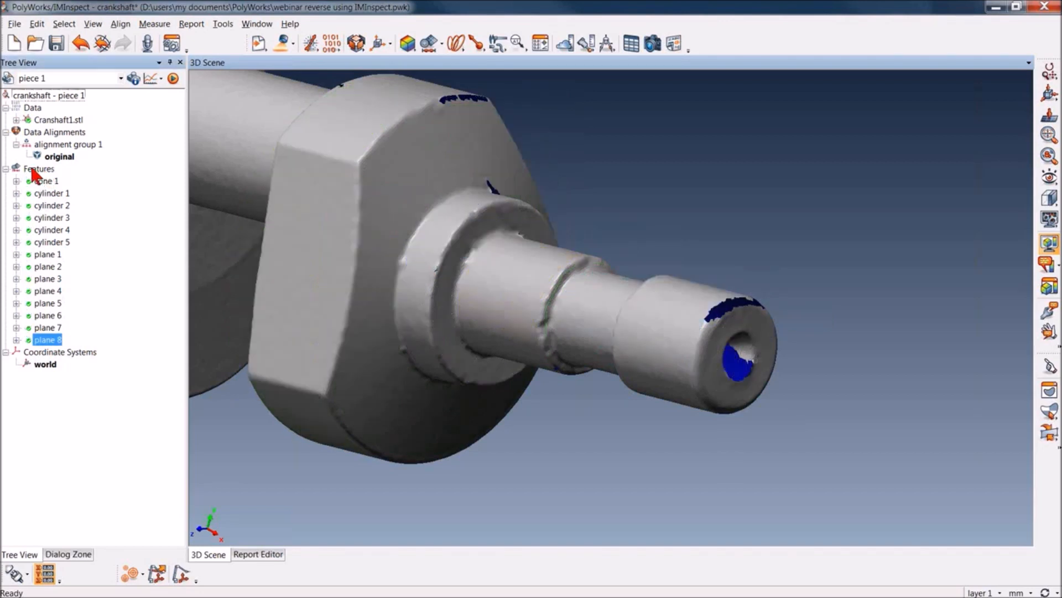
middle_click(48, 194)
middle_click(48, 206)
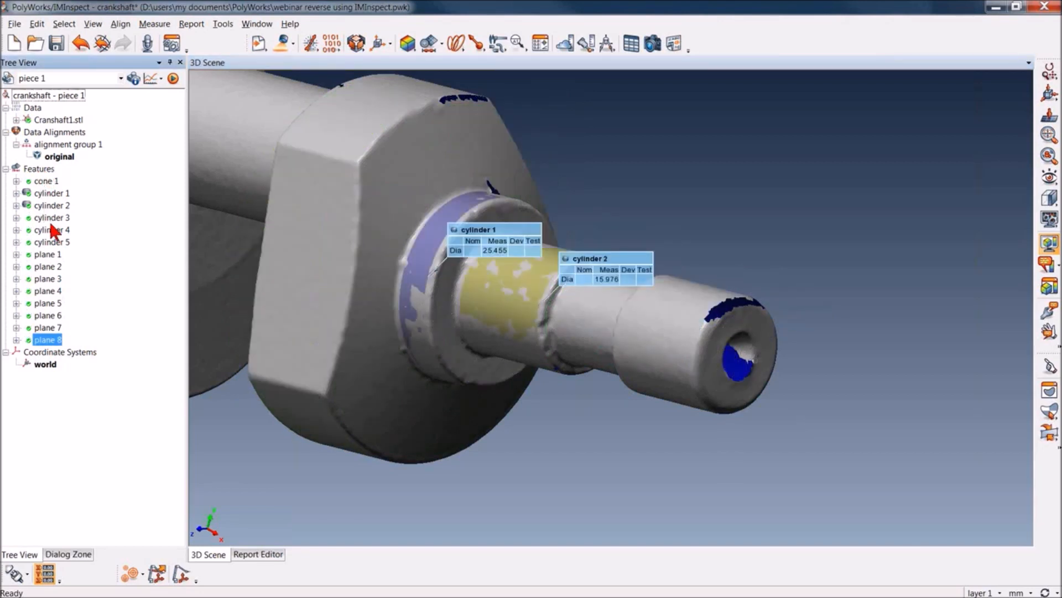
middle_click(49, 216)
middle_click(48, 230)
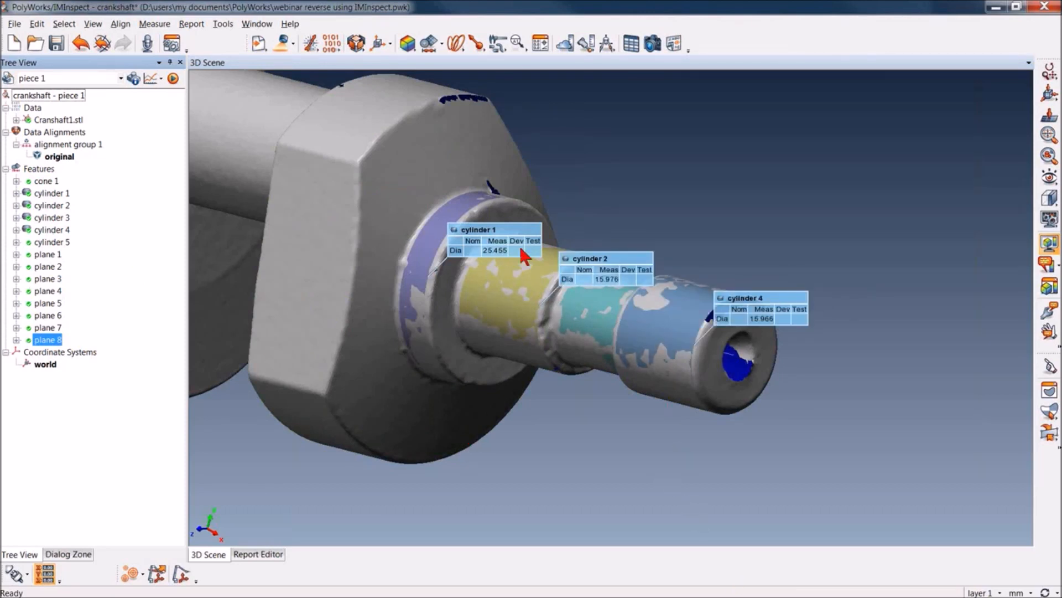
Make cylinders 1 to 4 coaxial, using cylinder 4 as the primary feature, and fit them
drag(99, 188, 63, 233)
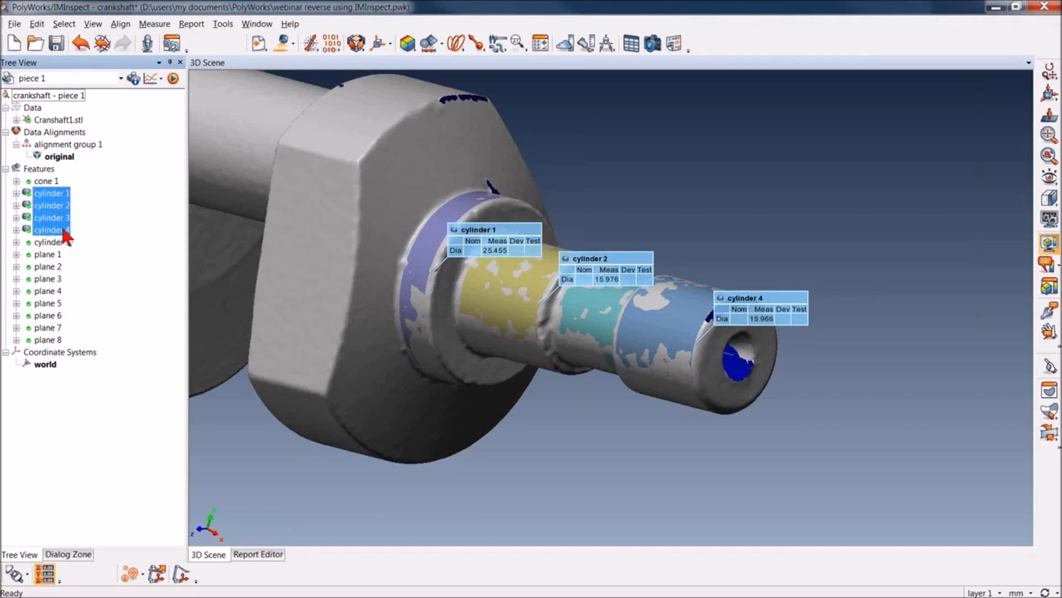
click(154, 25)
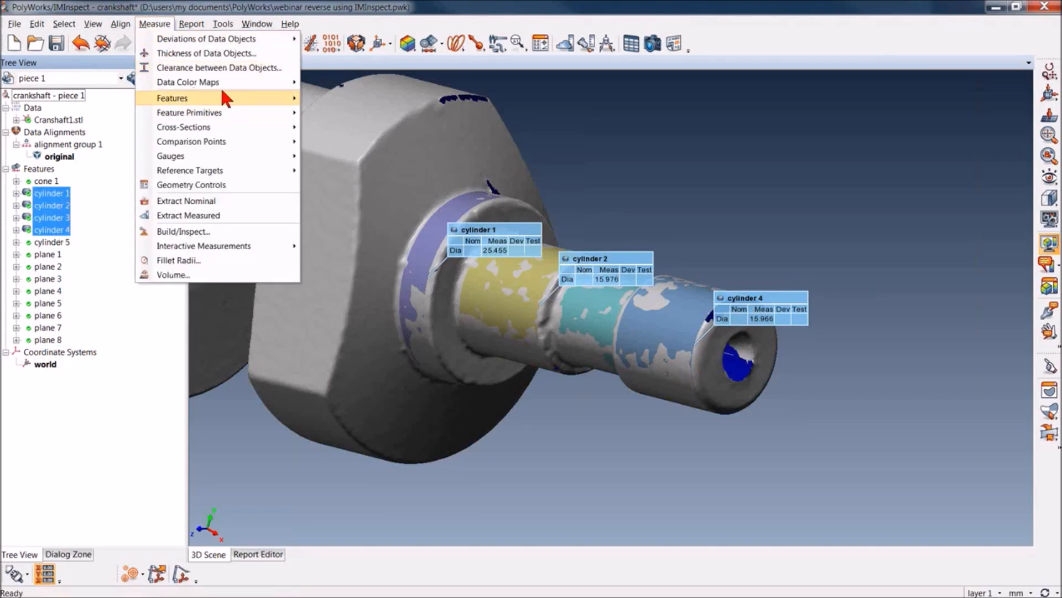
mouse_move(285, 98)
click(394, 236)
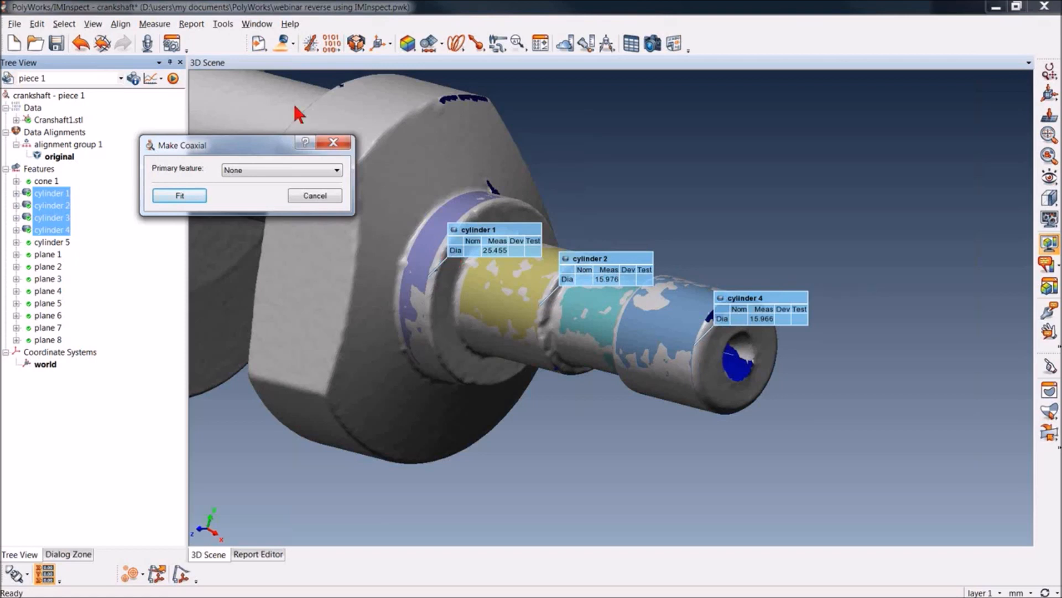
click(279, 177)
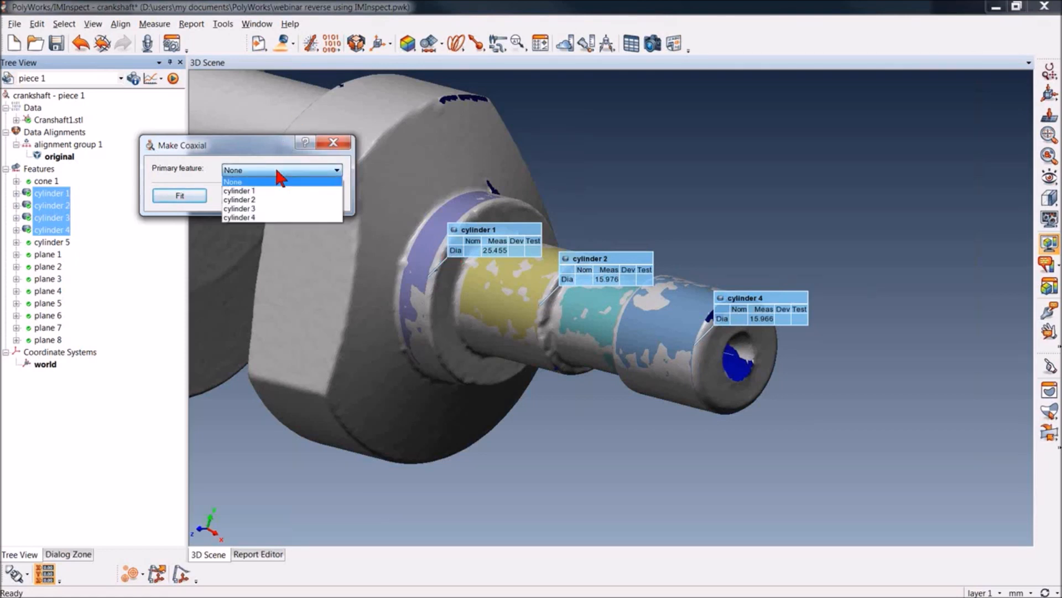
click(277, 216)
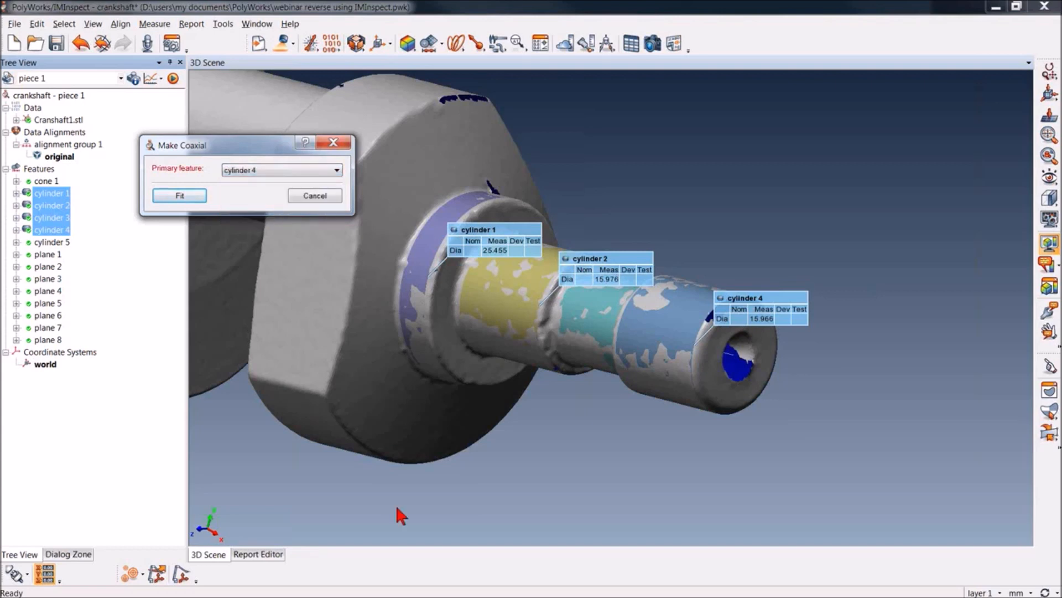
click(179, 197)
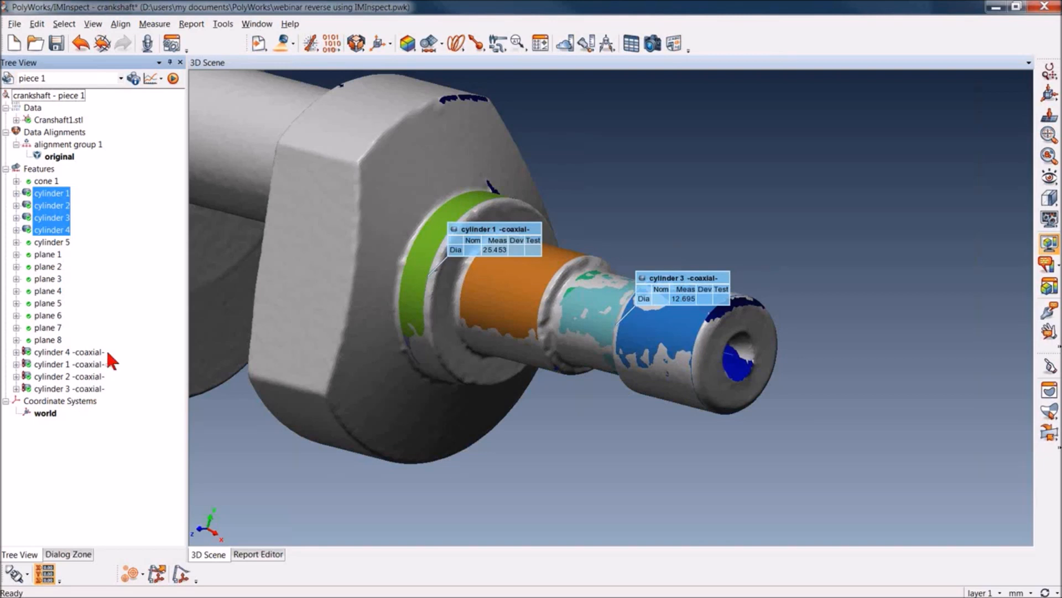
Turn off Create dependencies in the options for feature objects and apply the change
click(222, 24)
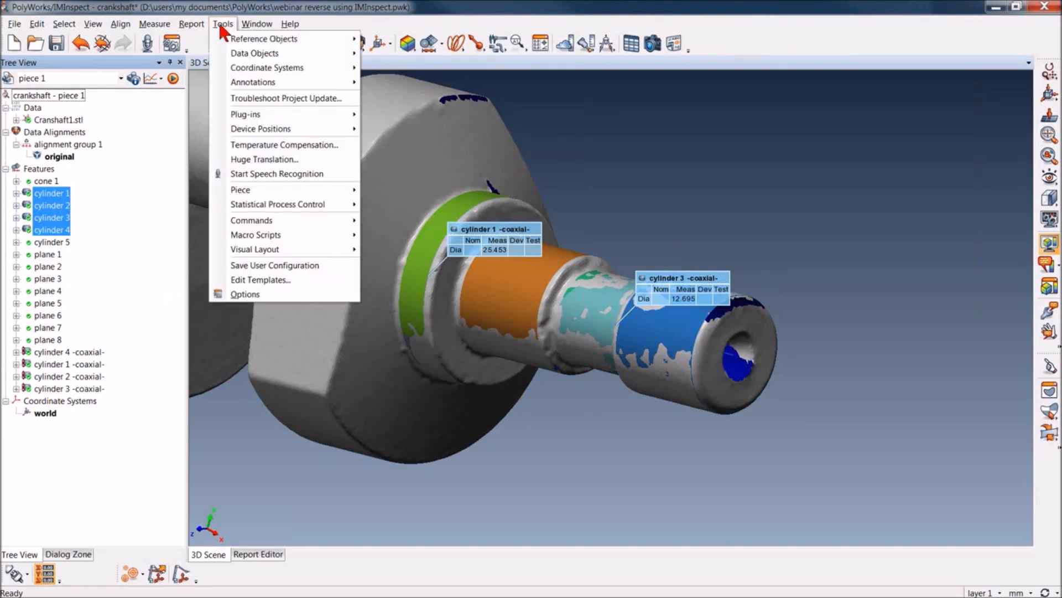
click(244, 294)
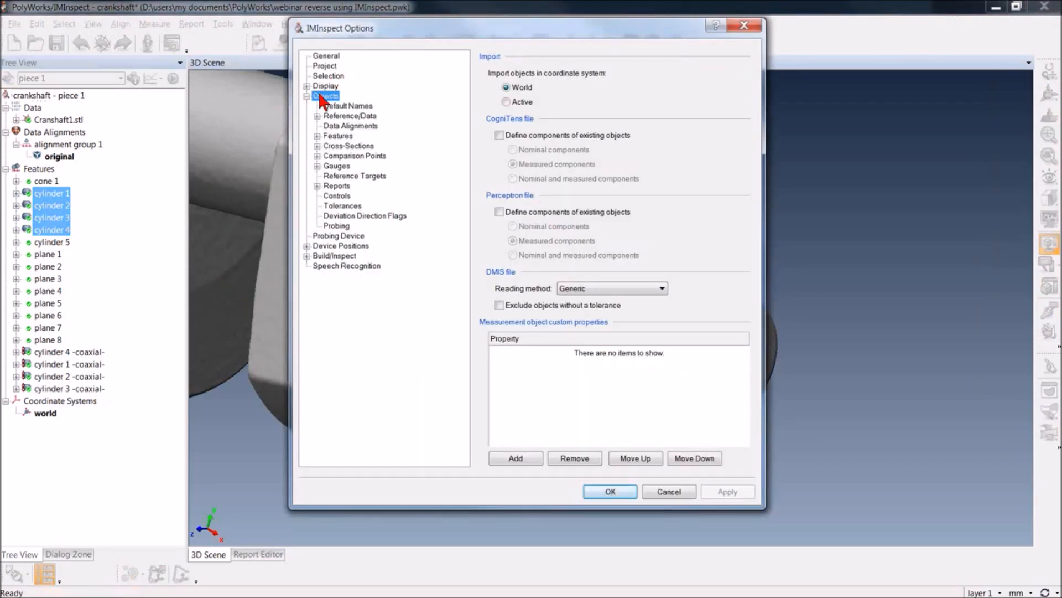
click(337, 136)
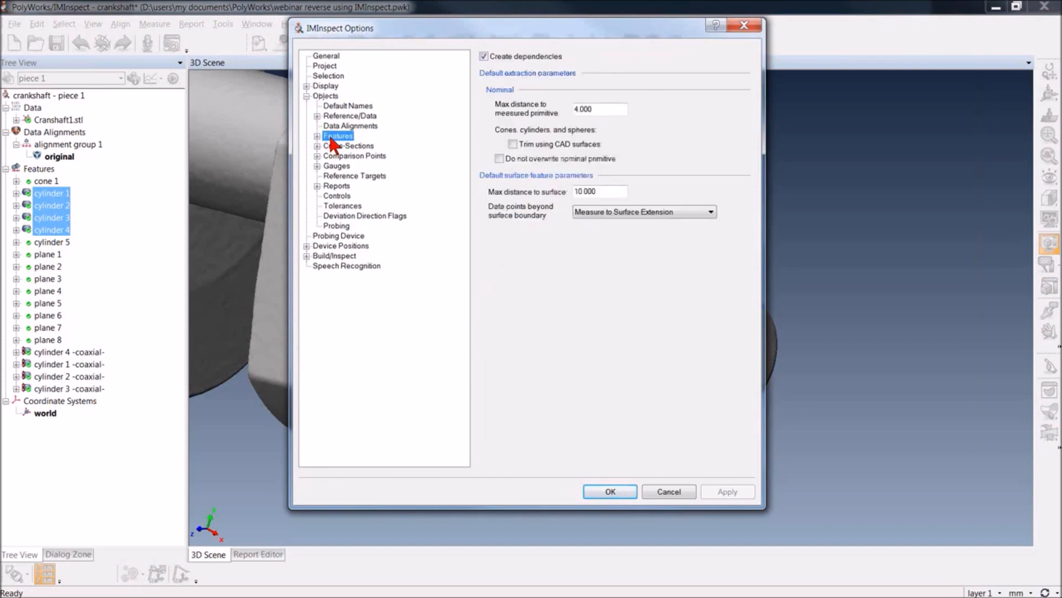
click(484, 56)
click(719, 494)
click(604, 491)
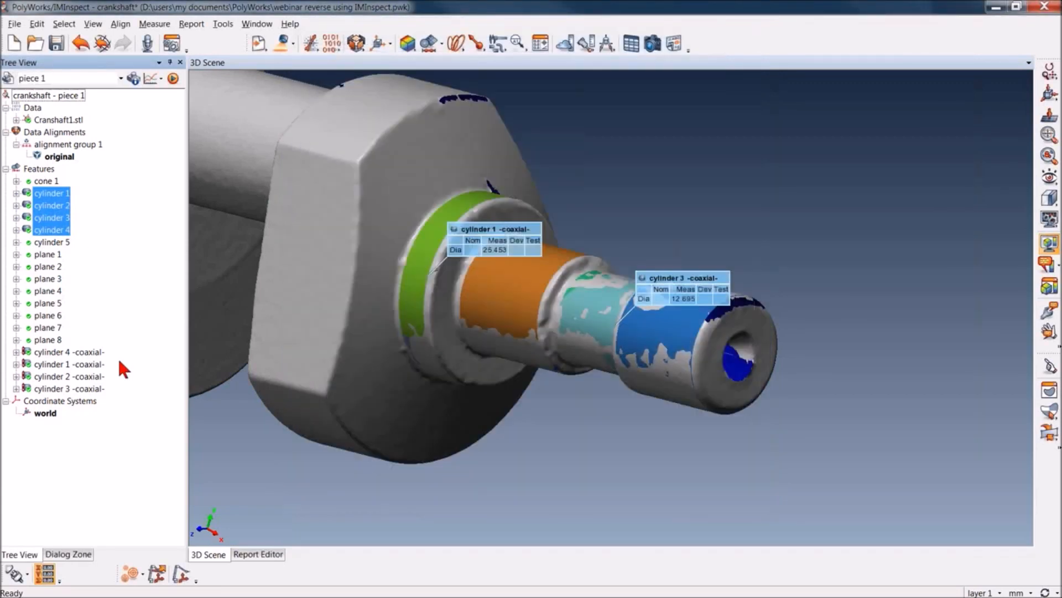
Delete the four coaxial copies of cylinders 1 to 4 from the features
drag(122, 352, 87, 390)
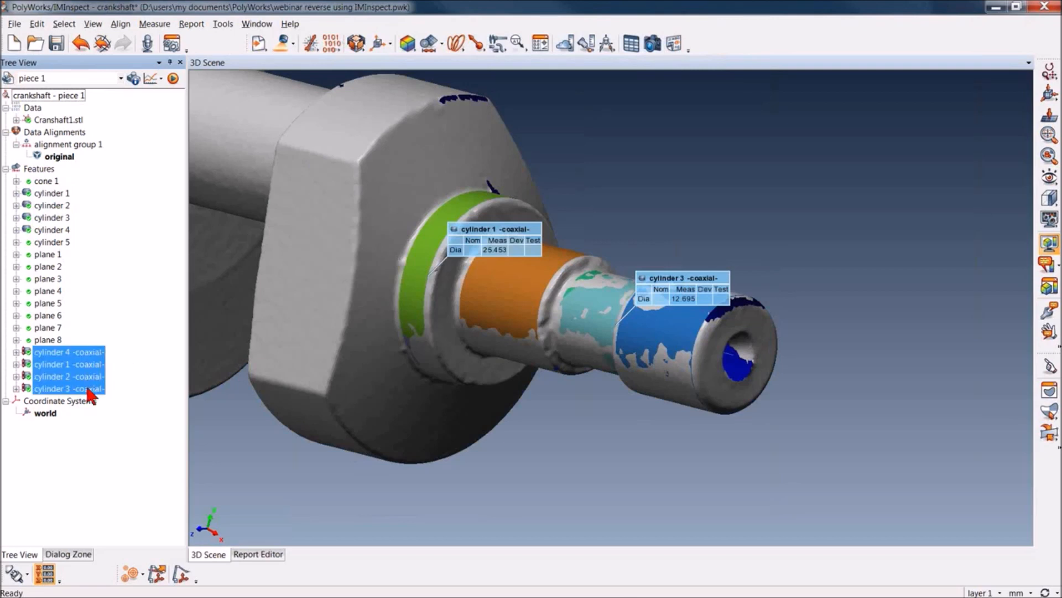
key(Delete)
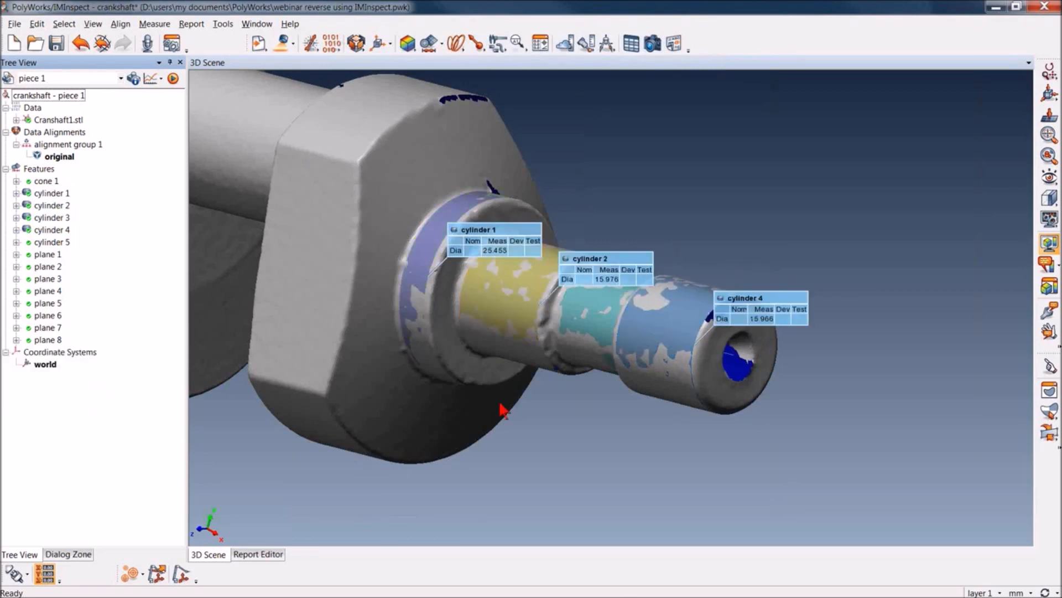
Make cylinders 2 and 4 coaxial with cylinder 4 as the primary feature and fit them
drag(539, 418, 546, 416)
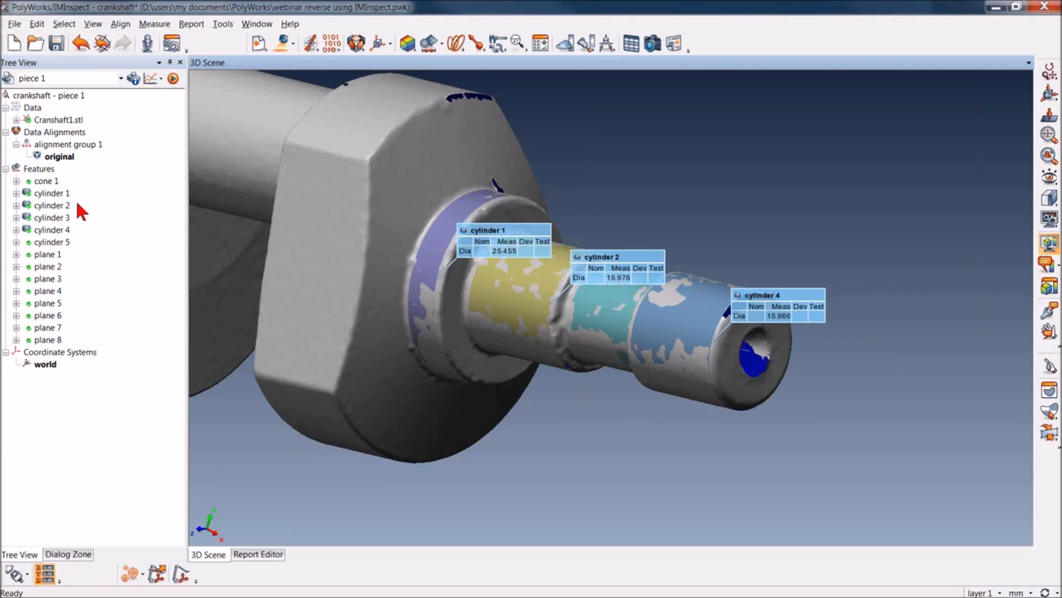
click(52, 230)
ctrl+click(54, 206)
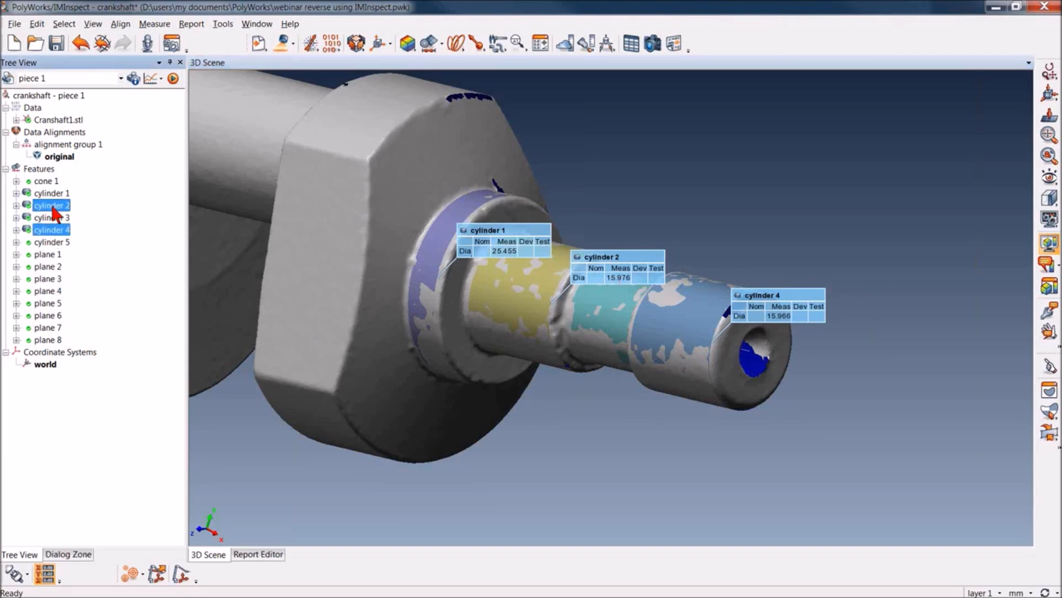
click(154, 24)
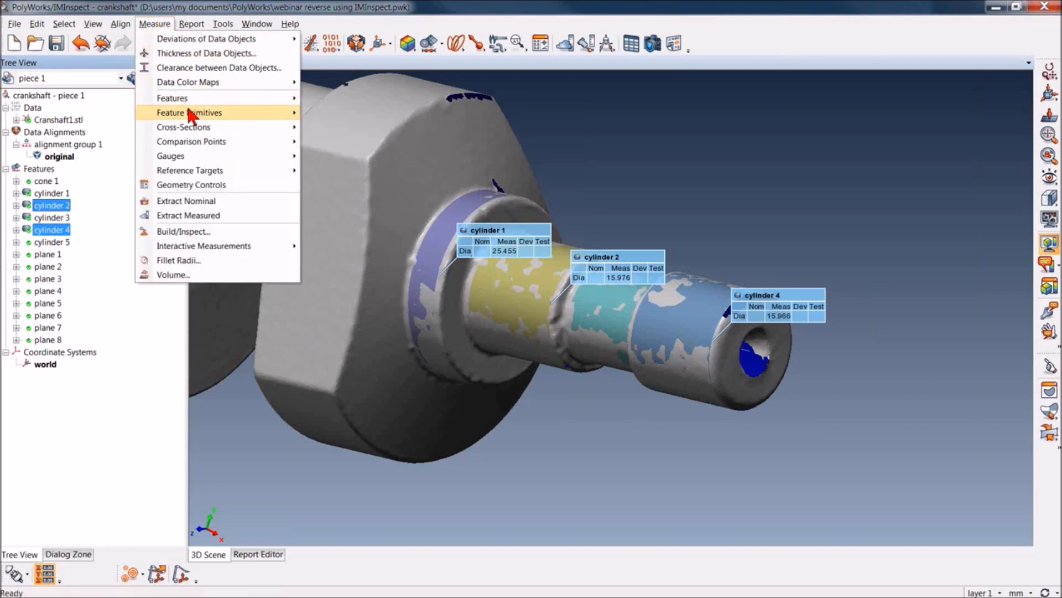
mouse_move(192, 98)
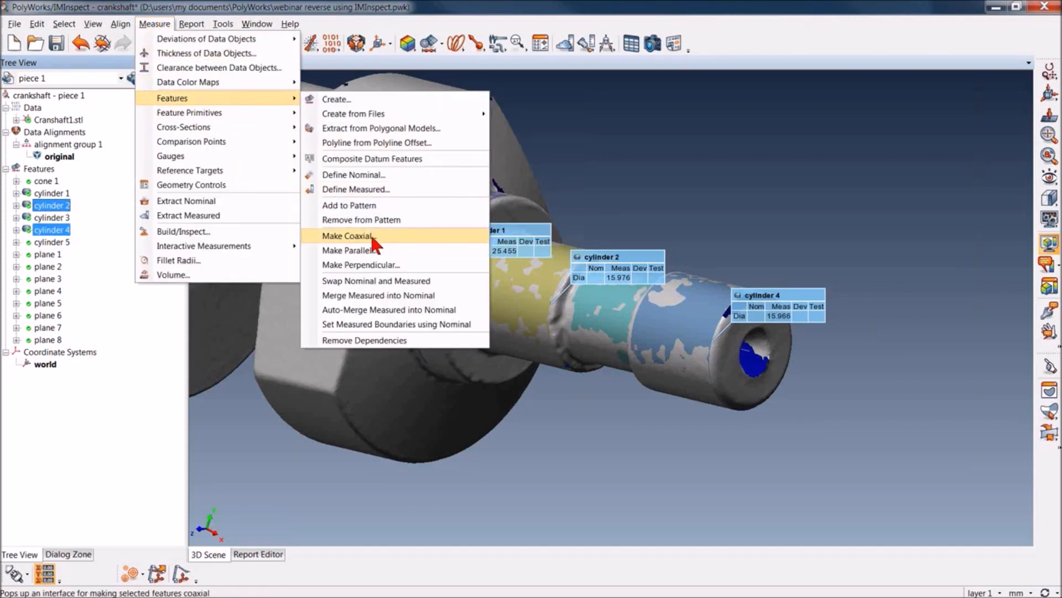
click(370, 235)
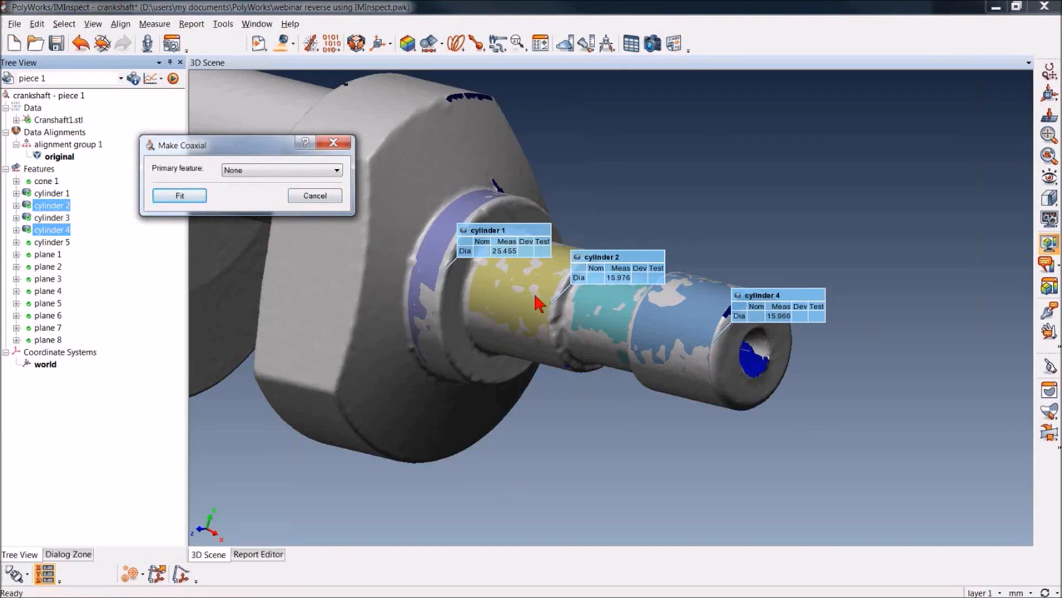
click(334, 171)
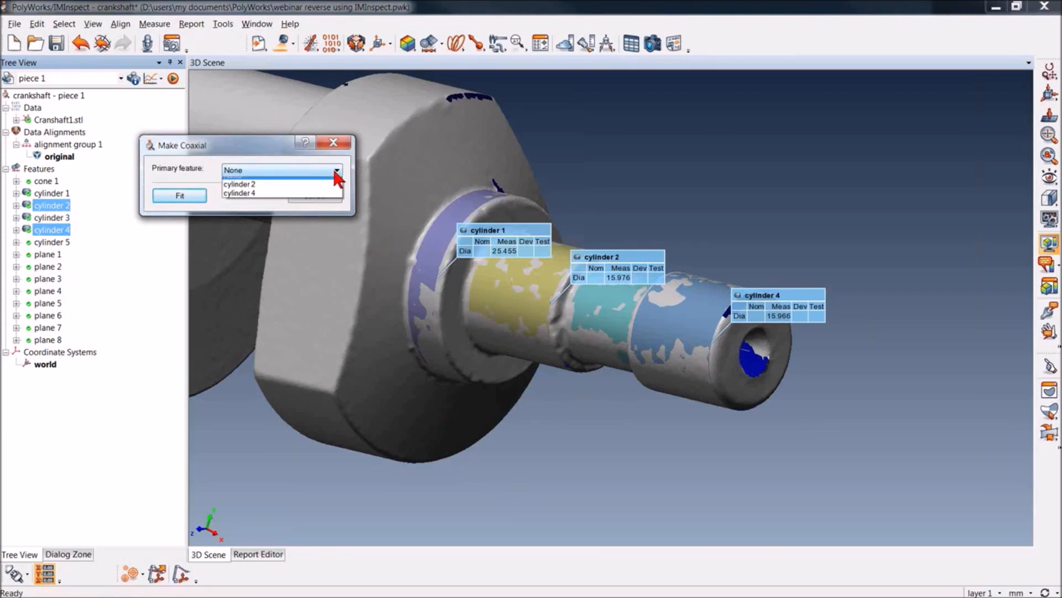
click(318, 200)
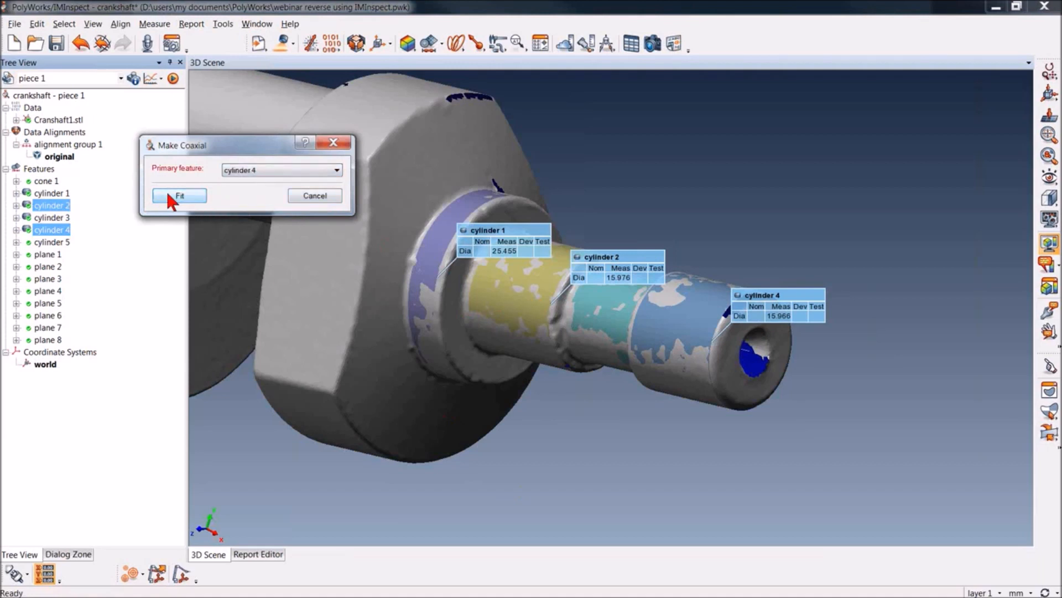
click(168, 194)
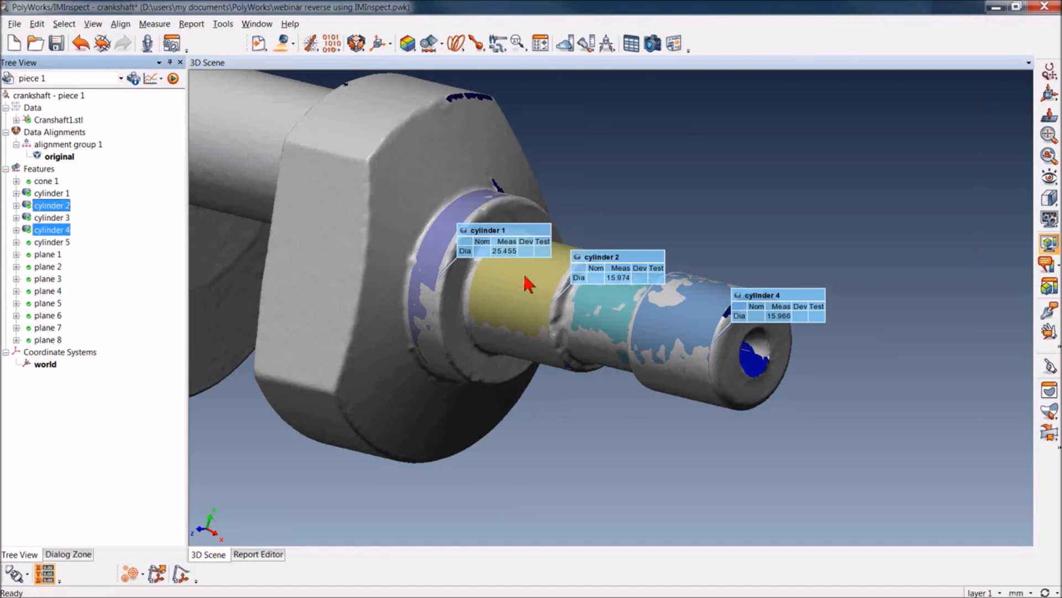
Make cylinders 1 and 3 coaxial with the primary feature left at None and fit them
click(65, 216)
ctrl+click(66, 195)
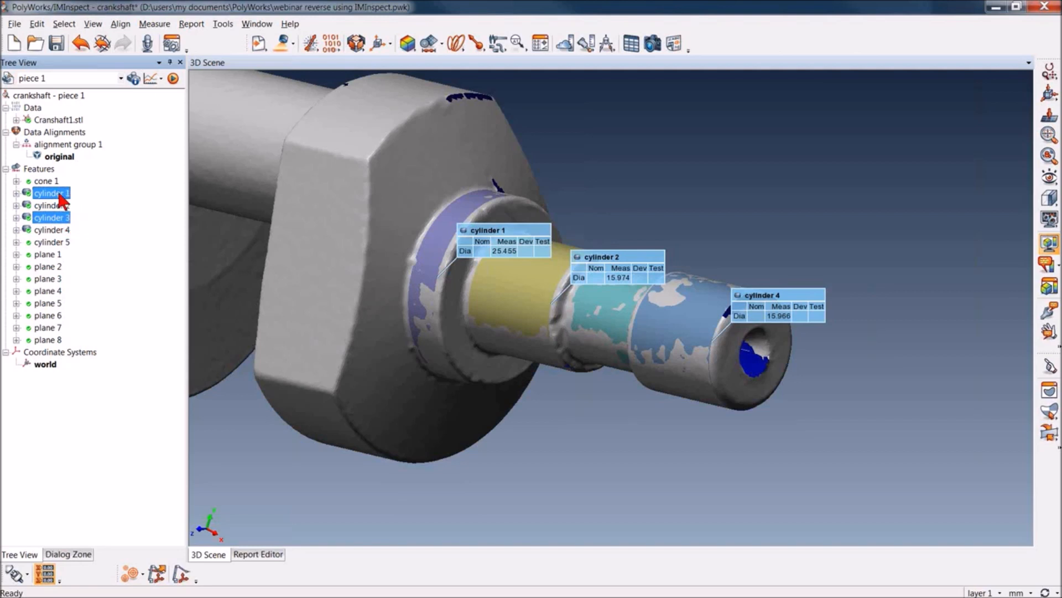
click(154, 25)
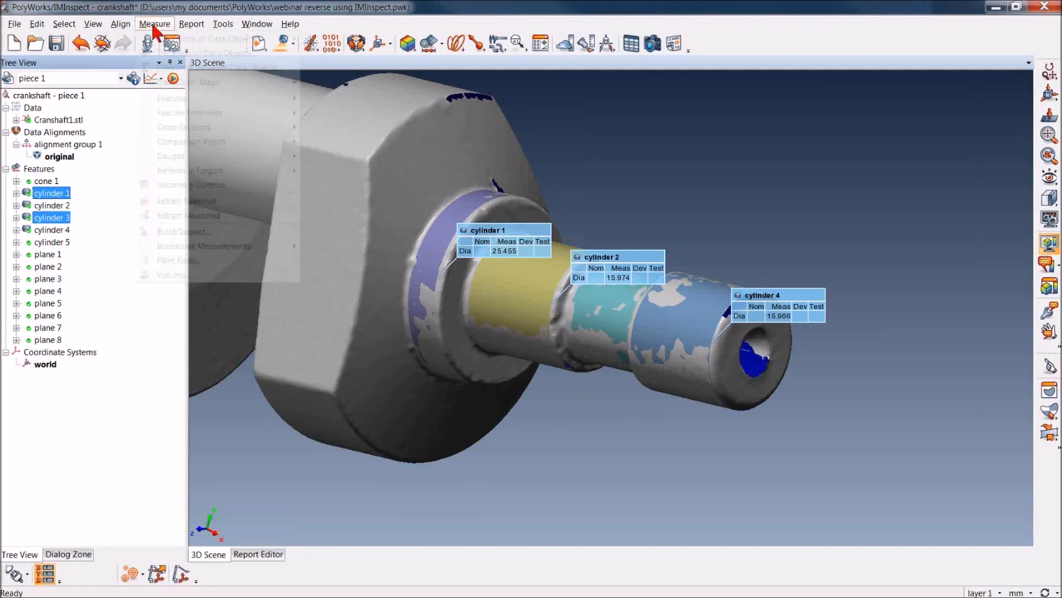
mouse_move(185, 98)
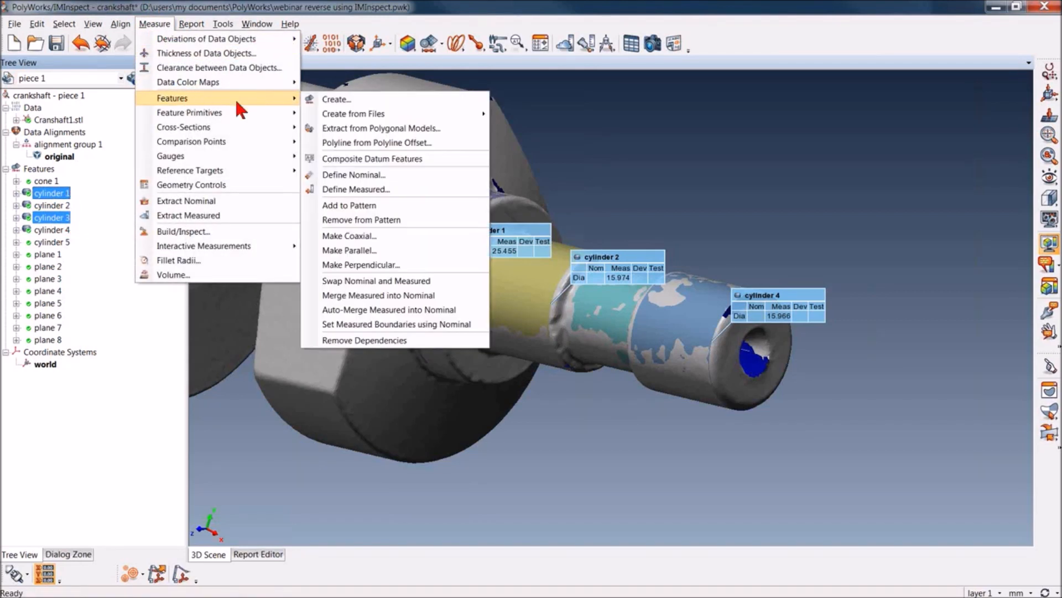
click(388, 236)
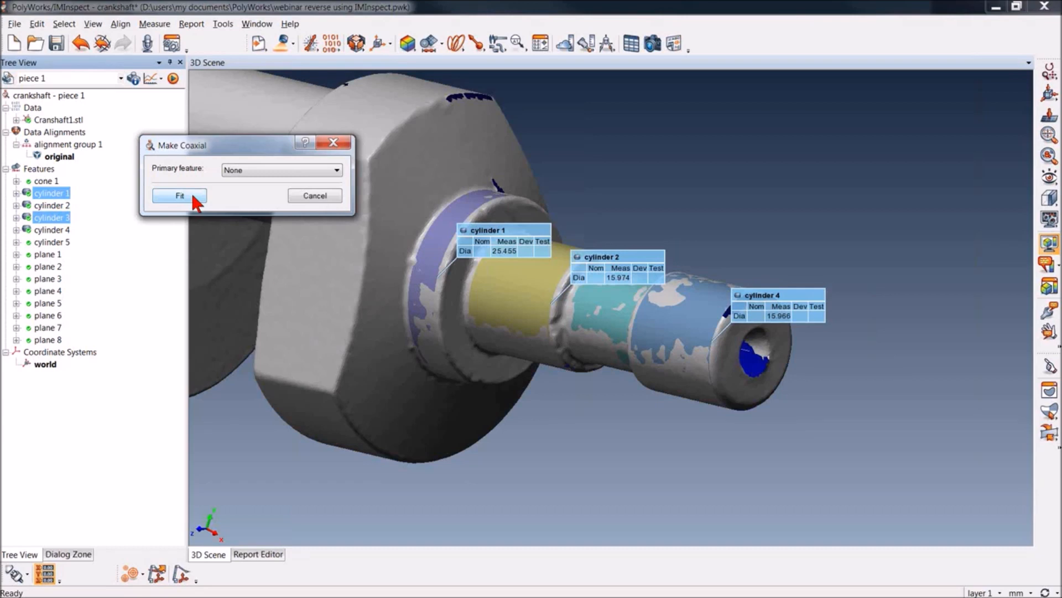
click(193, 196)
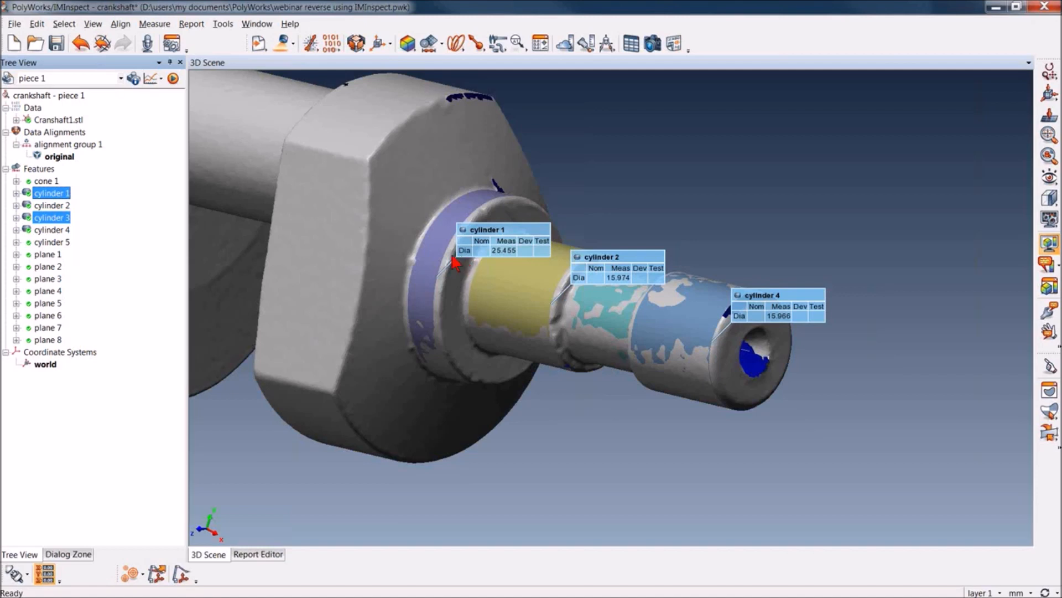
Select planes 1 through 8 together and display them in the 3D scene
click(49, 255)
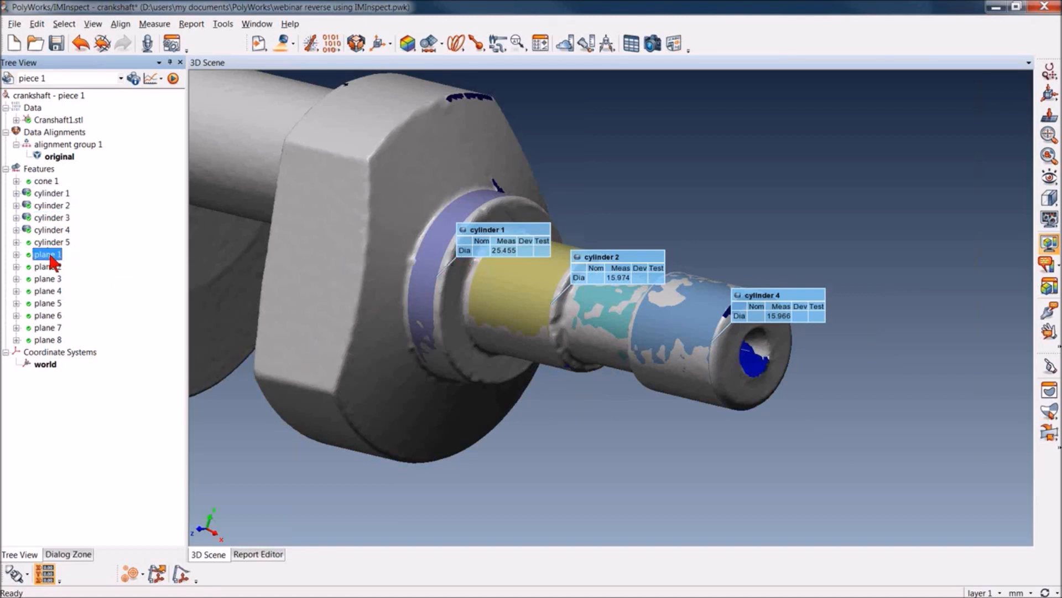
shift+click(53, 340)
middle_click(50, 340)
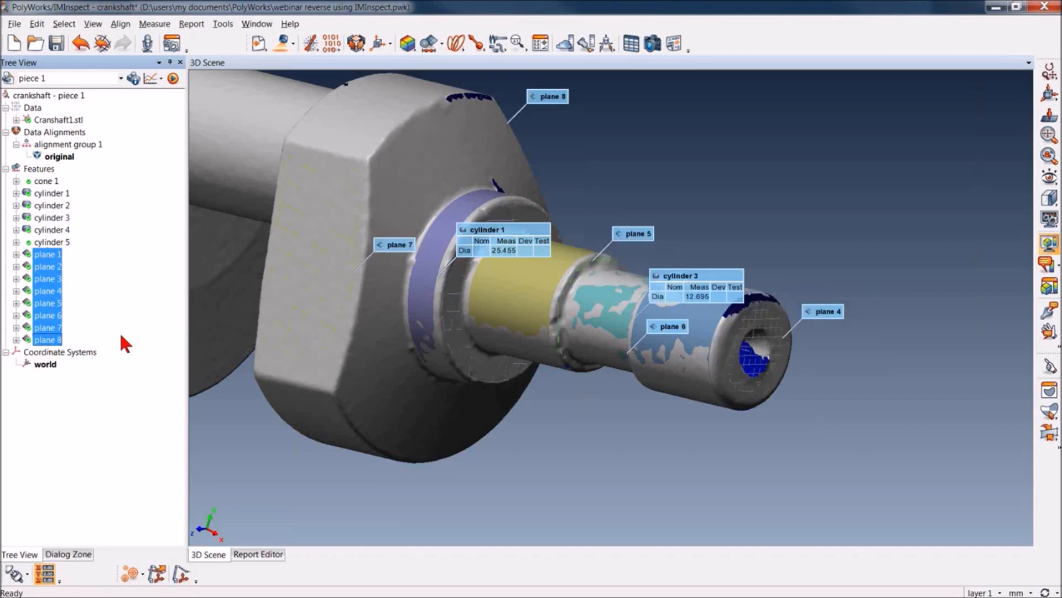
drag(589, 441, 590, 439)
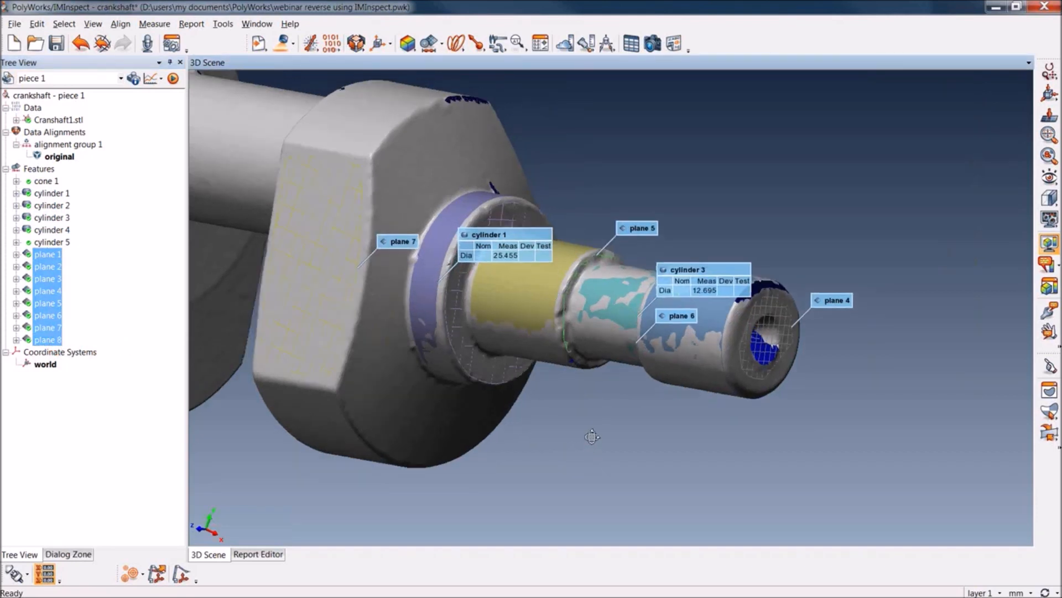
Hide planes 1, 7 and 8 in the 3D scene and inspect the remaining planes along the shaft end
middle_click(48, 340)
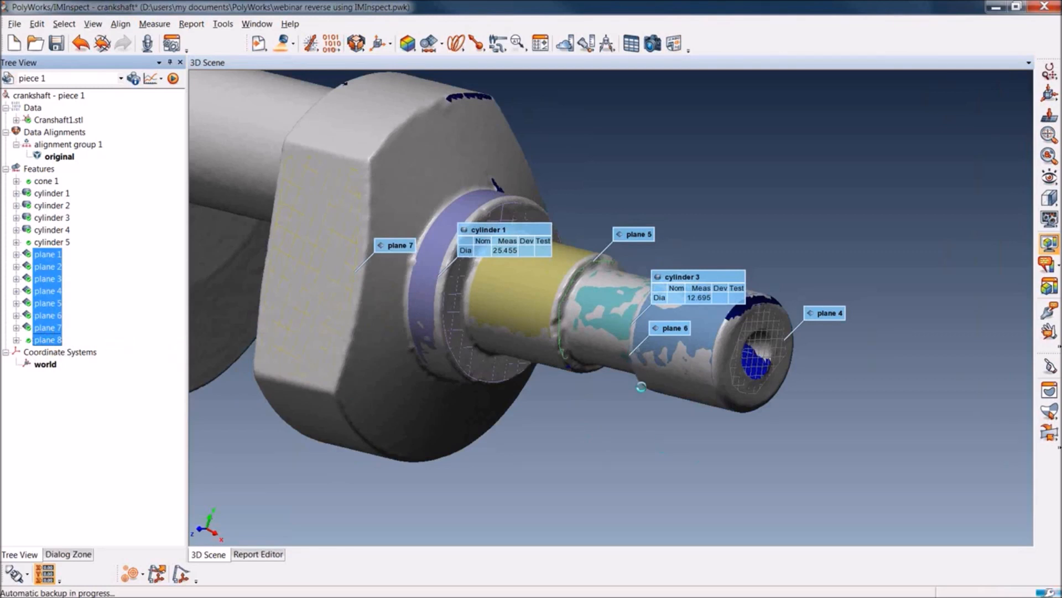
scroll(653, 296, up, 4)
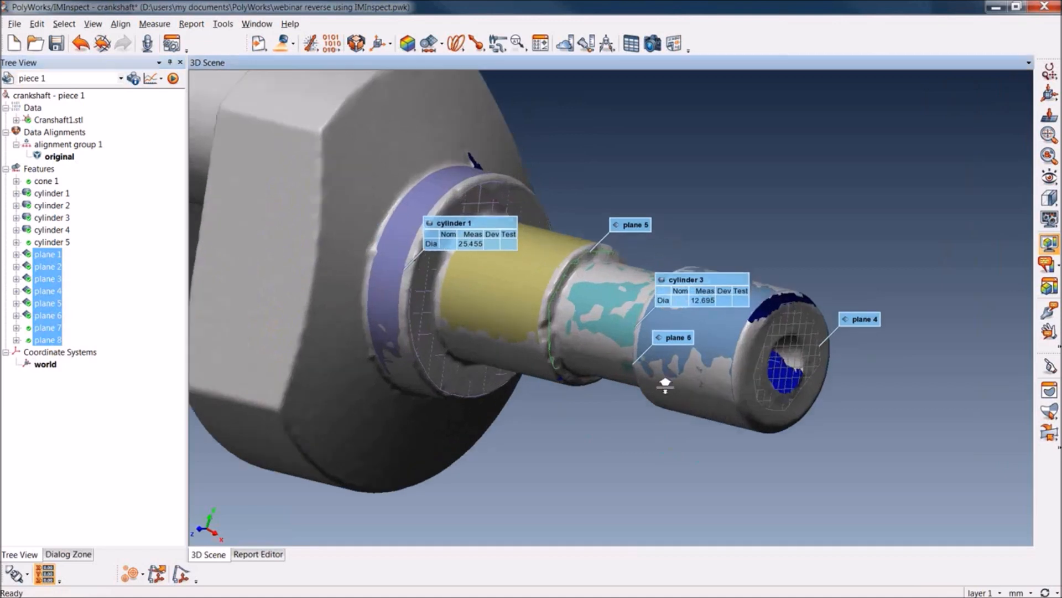
scroll(655, 294, up, 2)
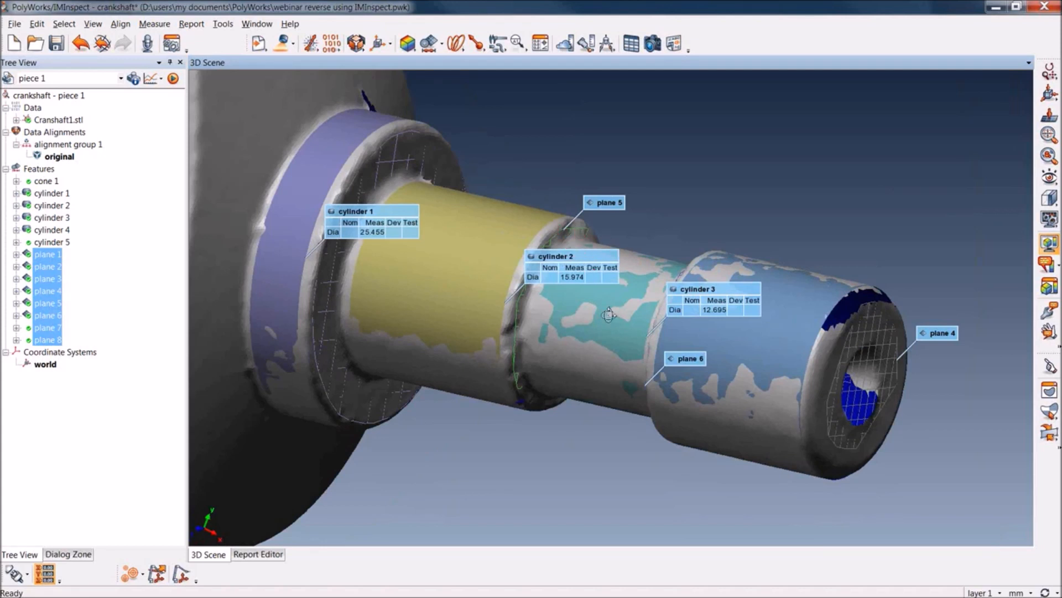
drag(609, 316, 598, 323)
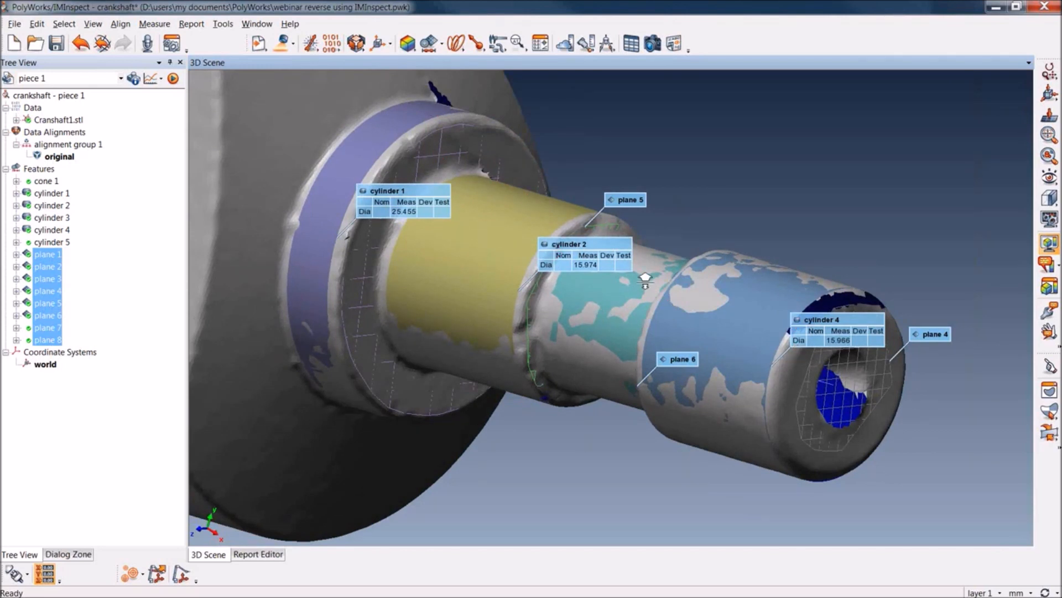
right_drag(645, 280, 594, 317)
drag(576, 278, 545, 281)
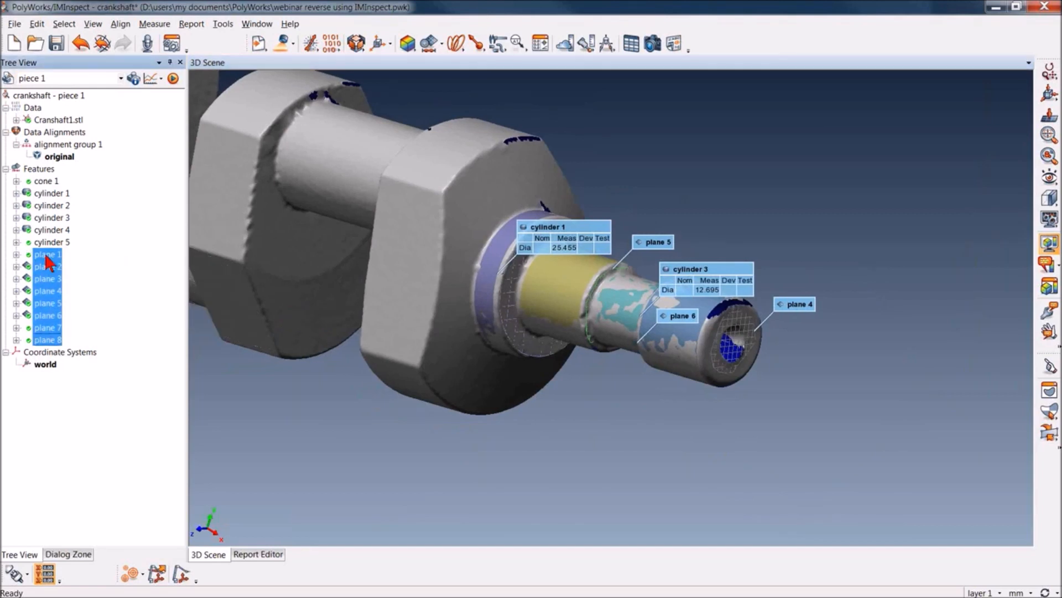
Make planes 2 through 6 parallel with plane 4 as the primary feature and fit them
click(50, 267)
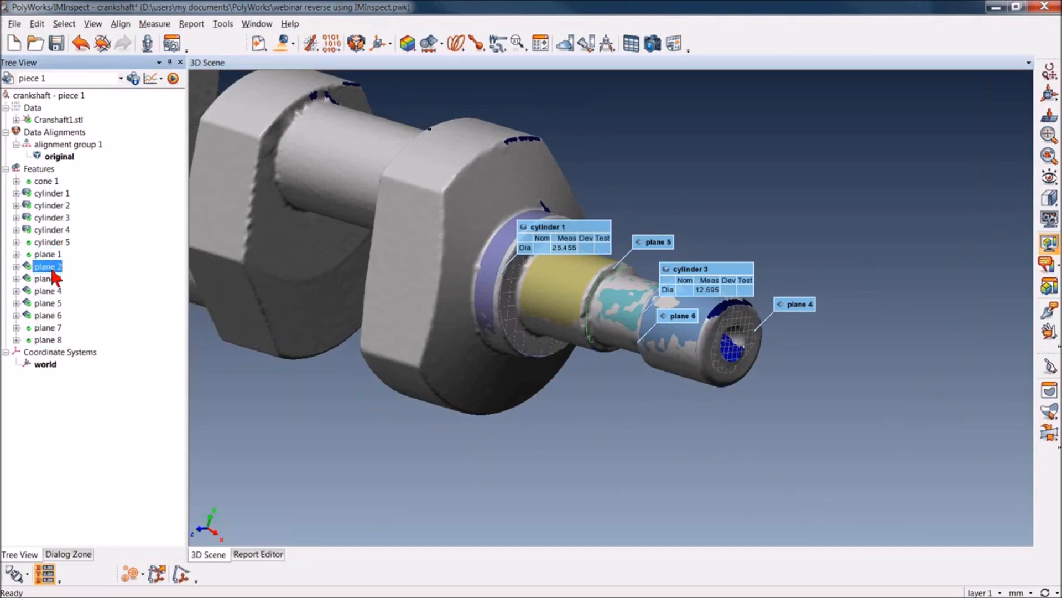
ctrl+click(51, 315)
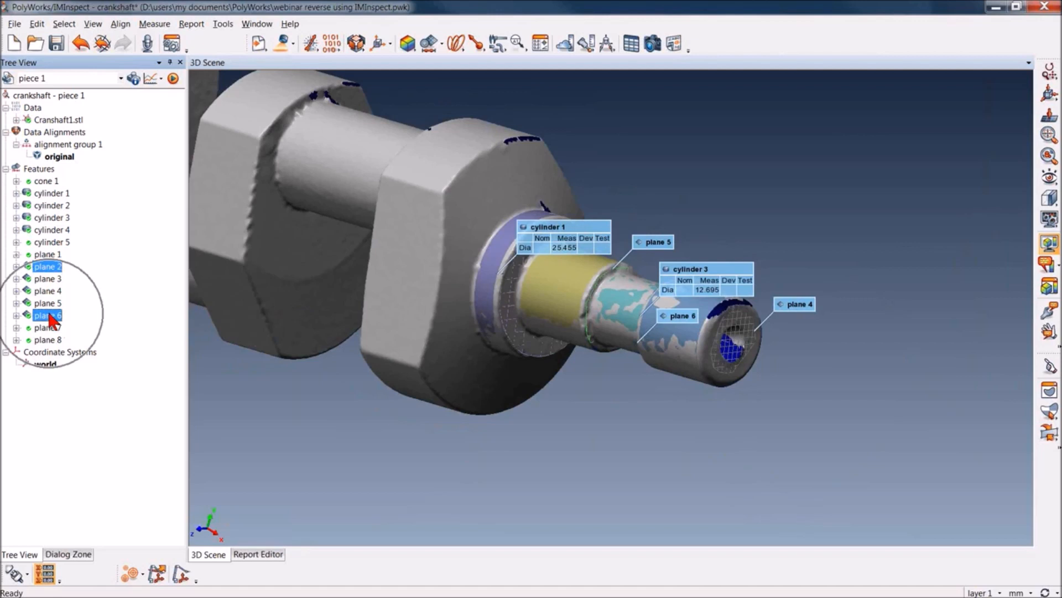
ctrl+click(48, 278)
ctrl+click(50, 292)
ctrl+click(49, 304)
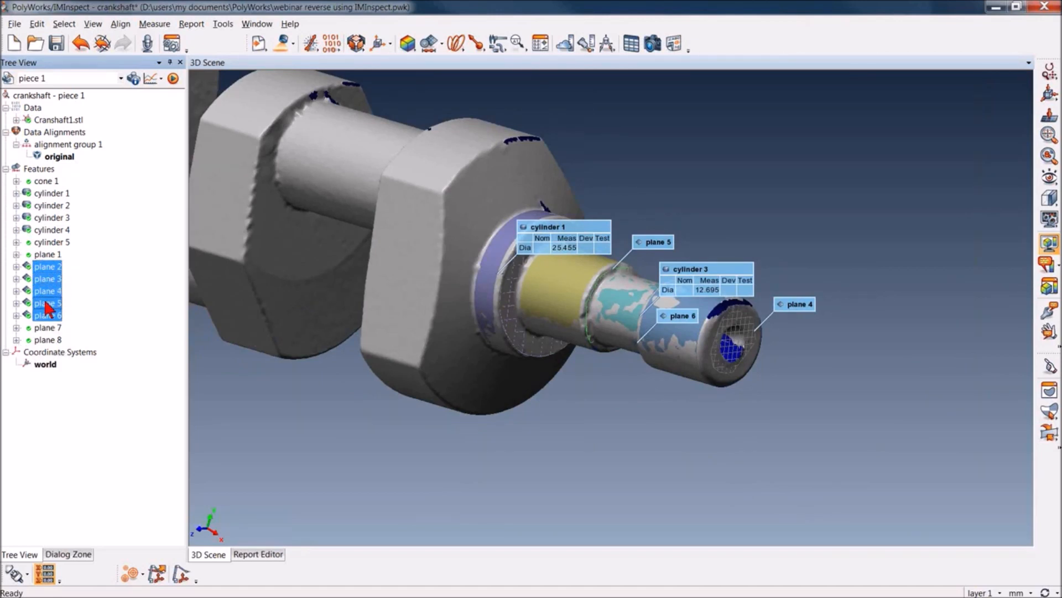
click(152, 25)
mouse_move(180, 96)
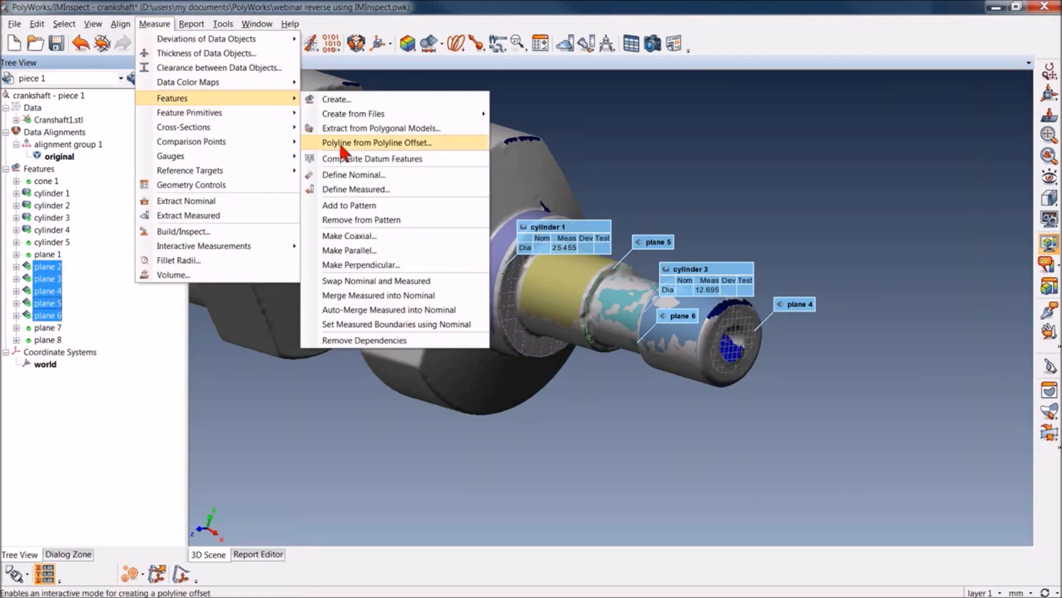
click(374, 244)
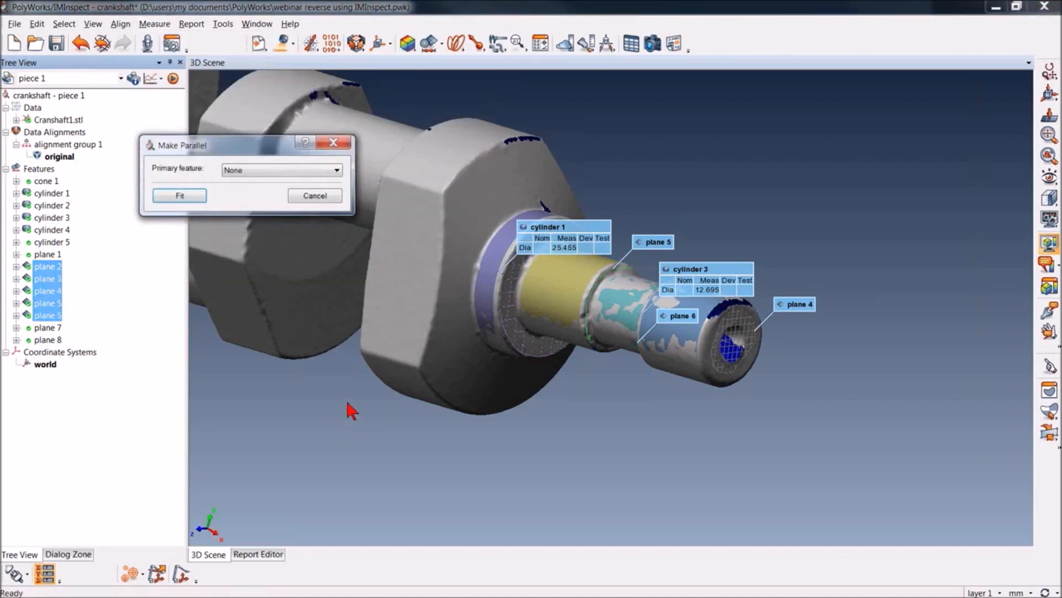
click(337, 170)
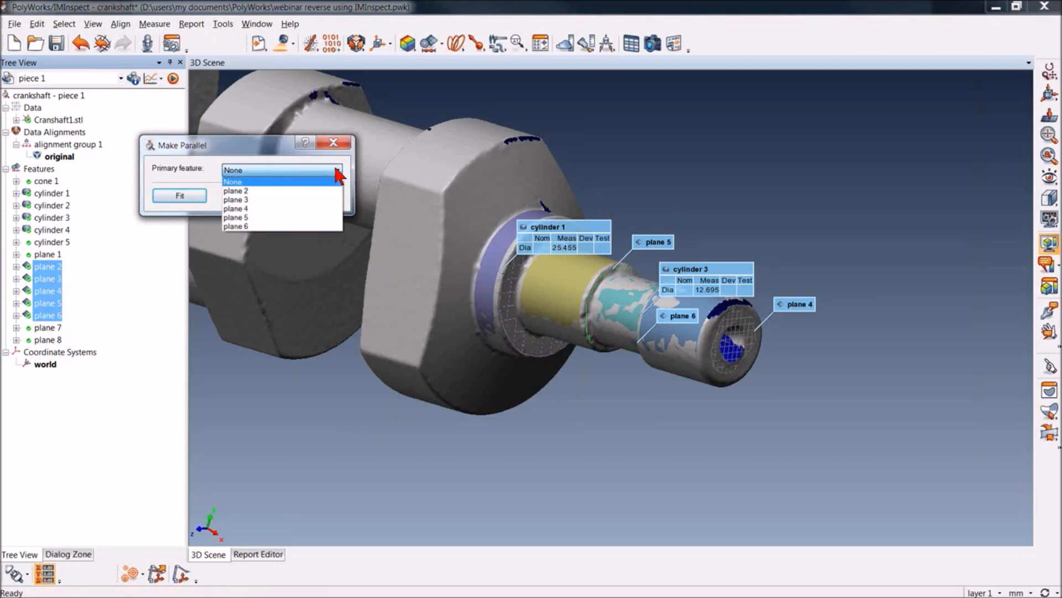
click(286, 209)
click(198, 201)
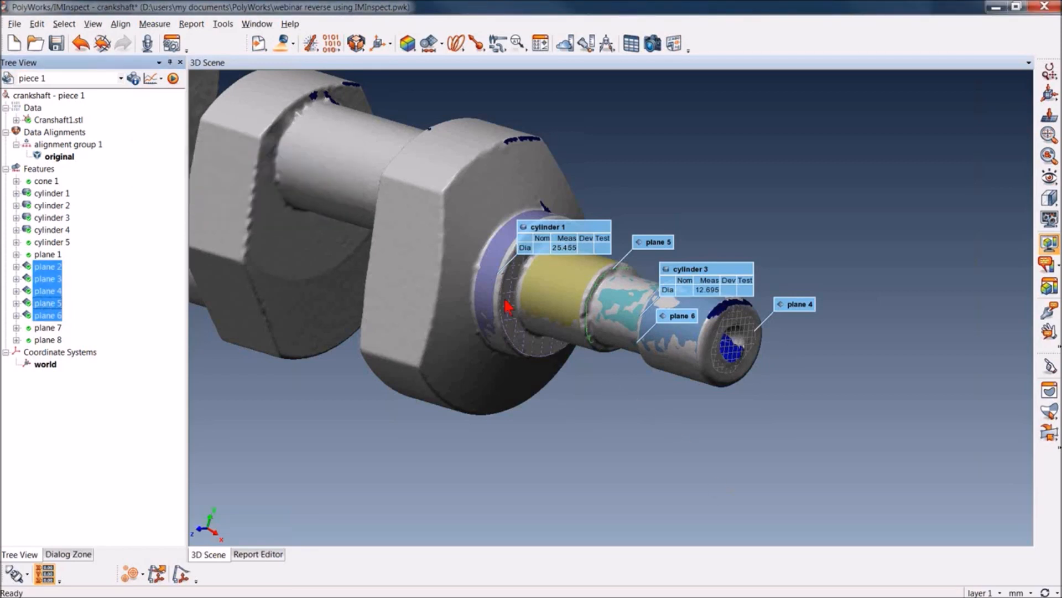
Display all the features and hide the Cranshaft1.stl mesh to inspect the primitives alone
click(589, 417)
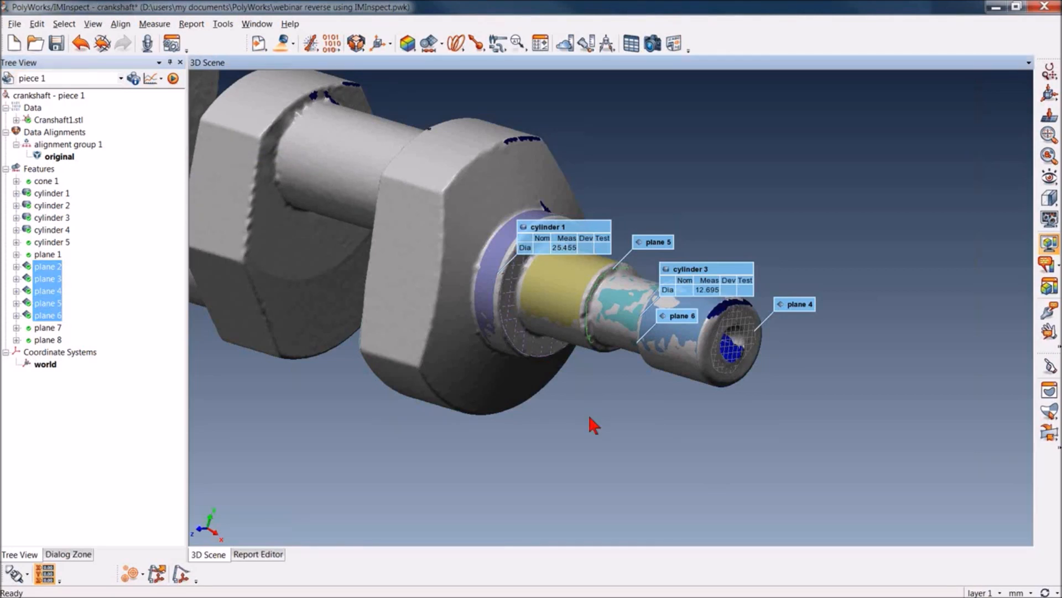
right_drag(590, 416, 599, 288)
middle_drag(599, 287, 621, 319)
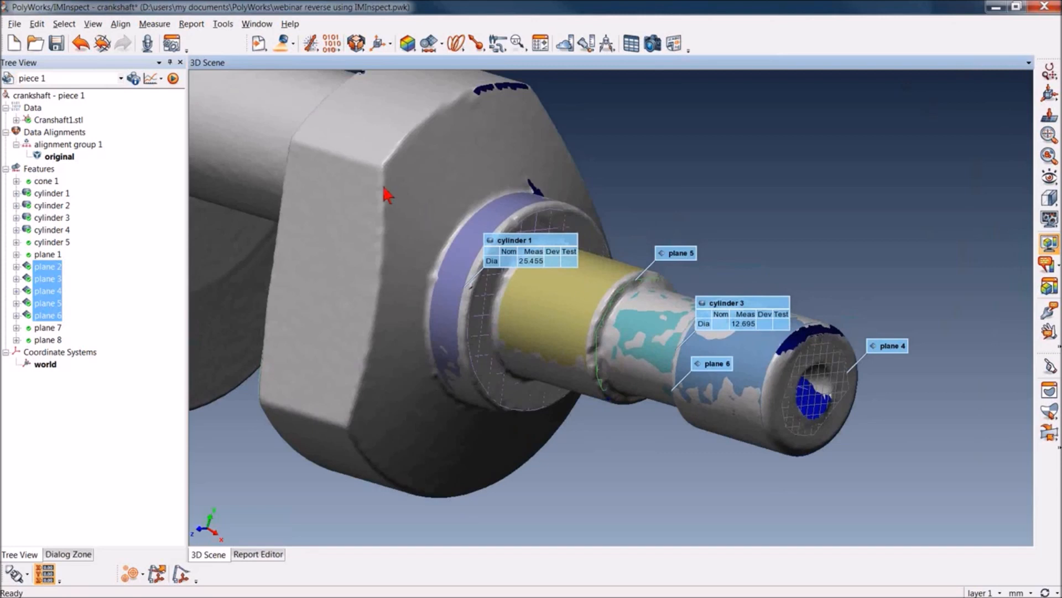
drag(384, 186, 386, 180)
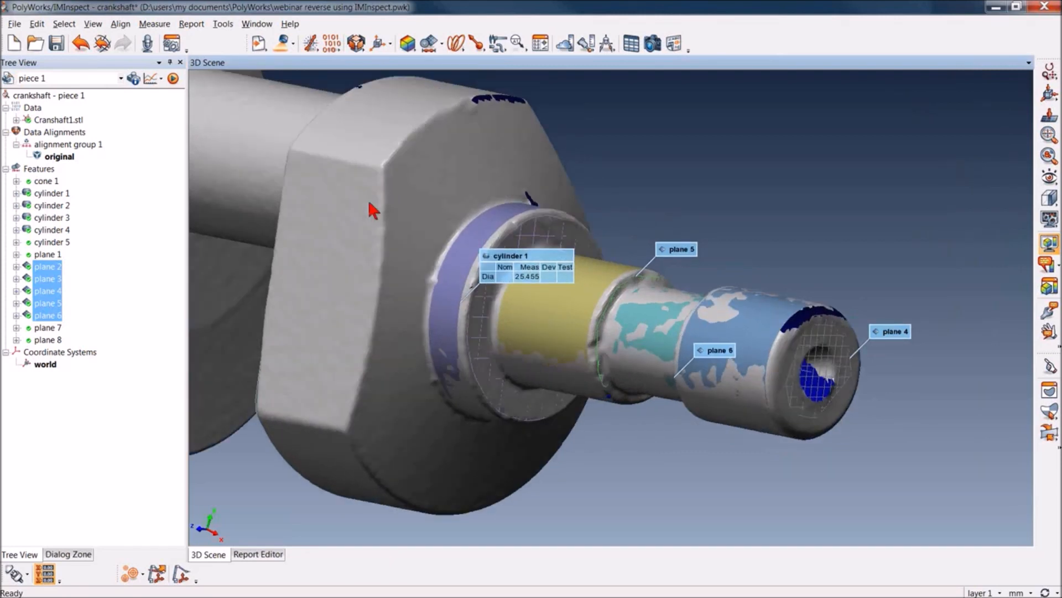
middle_click(38, 168)
middle_click(38, 169)
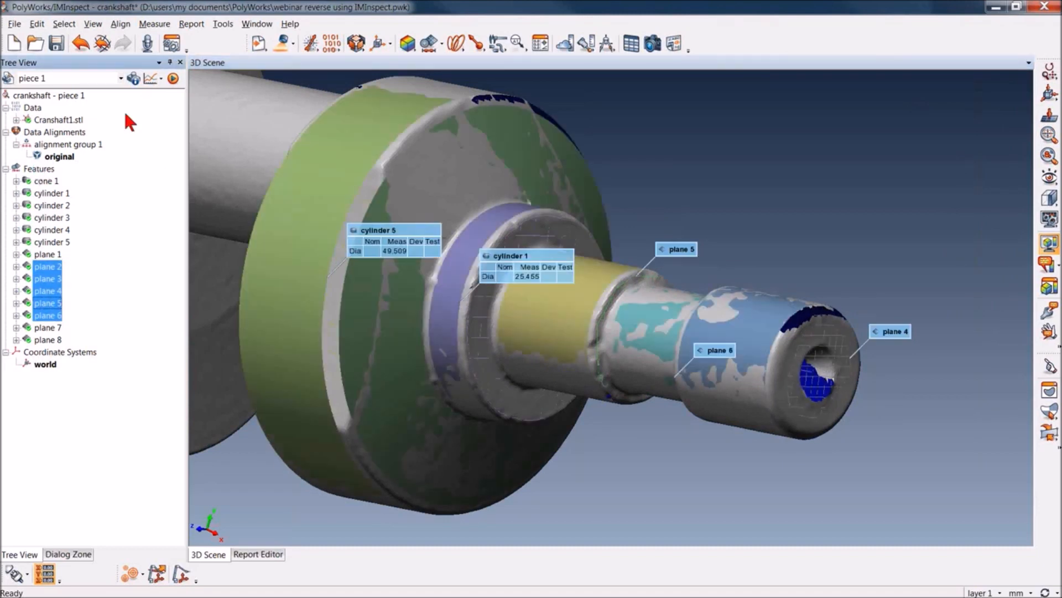
middle_click(37, 119)
drag(402, 289, 439, 279)
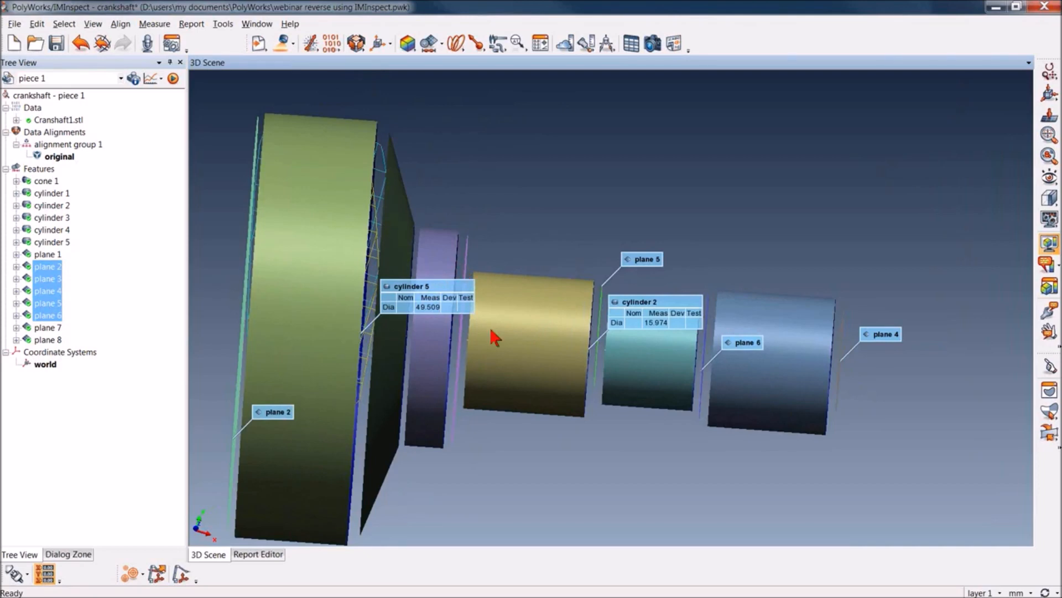
drag(488, 330, 465, 351)
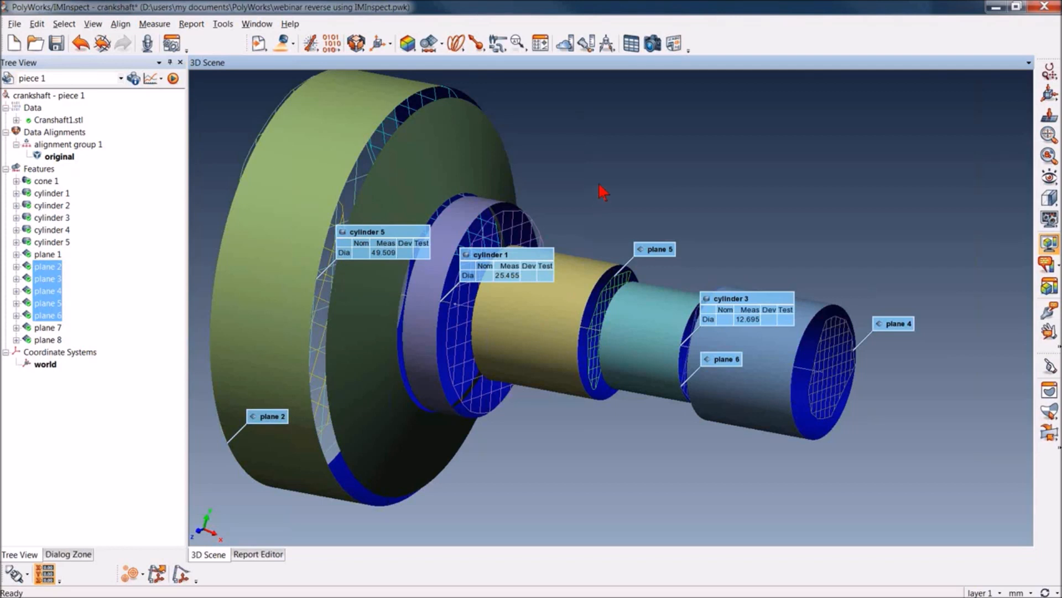
middle_drag(600, 182, 636, 201)
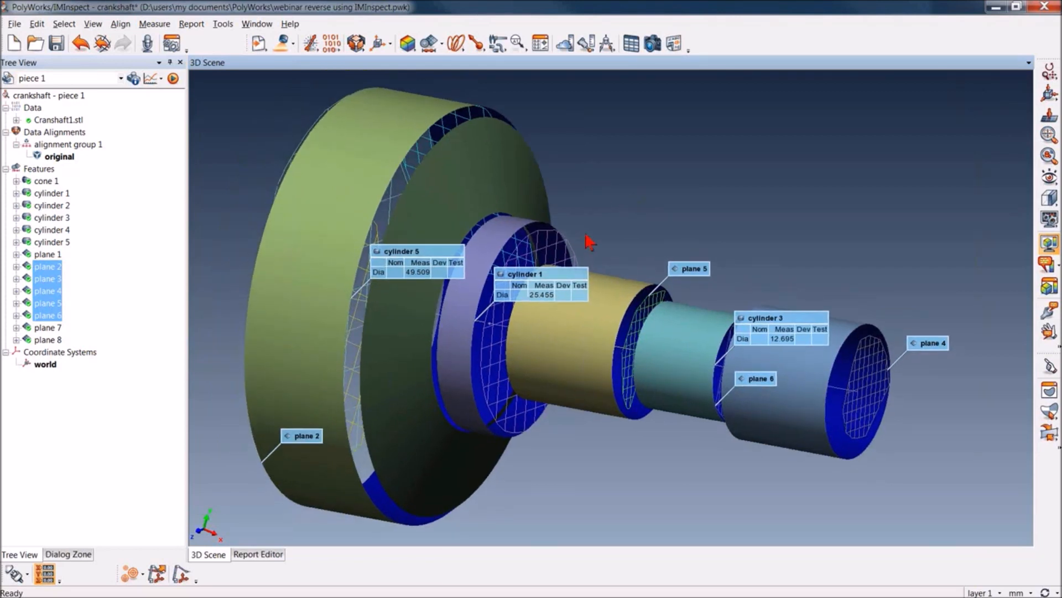
drag(592, 228, 588, 232)
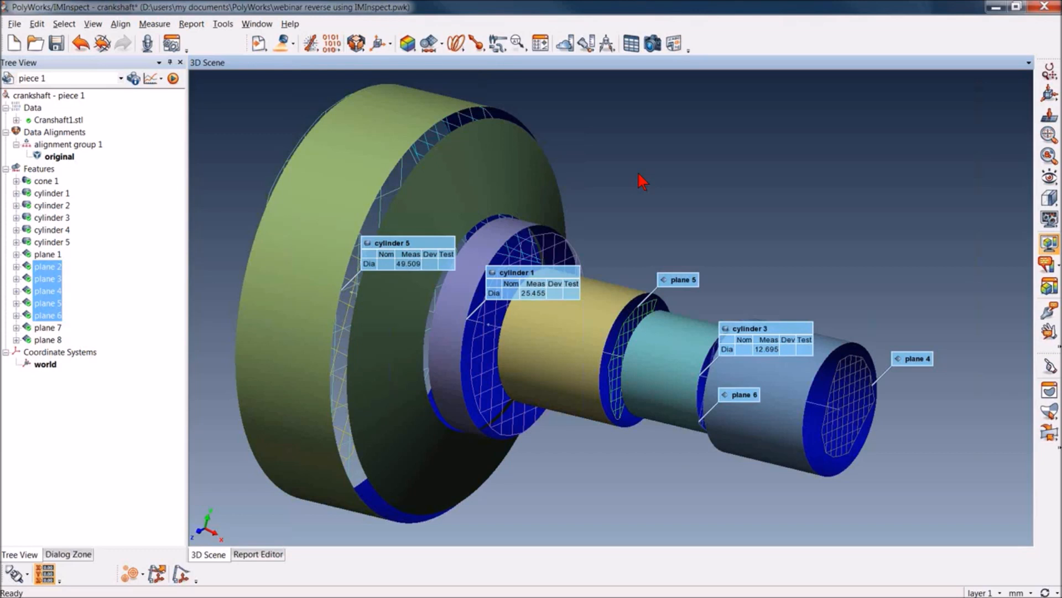
right_drag(638, 173, 637, 187)
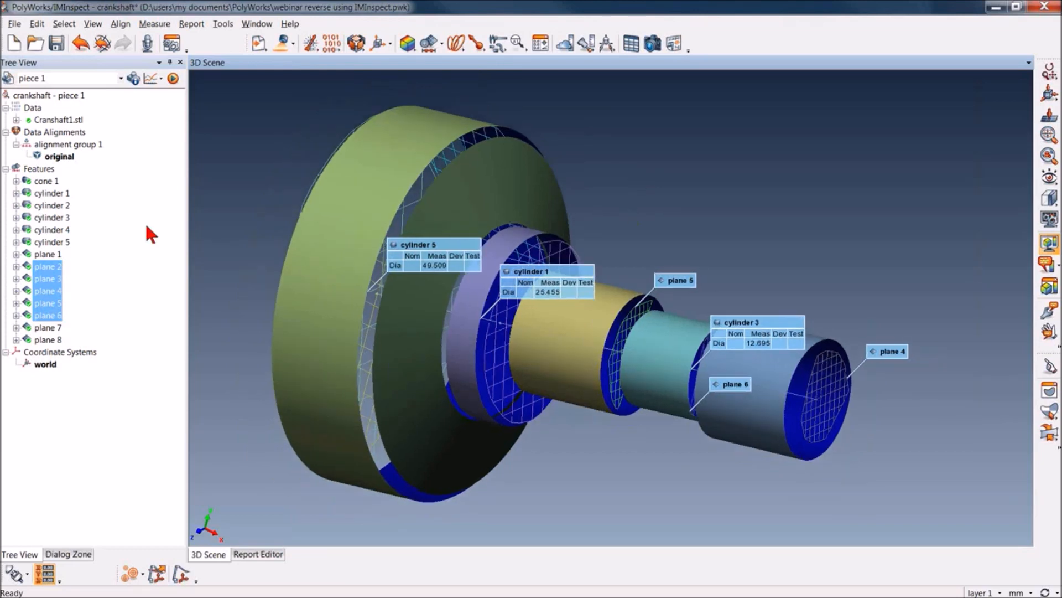
Grow planes 1 through 8 by 10 mm and shrink them by 2 mm
click(57, 254)
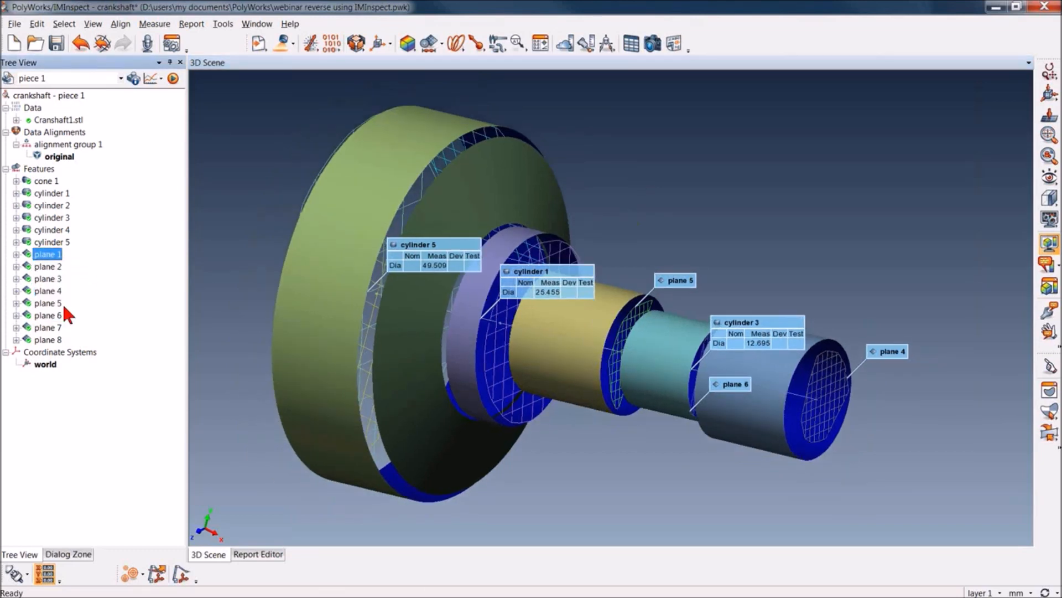
shift+click(56, 339)
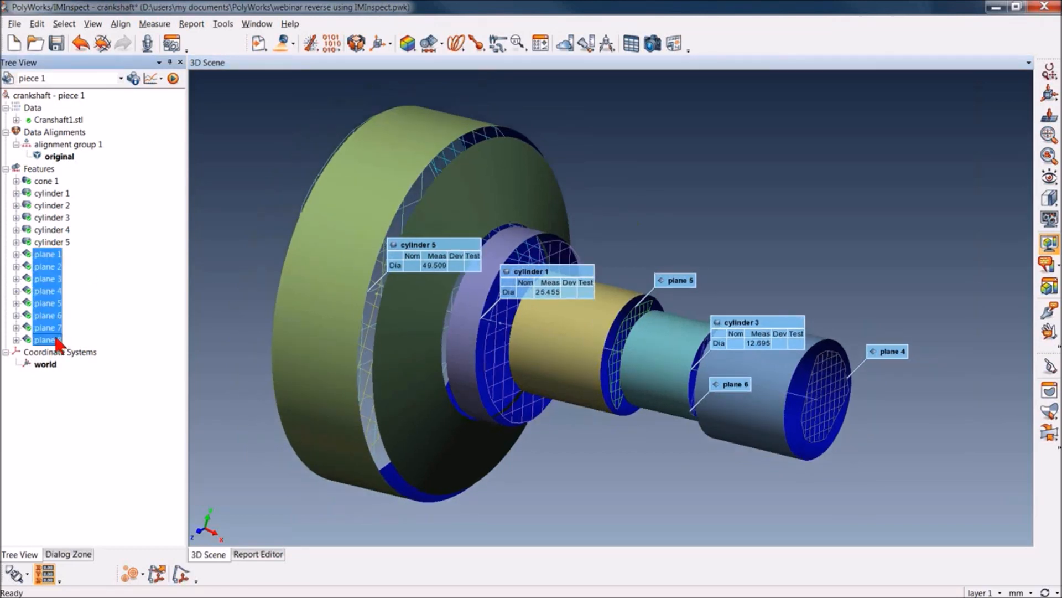
right_click(49, 295)
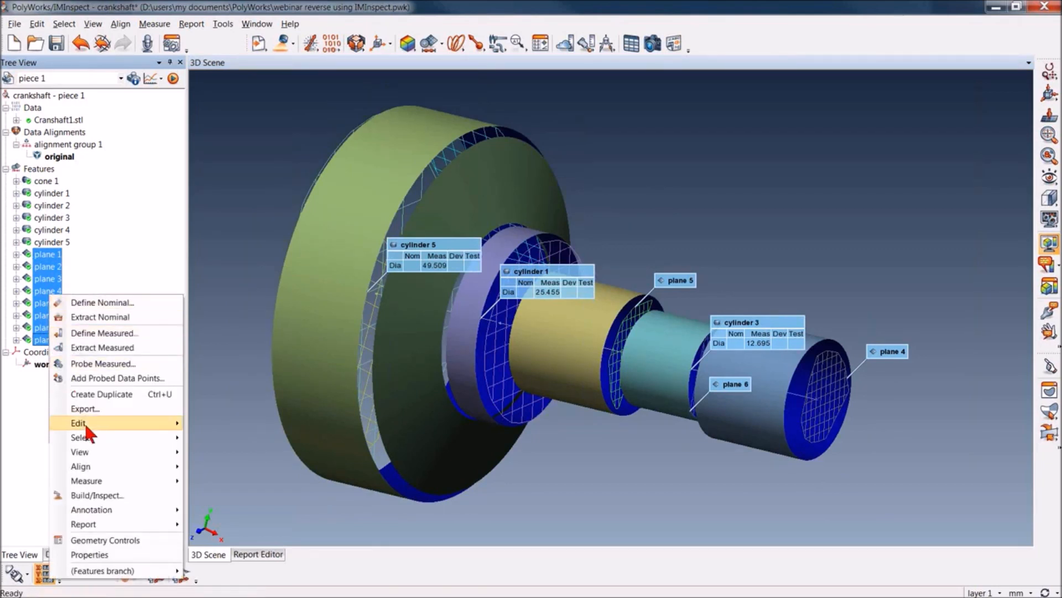
mouse_move(85, 423)
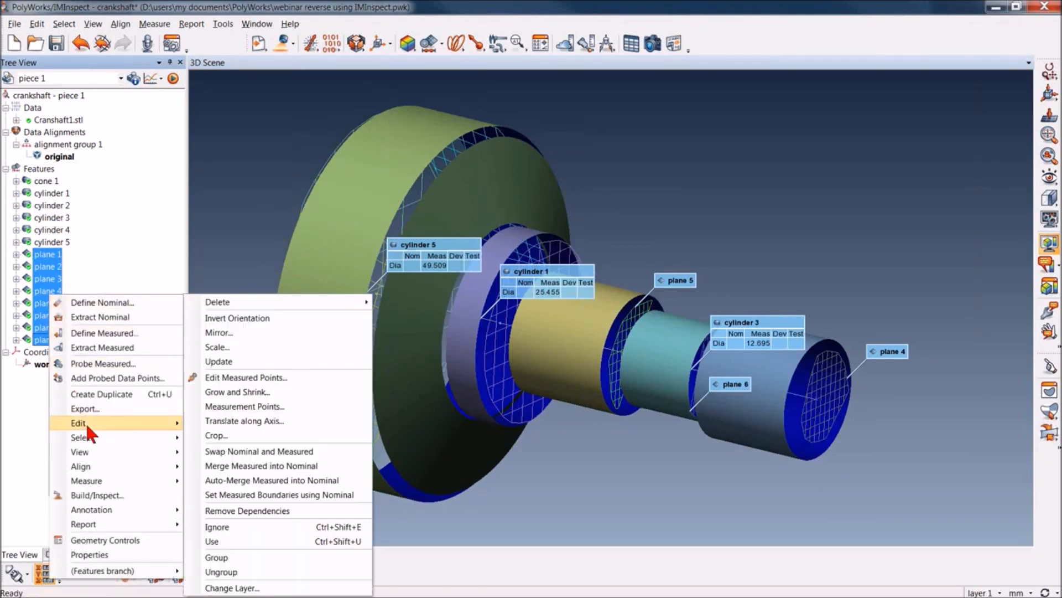
click(254, 391)
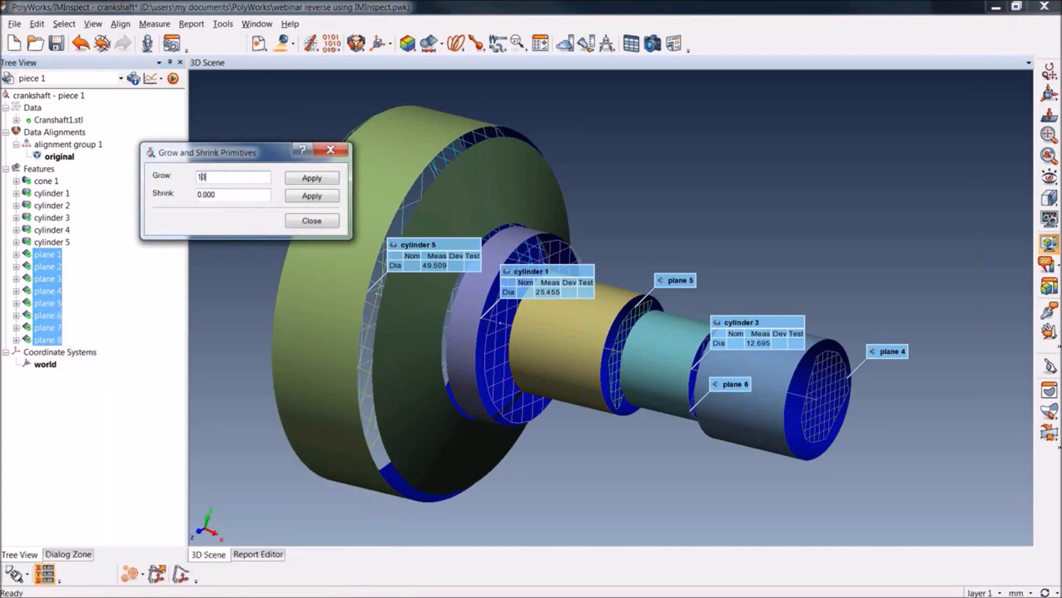
click(297, 176)
drag(231, 195, 186, 194)
text(2)
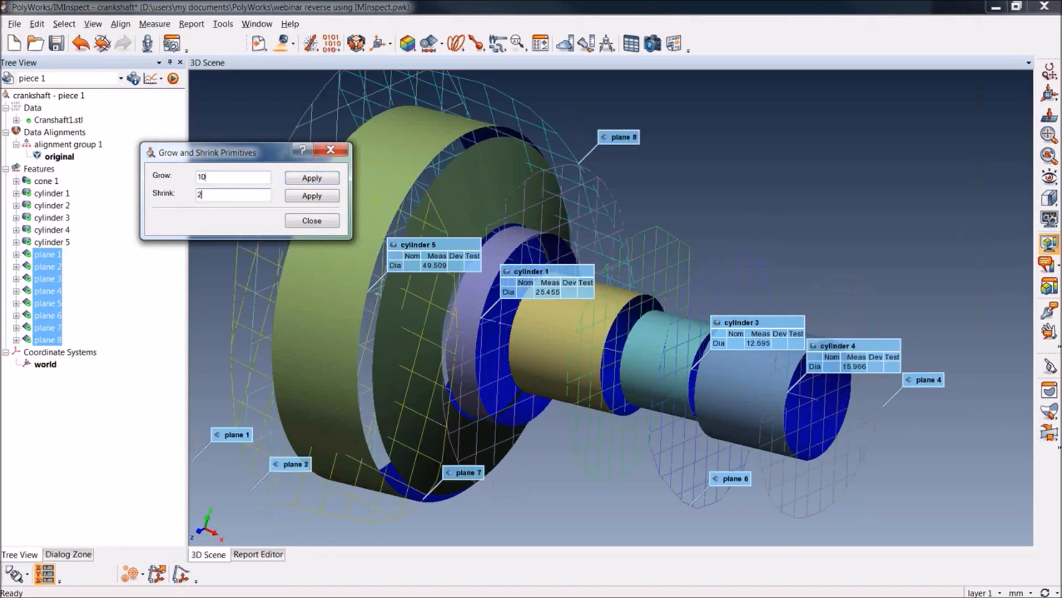
click(299, 196)
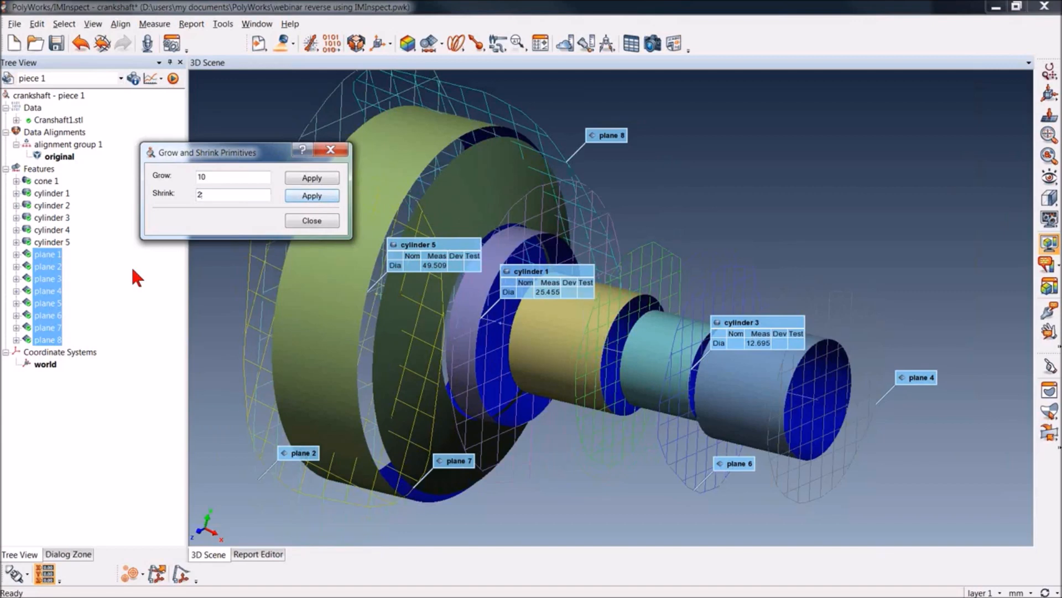
Grow cone 1 and cylinders 1 through 5 by 10 mm and shrink them by 2 mm
drag(84, 175, 45, 247)
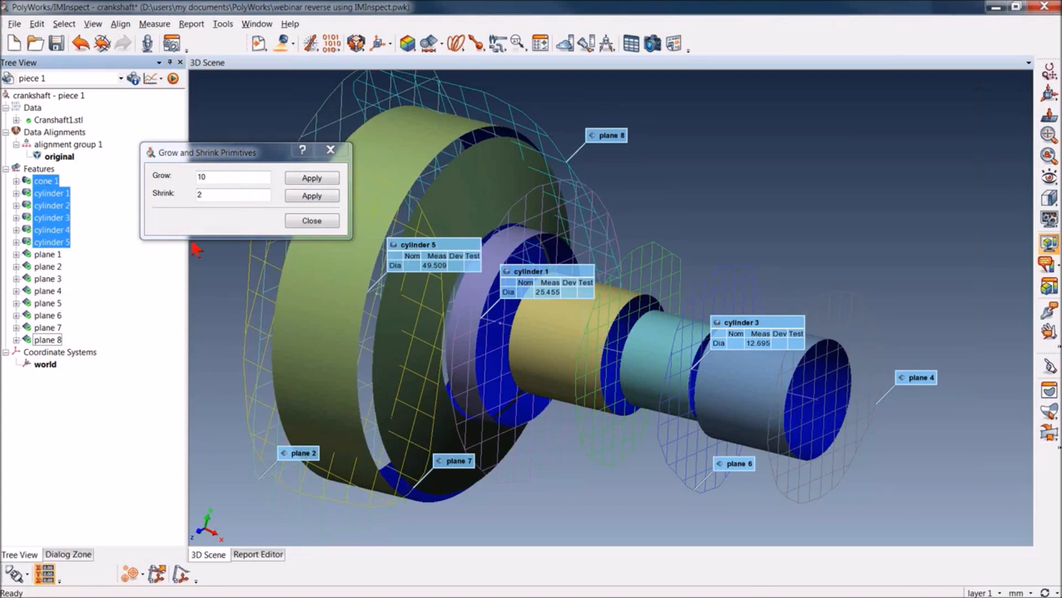
click(296, 175)
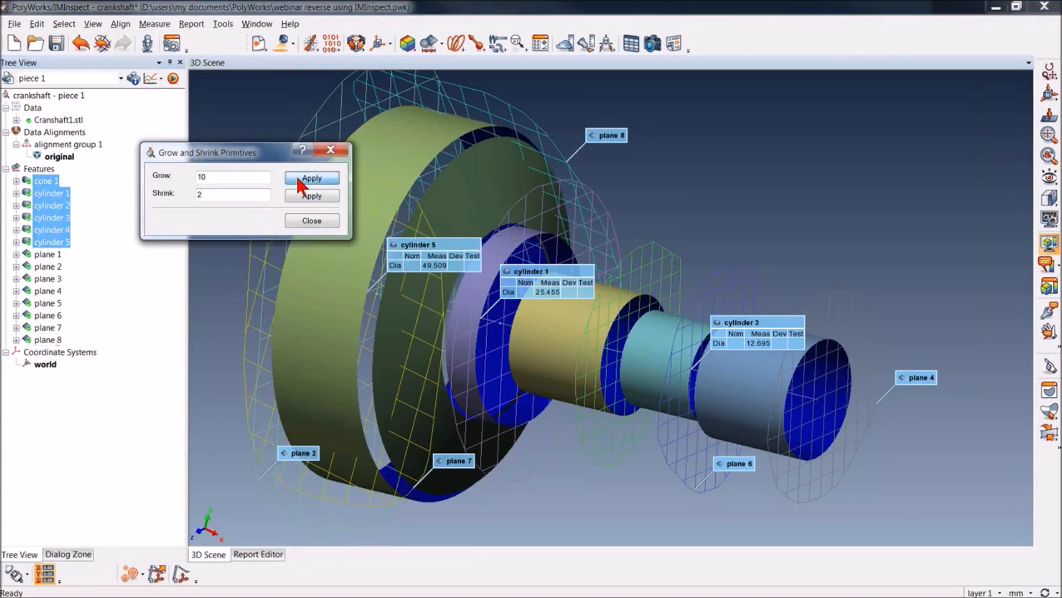
click(304, 197)
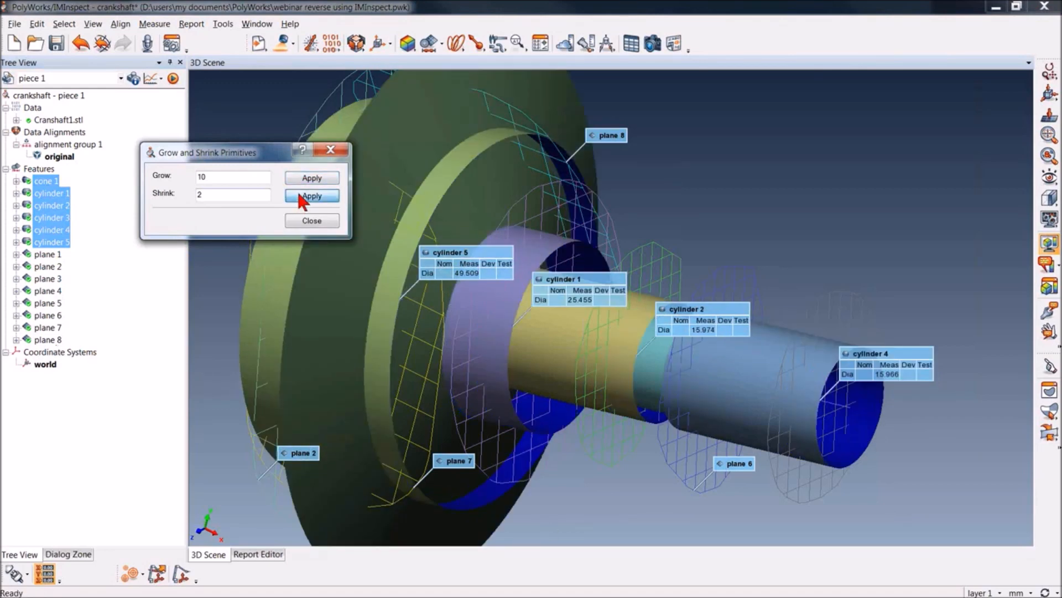
click(304, 222)
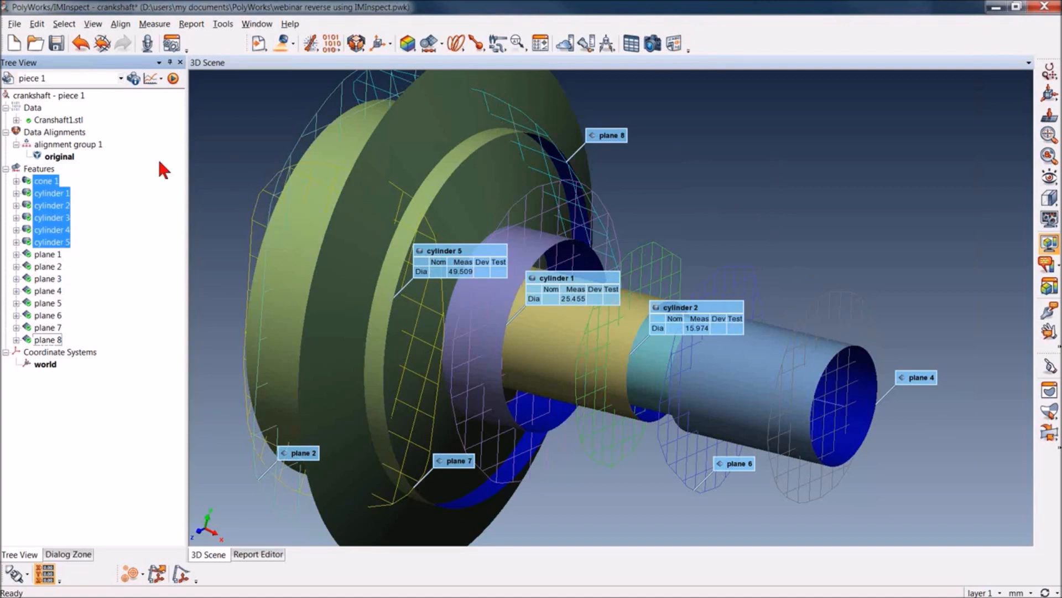
Select all features from cone 1 through plane 8 and look up the command for exporting them
drag(114, 181, 44, 332)
right_click(47, 331)
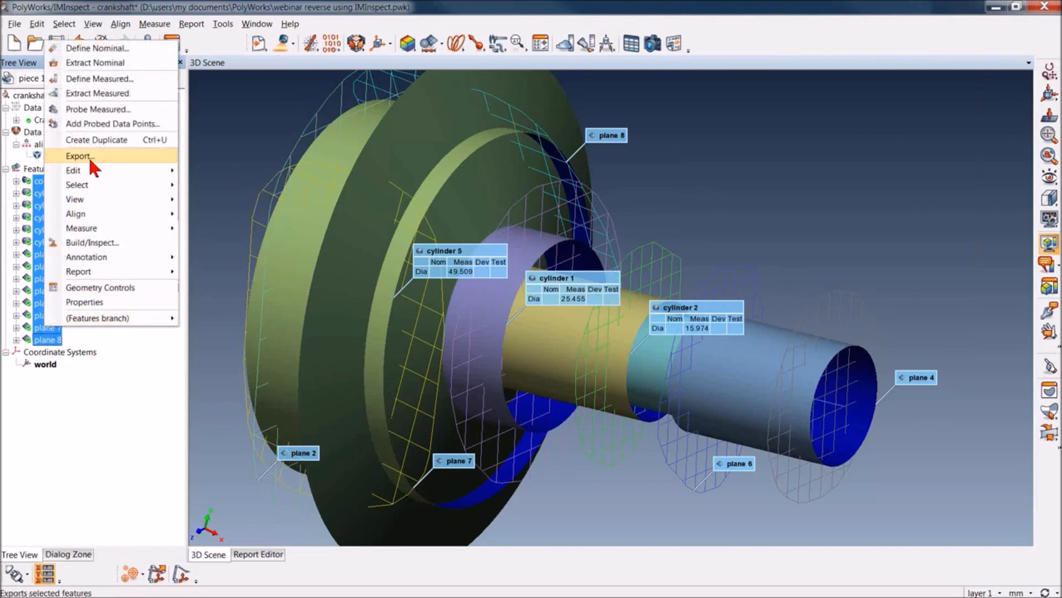
click(230, 250)
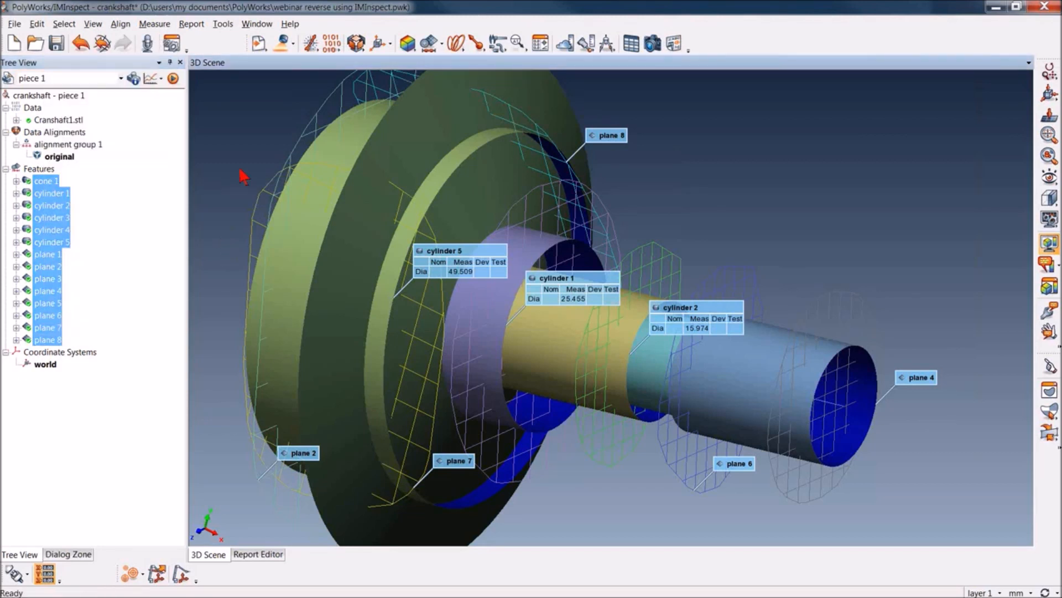
Display the Cranshaft1.stl mesh together with the extended features in the 3D scene
right_drag(250, 142, 290, 487)
drag(360, 363, 441, 358)
middle_drag(441, 358, 445, 349)
middle_click(45, 119)
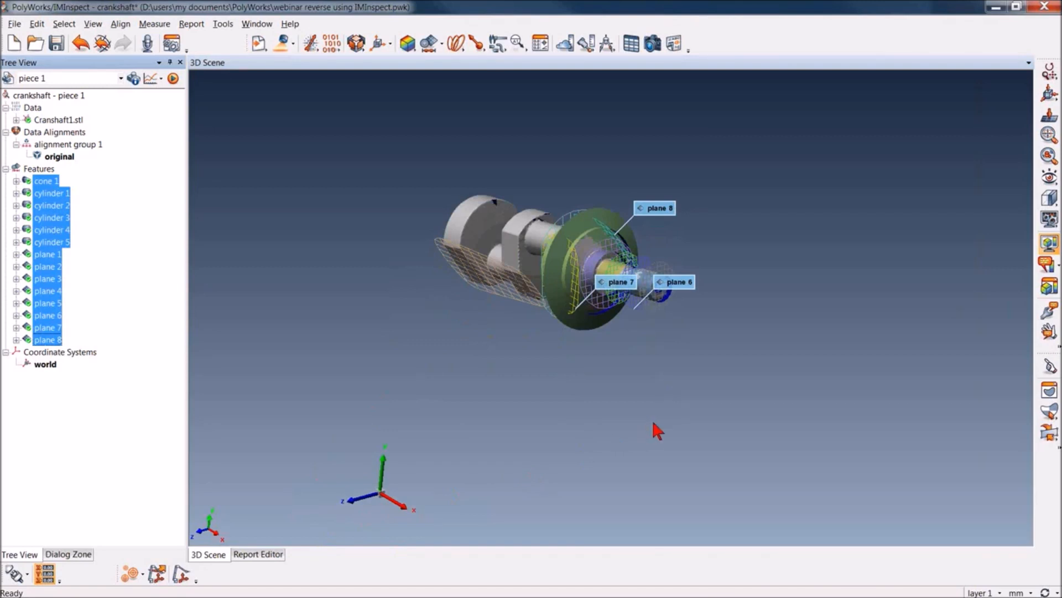
Create a Cartesian coordinate system from primitives, using plane 4 as primary, cylinder 2 as secondary and plane 1 as tertiary
scroll(668, 299, up, 5)
middle_drag(671, 145, 688, 260)
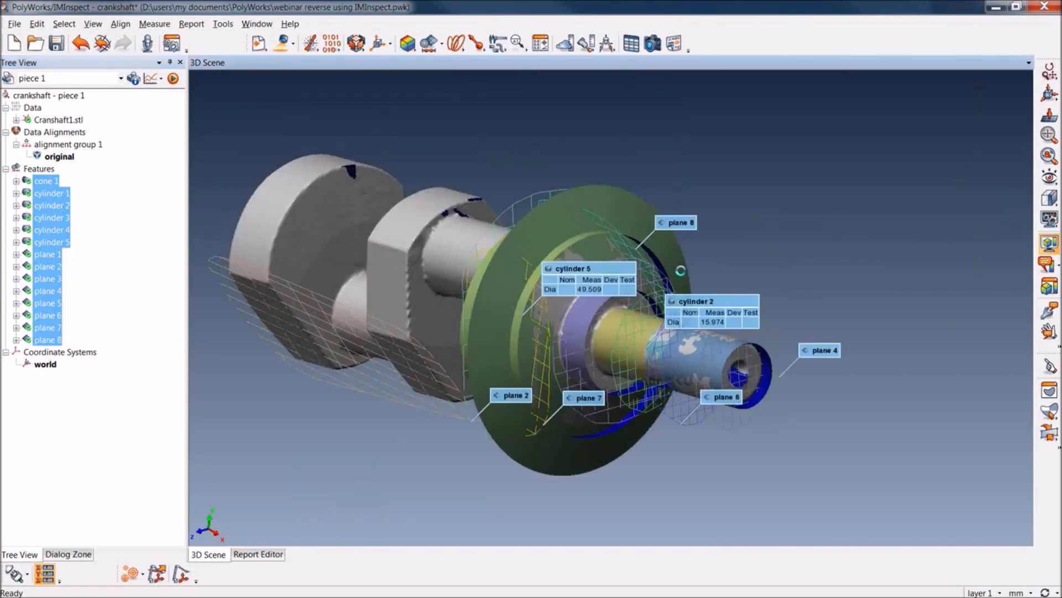
click(379, 42)
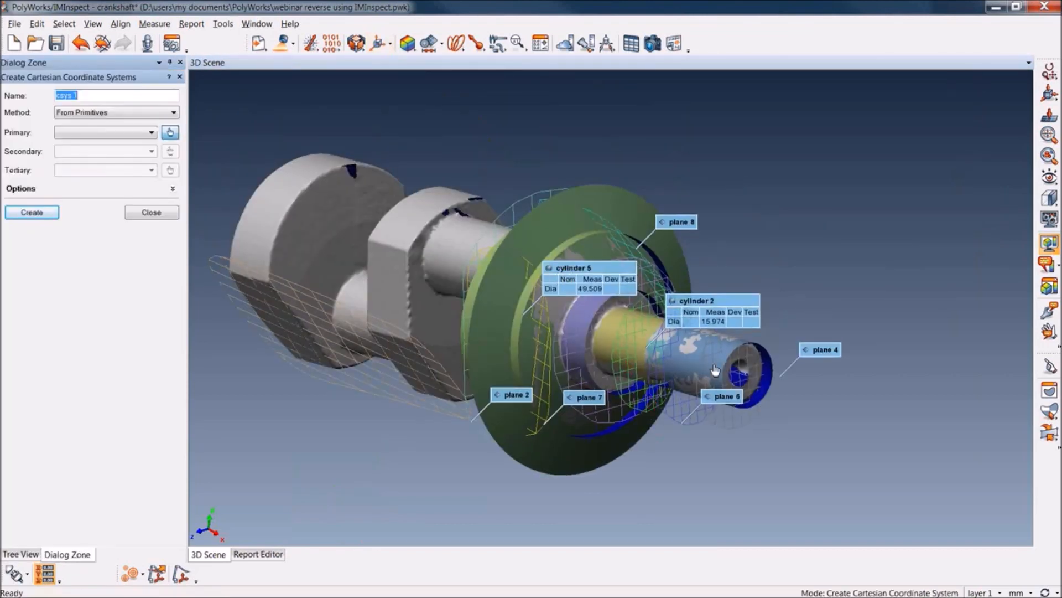
click(737, 427)
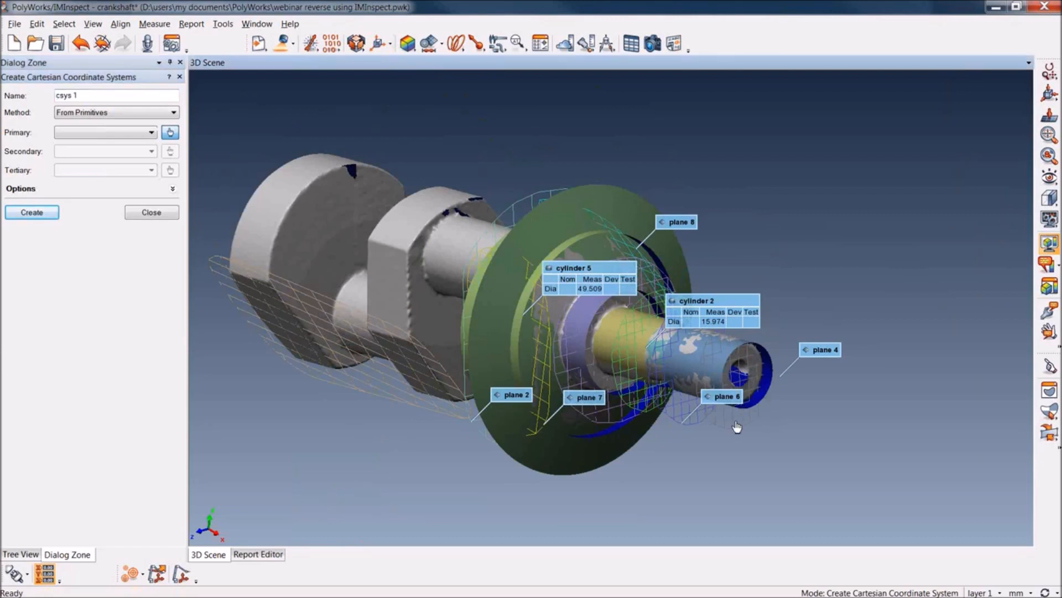
click(803, 350)
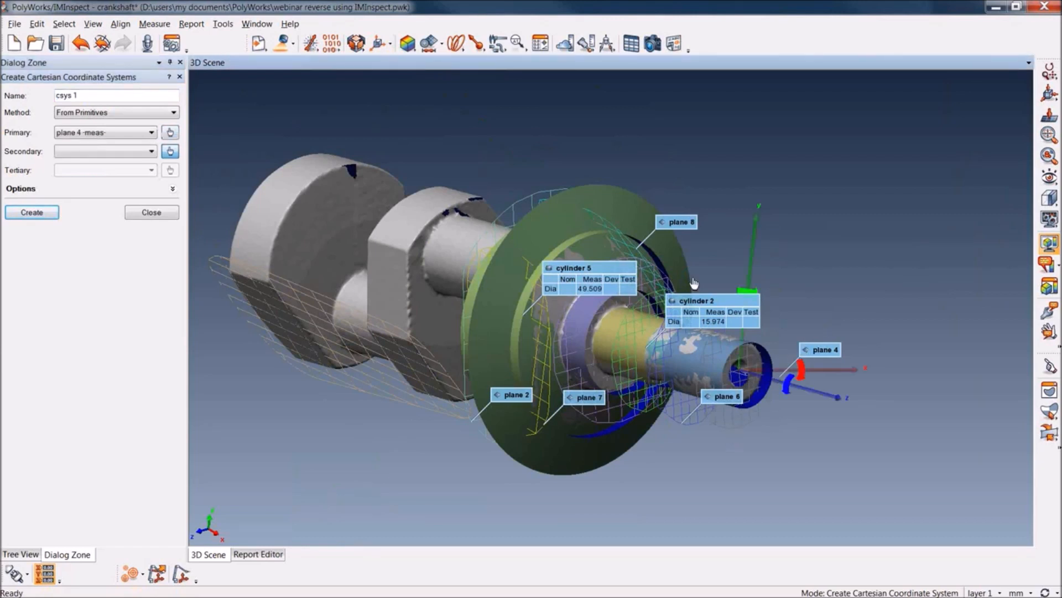
click(611, 339)
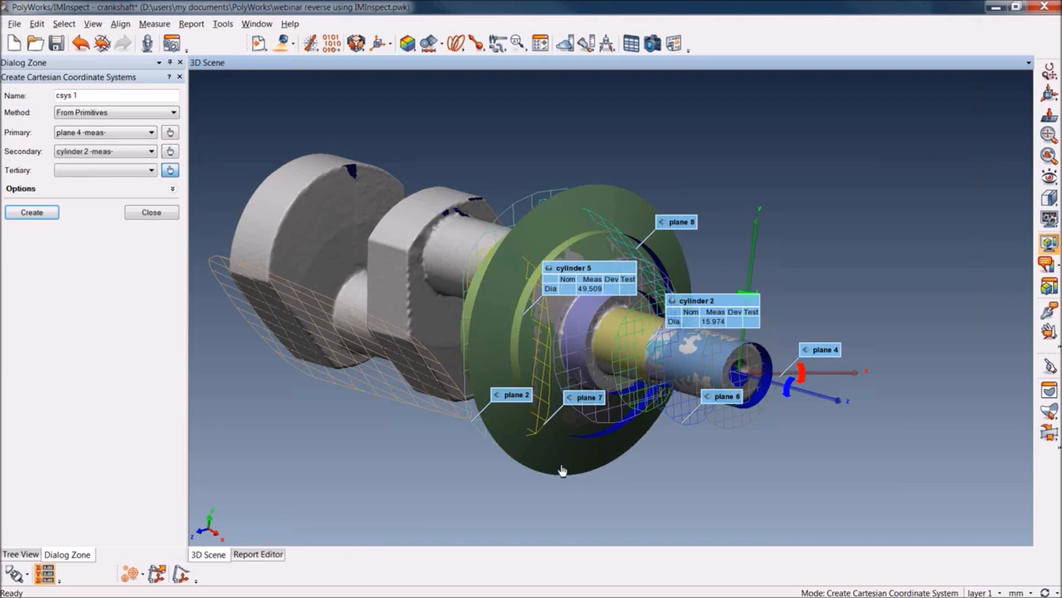
click(360, 388)
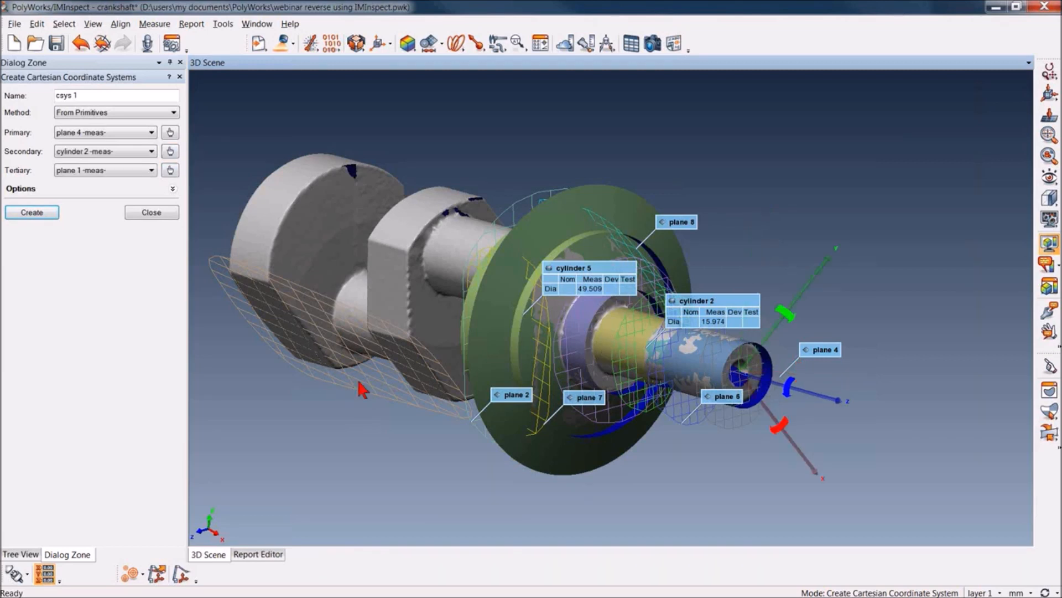
click(36, 216)
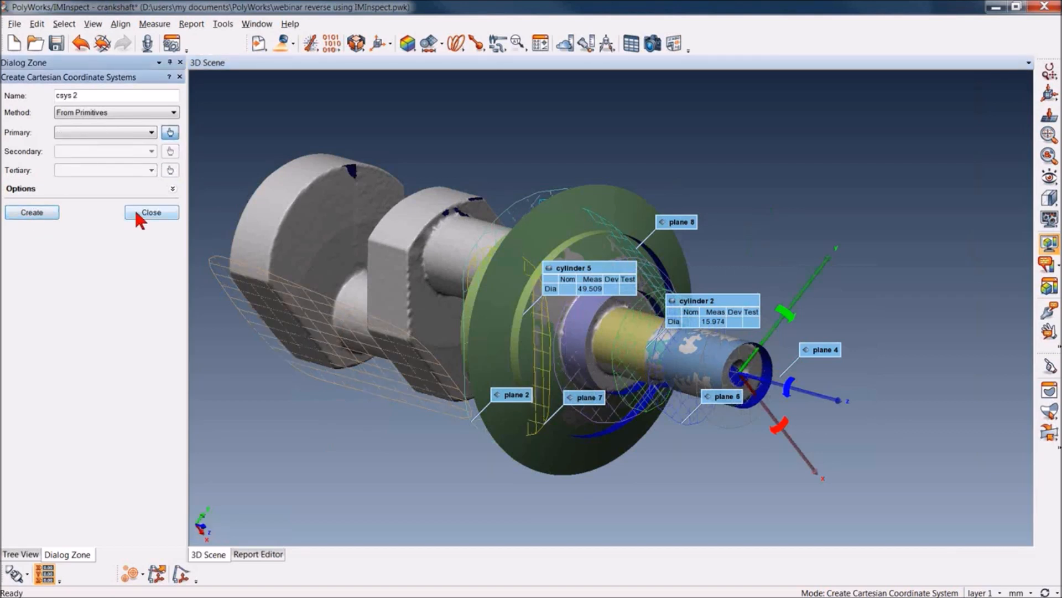
click(139, 213)
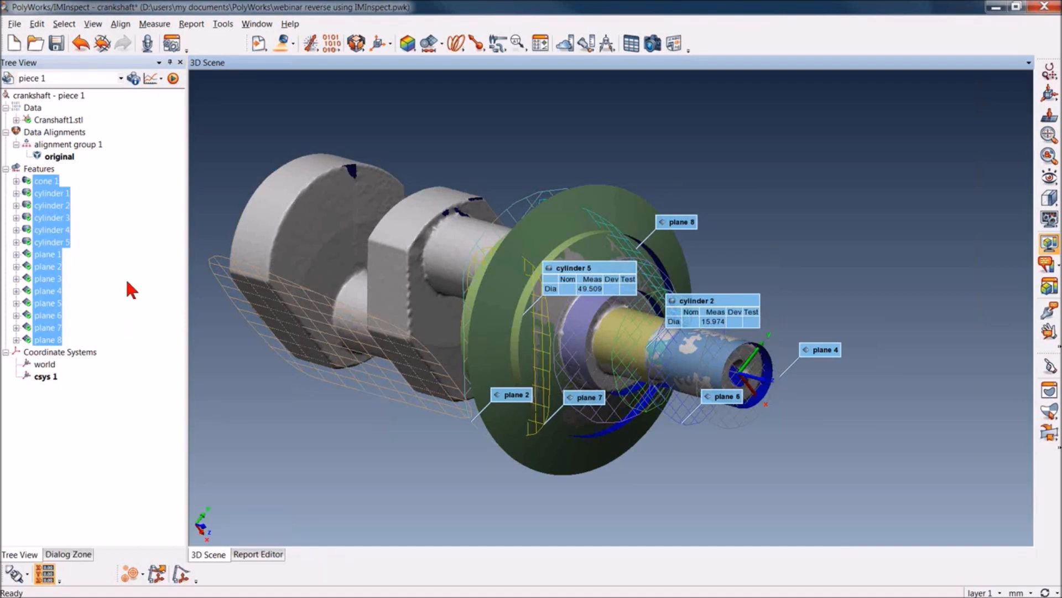
right_click(50, 215)
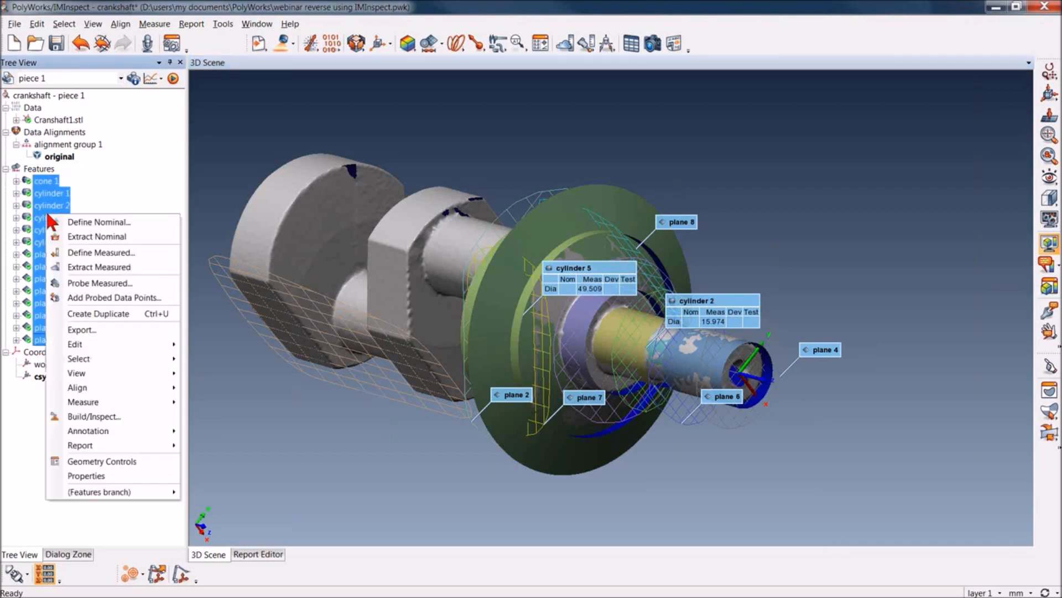
click(102, 326)
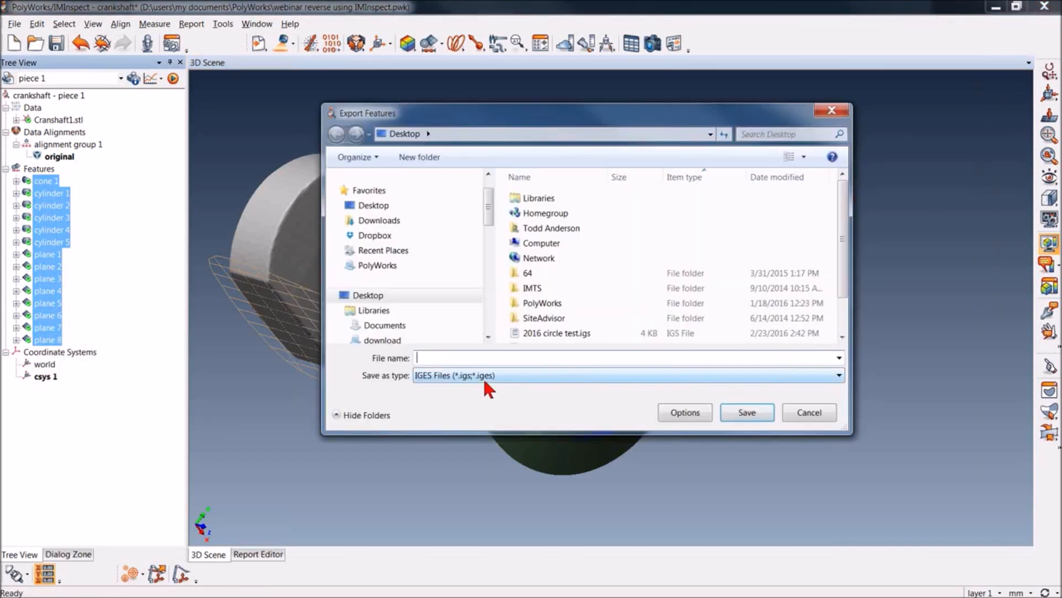
click(801, 414)
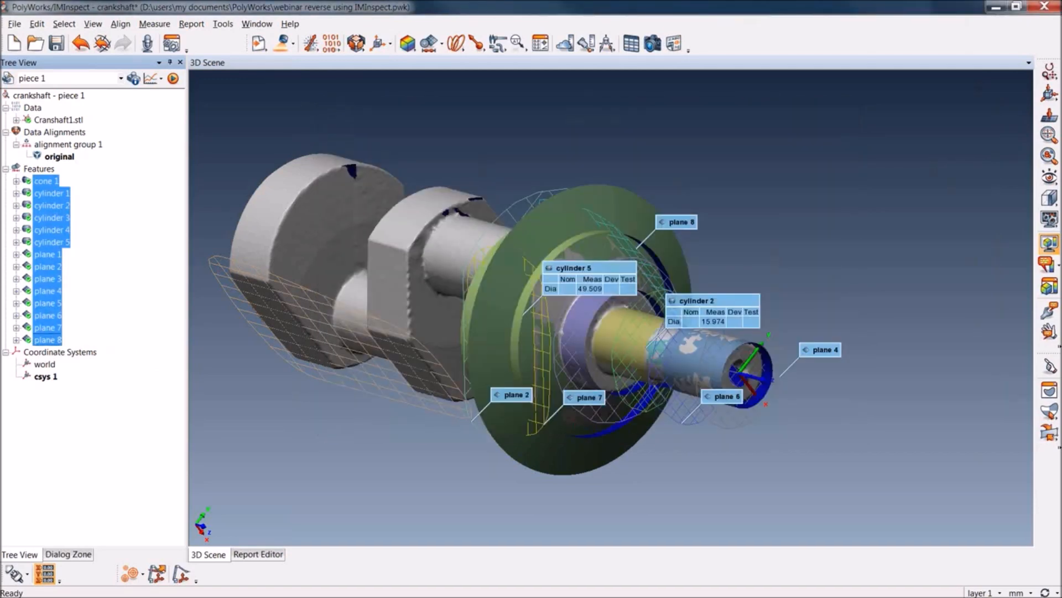
Switch to SOLIDWORKS and roll the crankshaft part's feature history back to Surface-Trim1
key(alt+Tab)
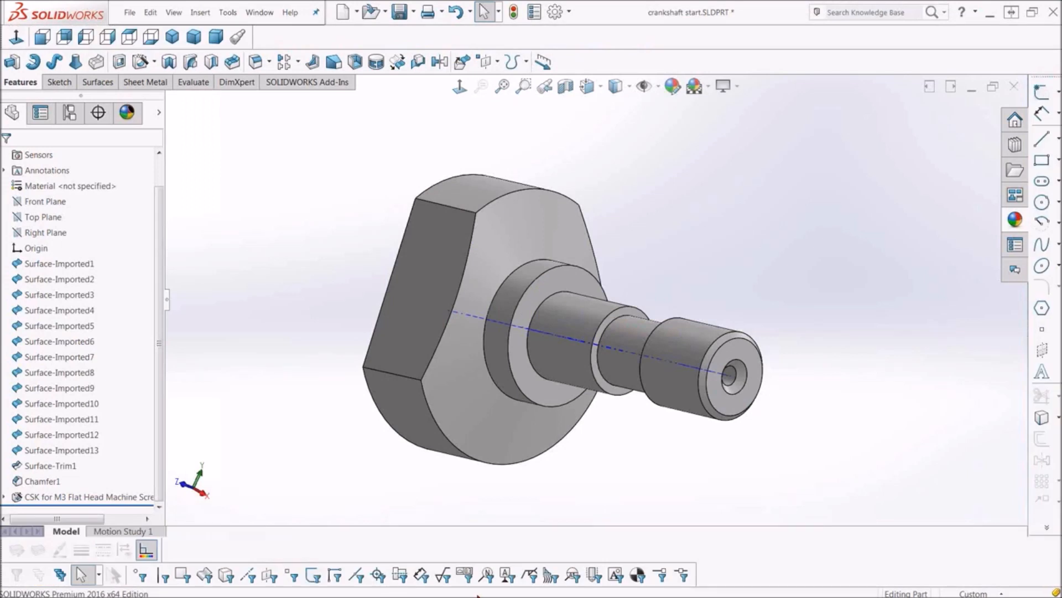
click(136, 500)
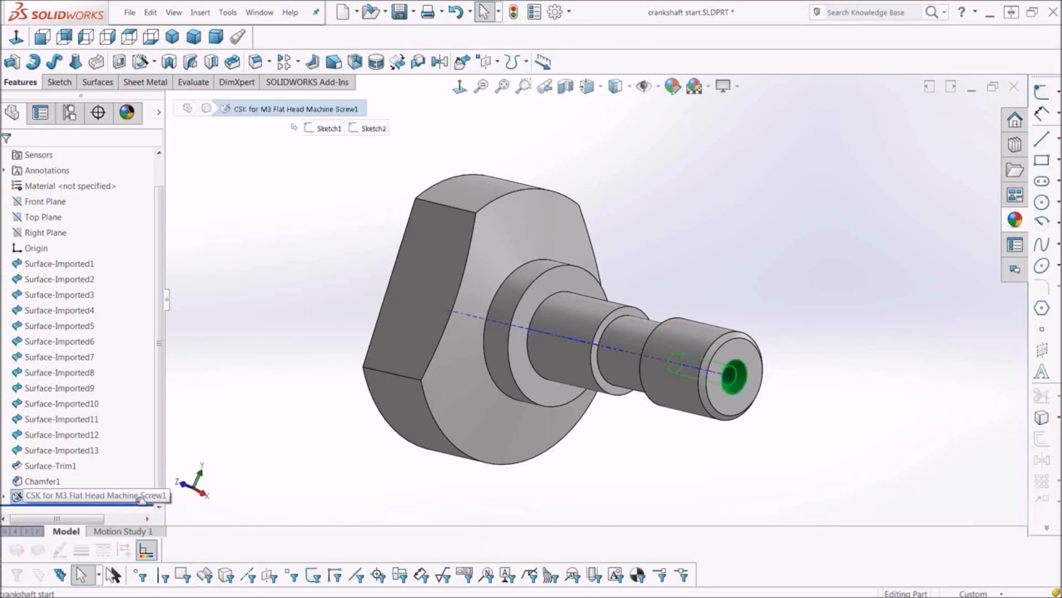
drag(138, 505, 143, 459)
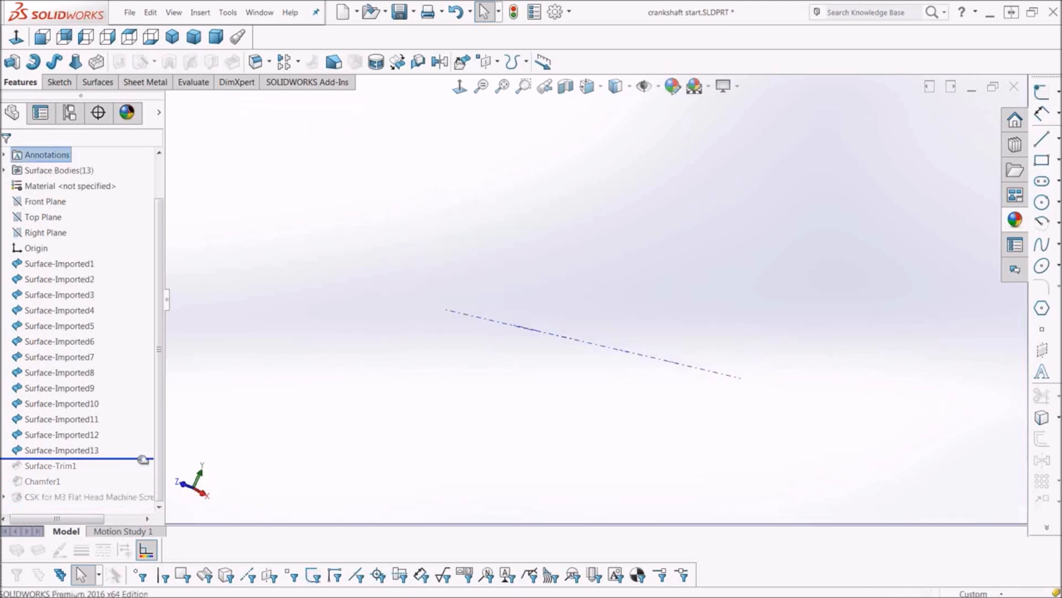
Review the Surface-Trim1 definition, including its mutual trim surfaces, removed pieces and Create solid option, and close it
right_click(53, 463)
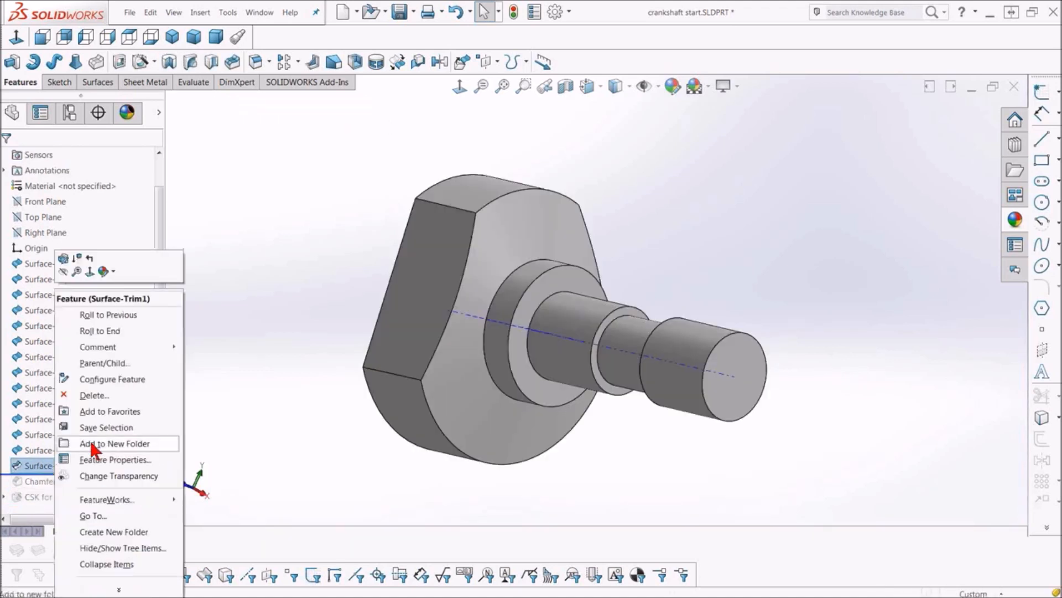
click(61, 258)
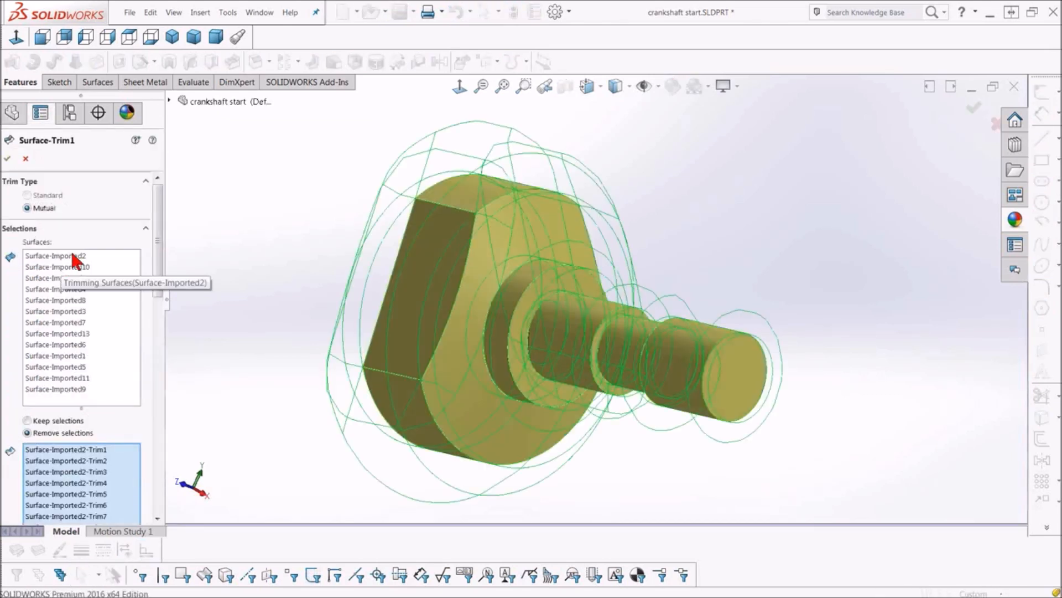
mouse_move(265, 206)
middle_down()
mouse_move(284, 192)
mouse_move(274, 216)
middle_up()
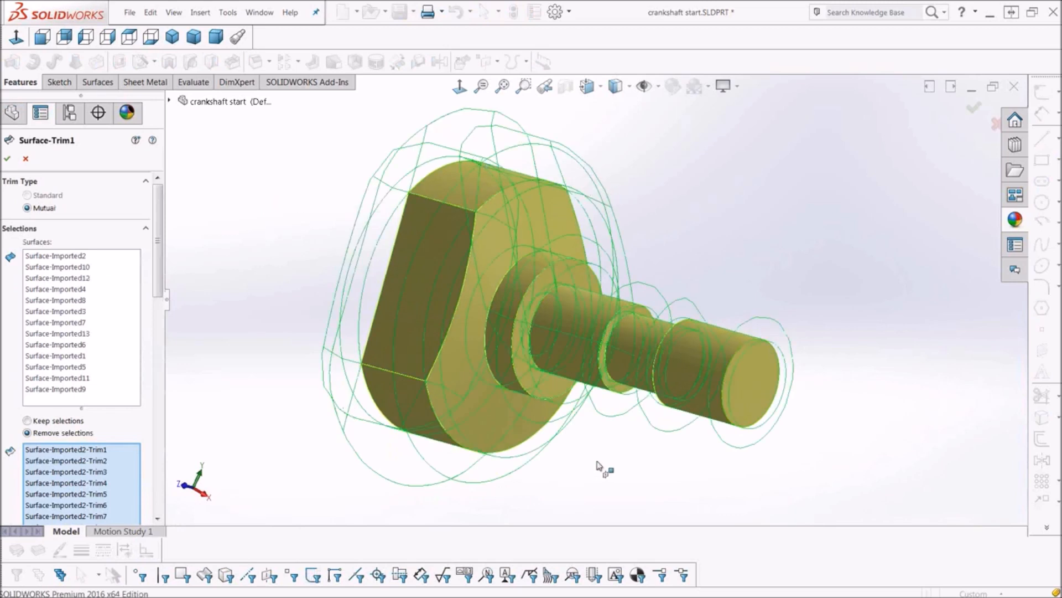
mouse_move(603, 465)
middle_down()
mouse_move(637, 464)
mouse_move(609, 465)
middle_up()
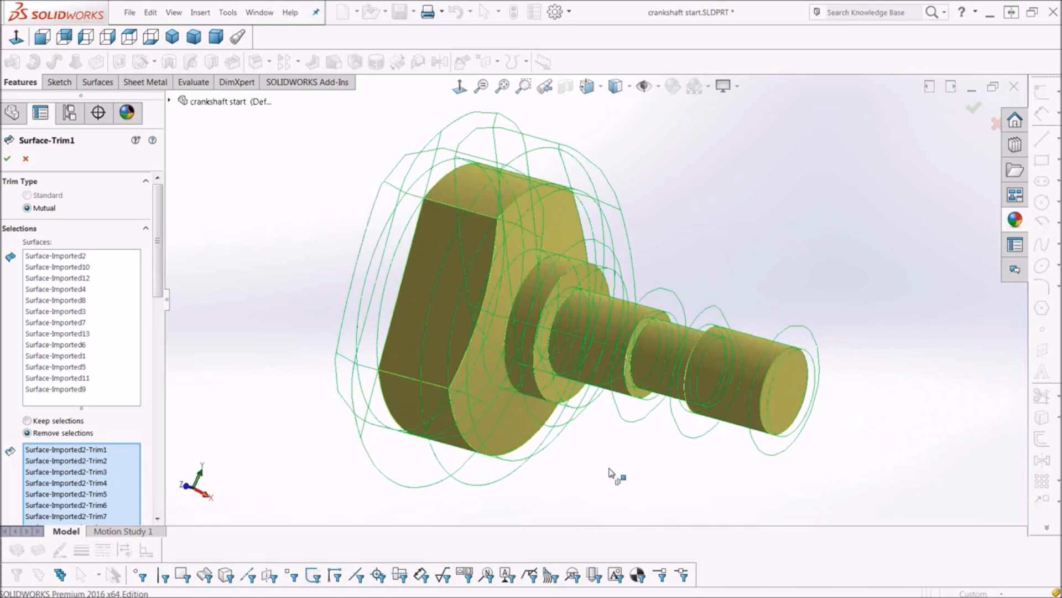
drag(153, 258, 159, 475)
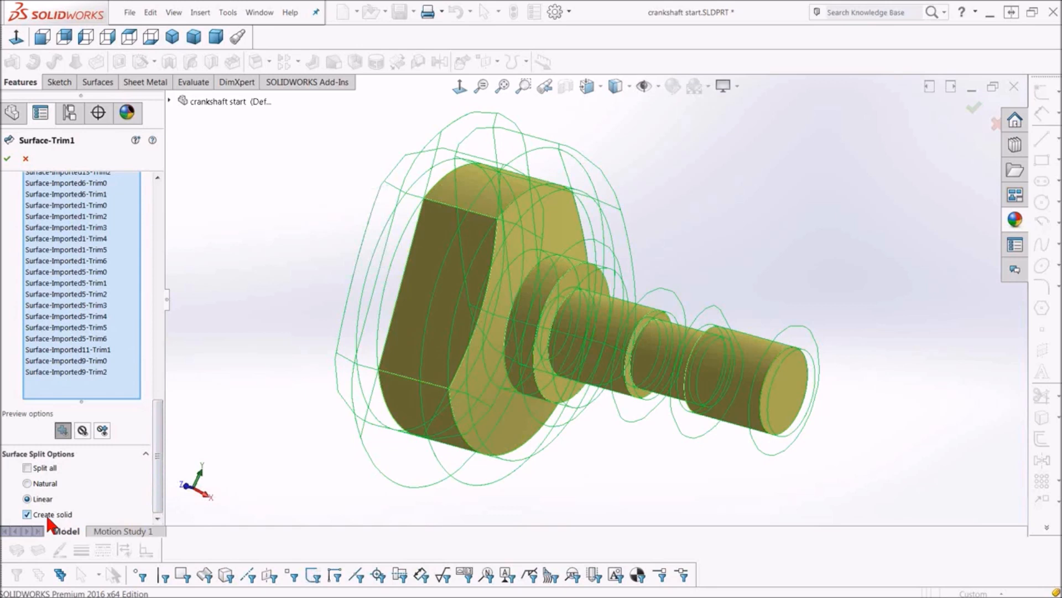
click(9, 160)
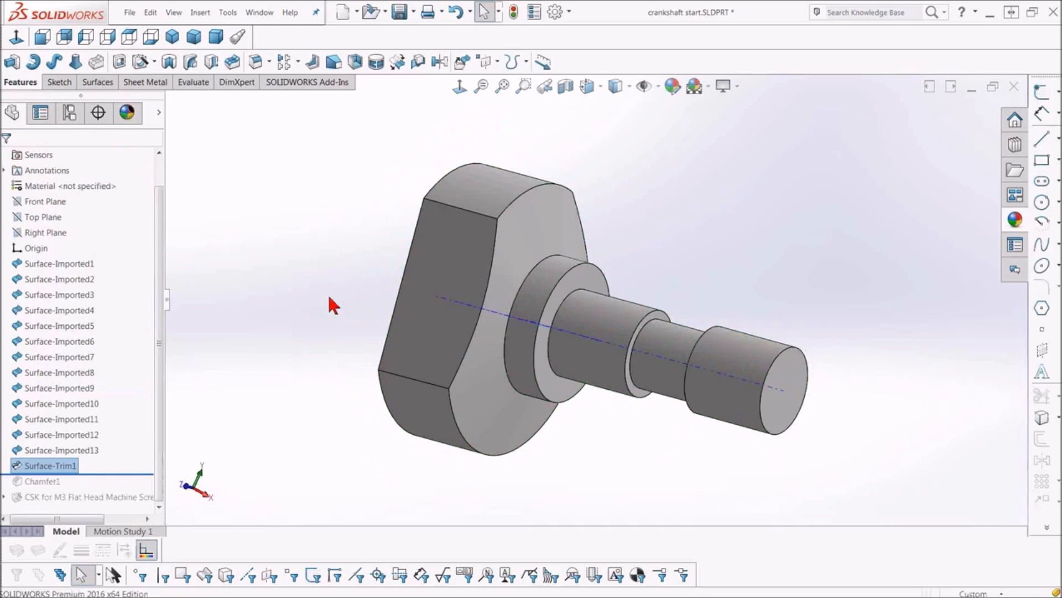
Roll the feature history forward past Chamfer1 and the CSK for M3 Flat Head Machine Screw1 hole
middle_drag(581, 446, 574, 451)
drag(119, 473, 117, 490)
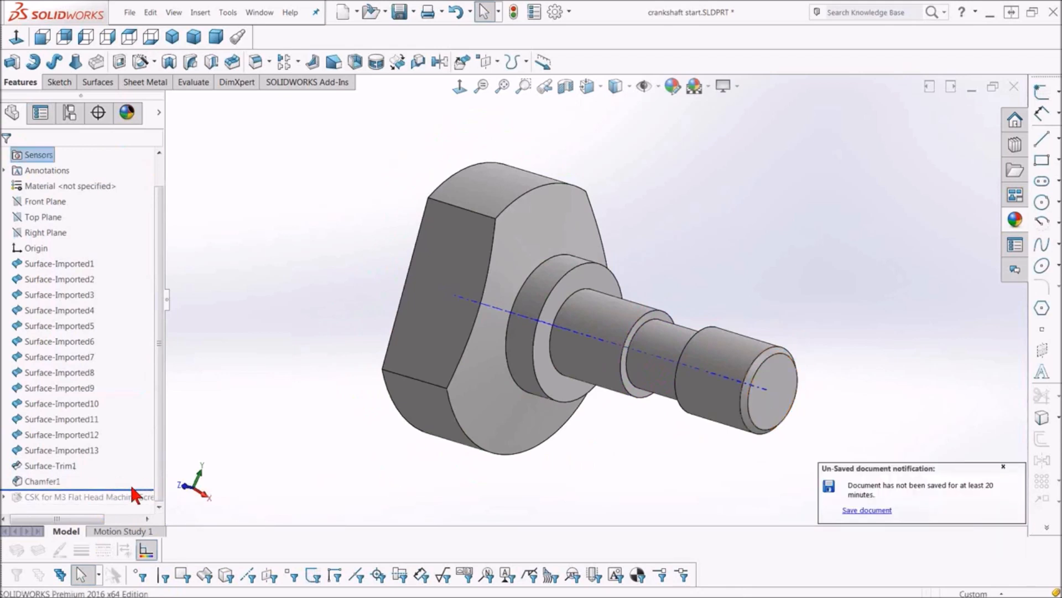
drag(137, 487, 135, 504)
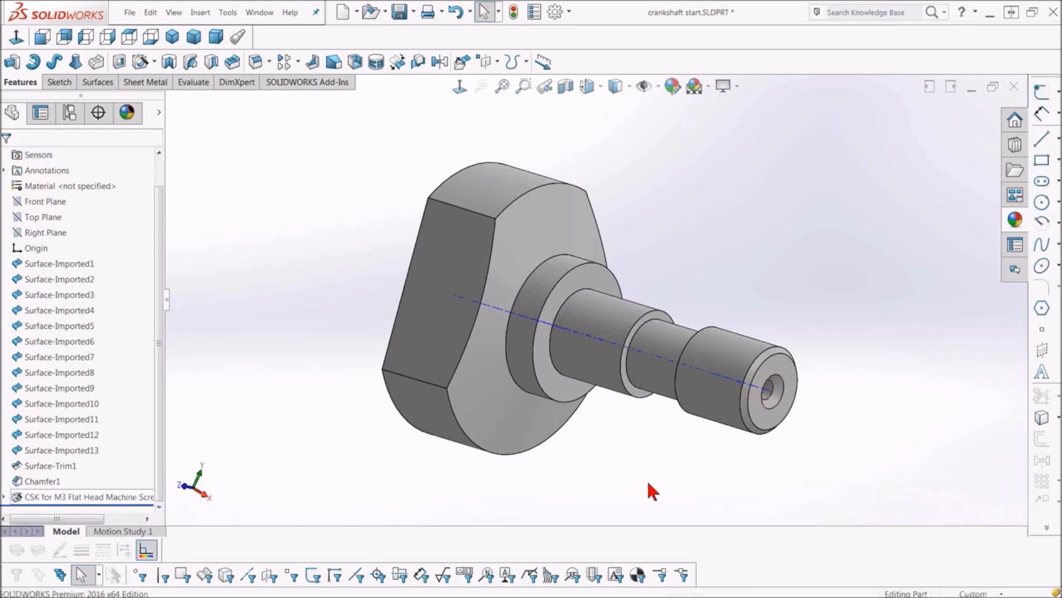
mouse_move(647, 479)
middle_down()
mouse_move(595, 475)
mouse_move(623, 489)
mouse_move(664, 481)
middle_up()
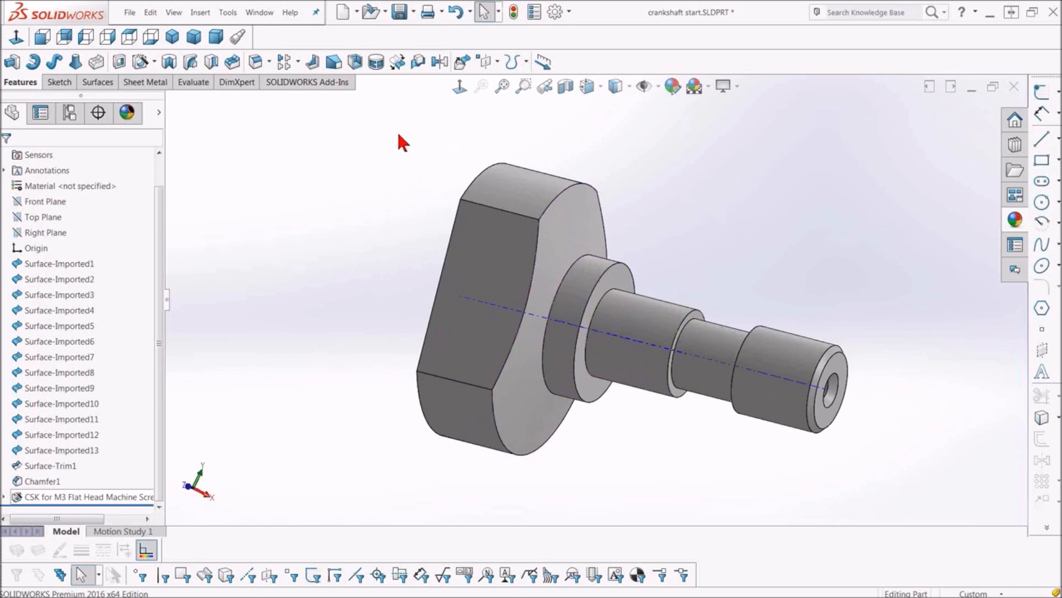
Save the part on the desktop in IGES format, using the presenter's first name followed by 1 as the file name
click(413, 14)
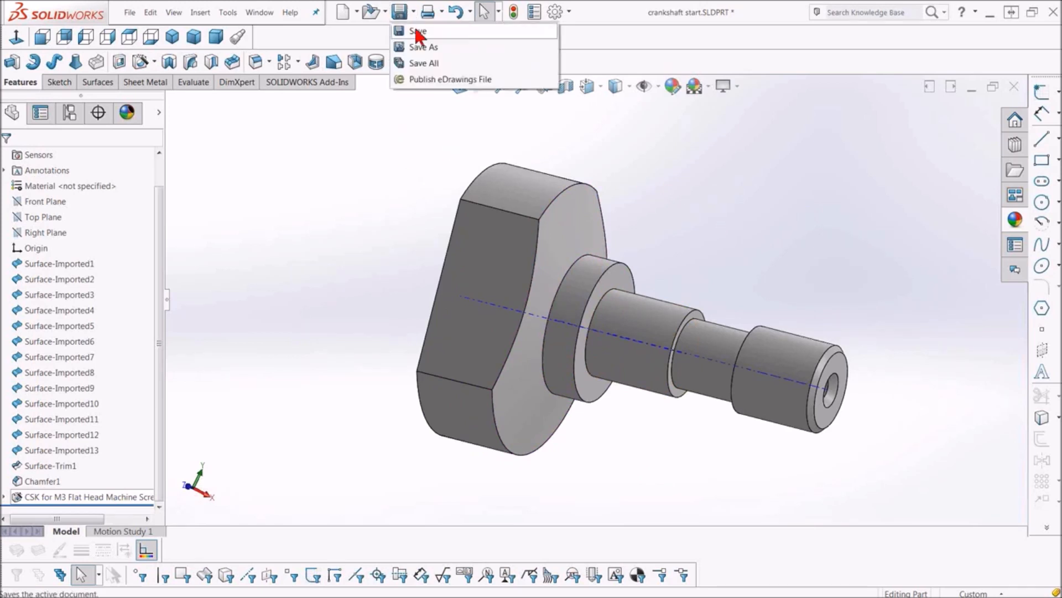
click(417, 47)
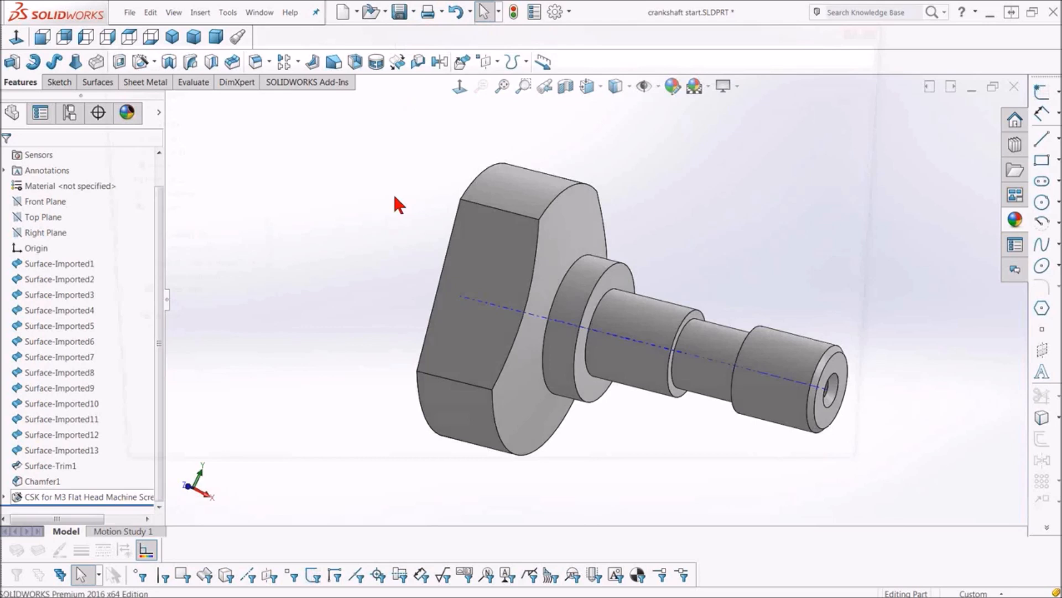
text(t)
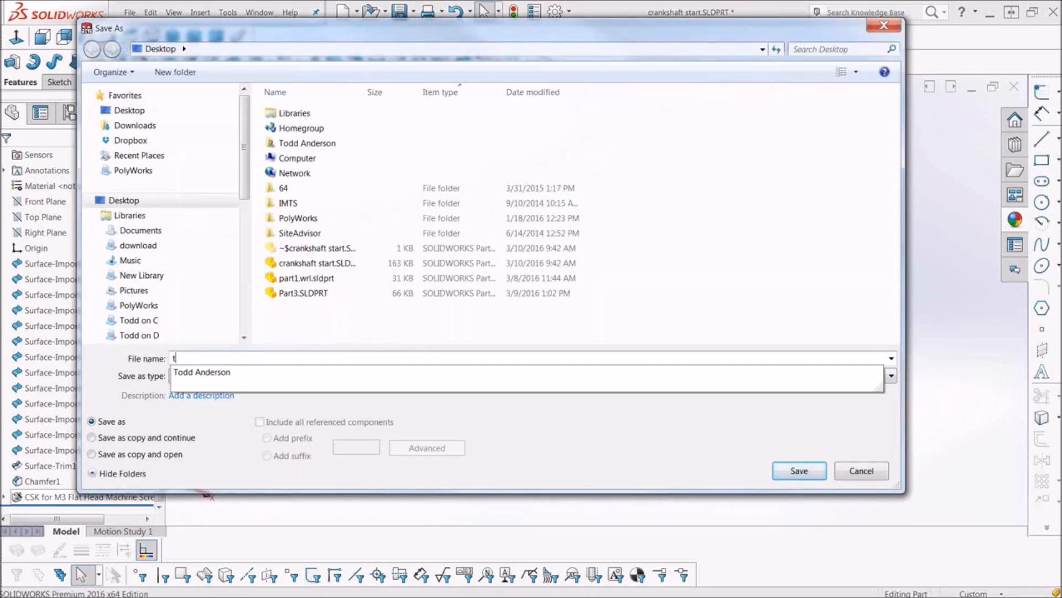
text(odd1)
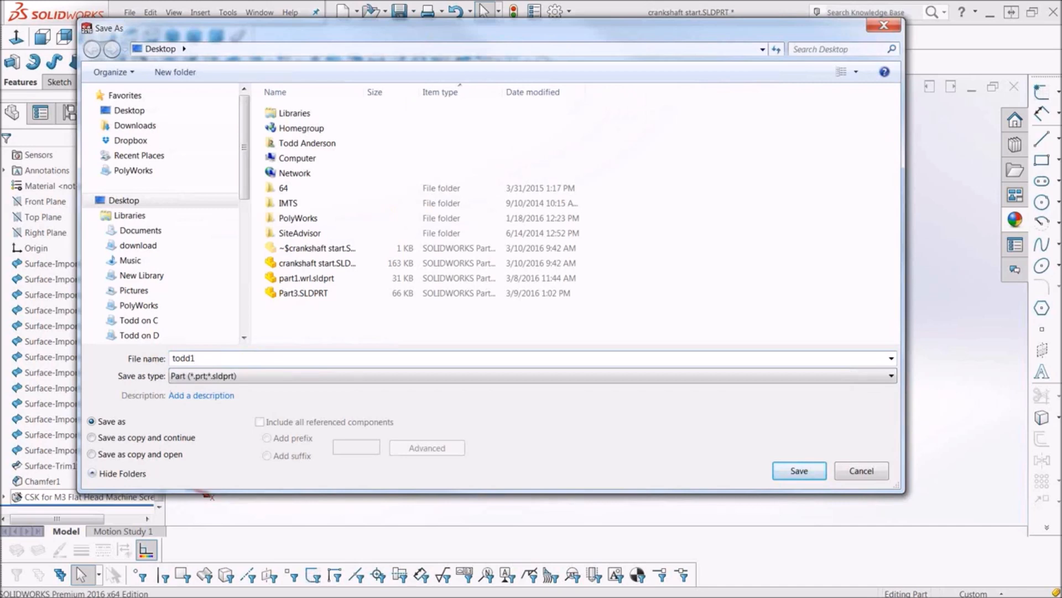
click(325, 376)
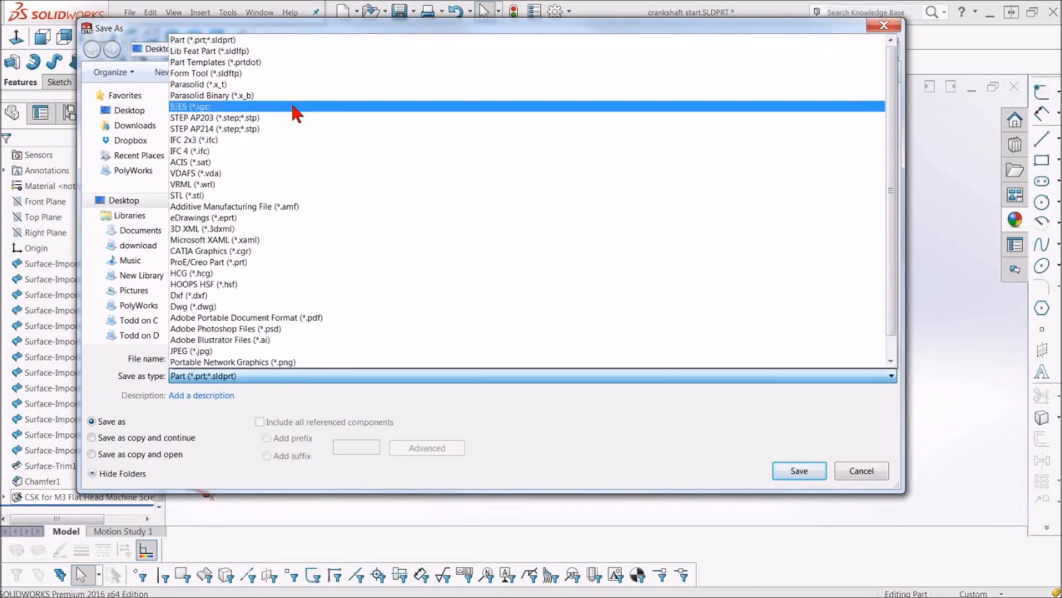
click(293, 108)
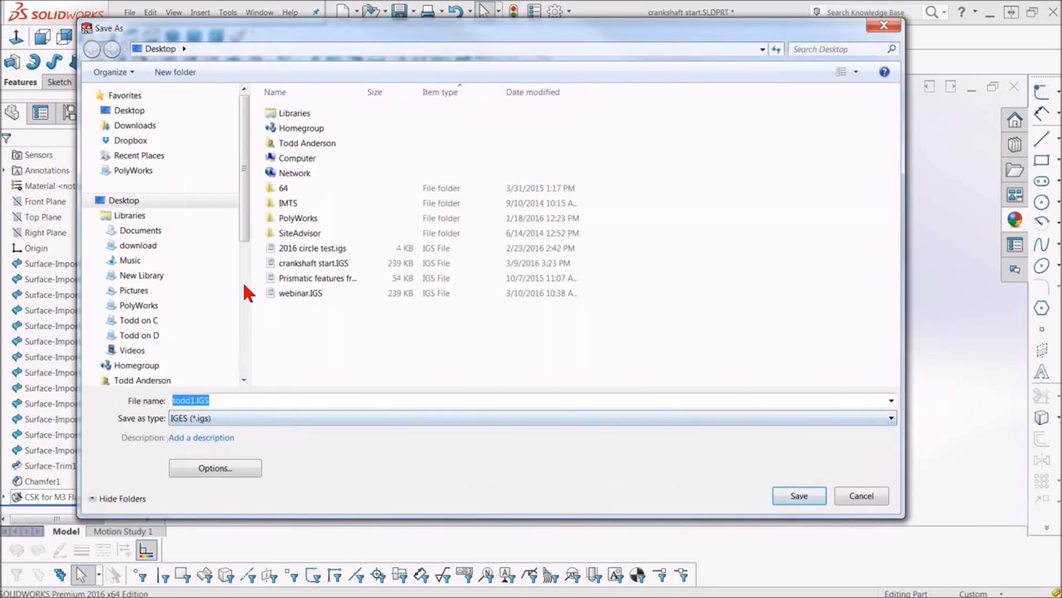
click(193, 199)
click(791, 494)
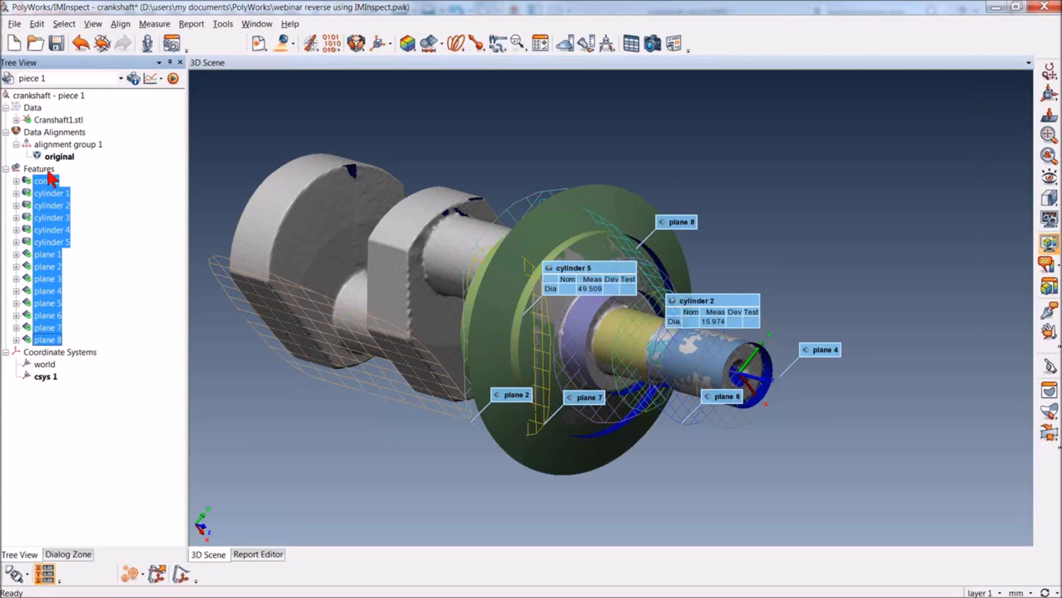
Switch to PolyWorks/IMInspect and import the newly saved IGES file from the desktop as a CAD model
click(259, 46)
click(260, 113)
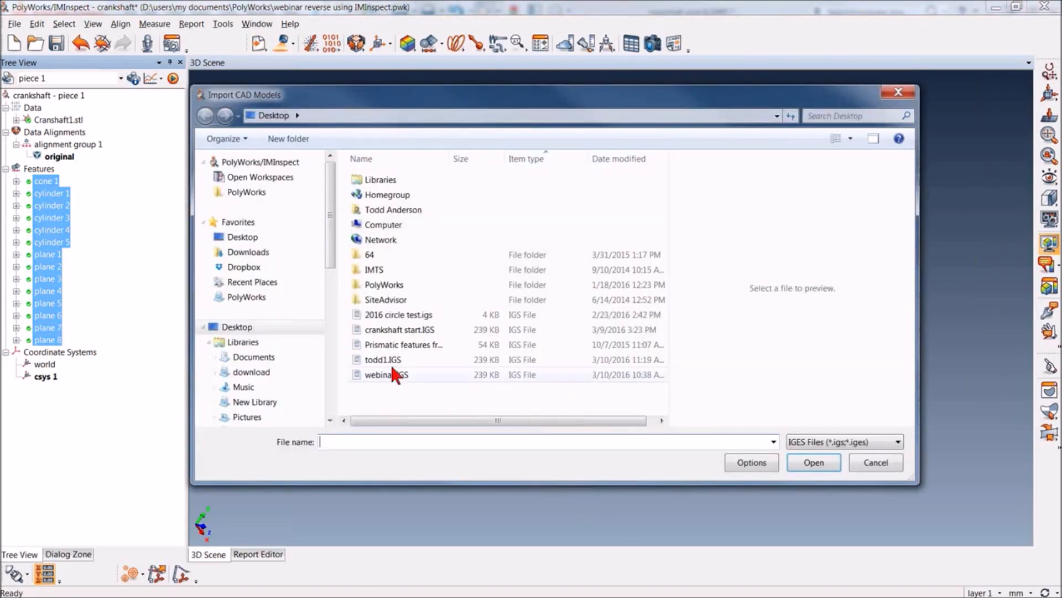
click(387, 359)
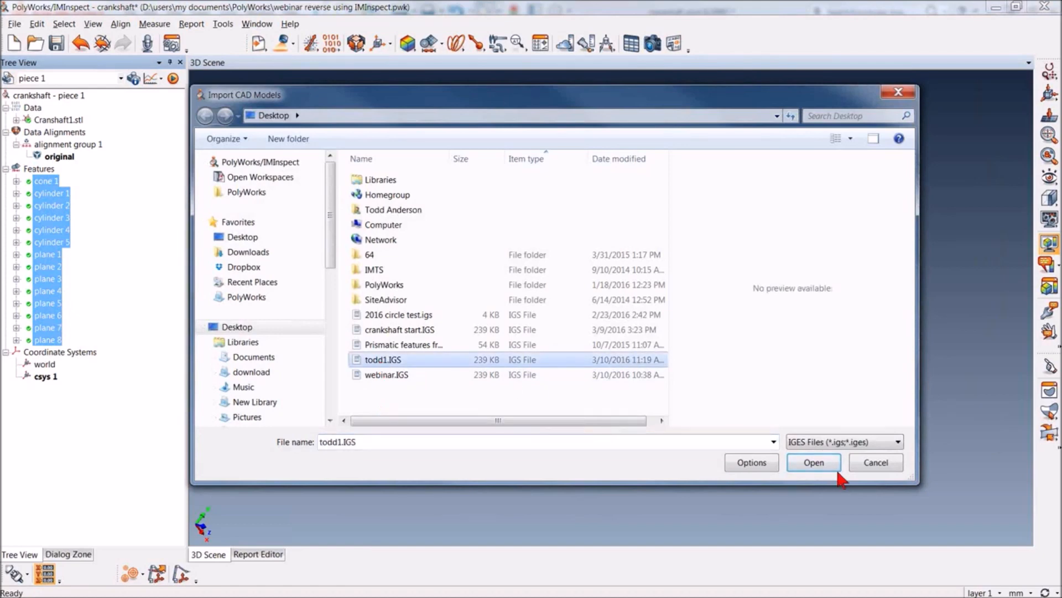
click(815, 462)
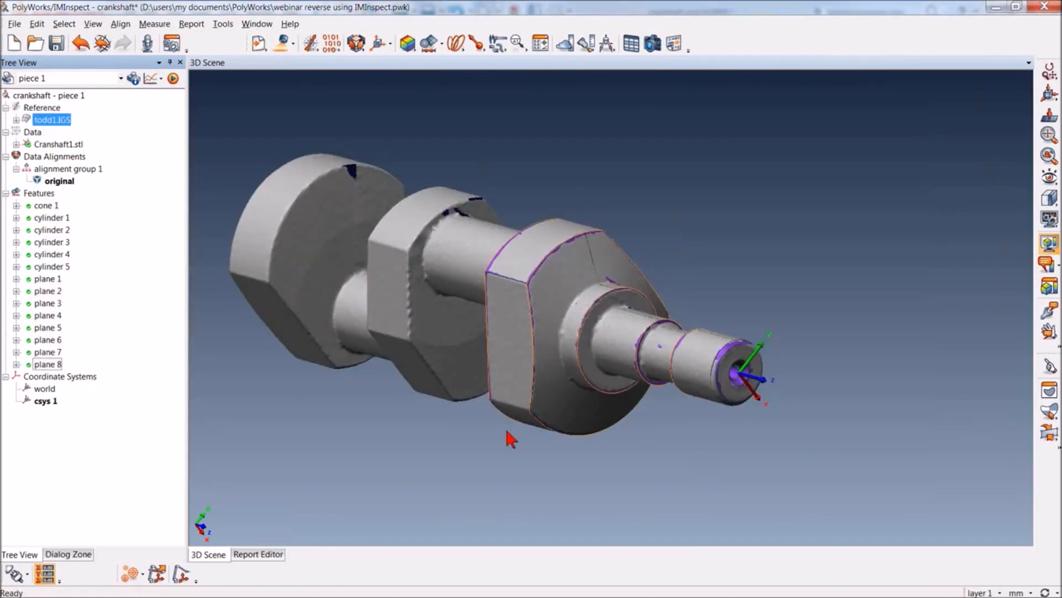
Measure the scan's shortest surface deviations from the imported IGES model with a maximum distance of 1 mm
right_drag(704, 420, 653, 239)
drag(541, 239, 475, 309)
click(408, 44)
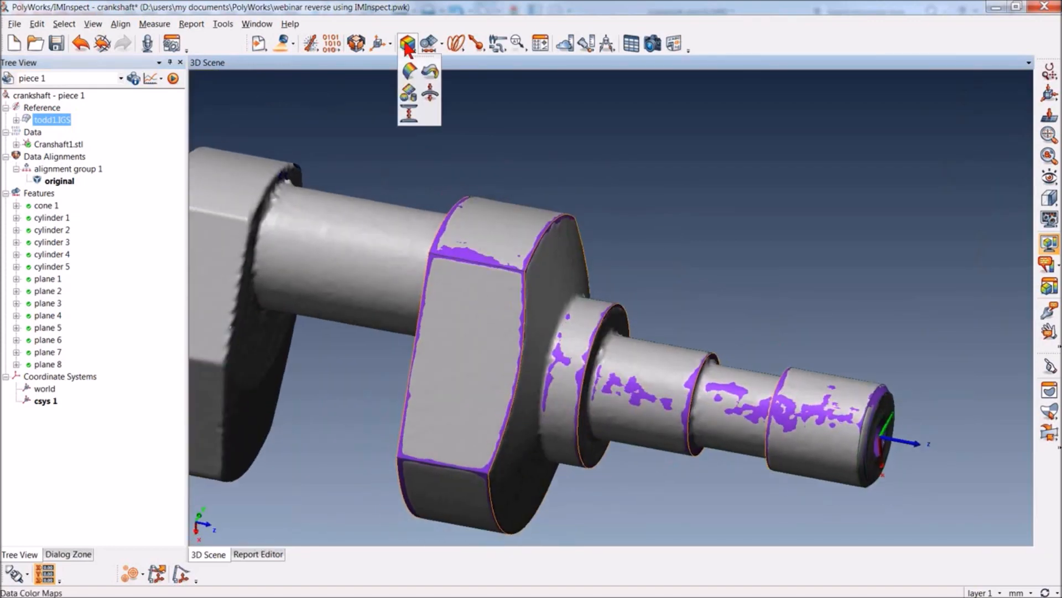
click(409, 74)
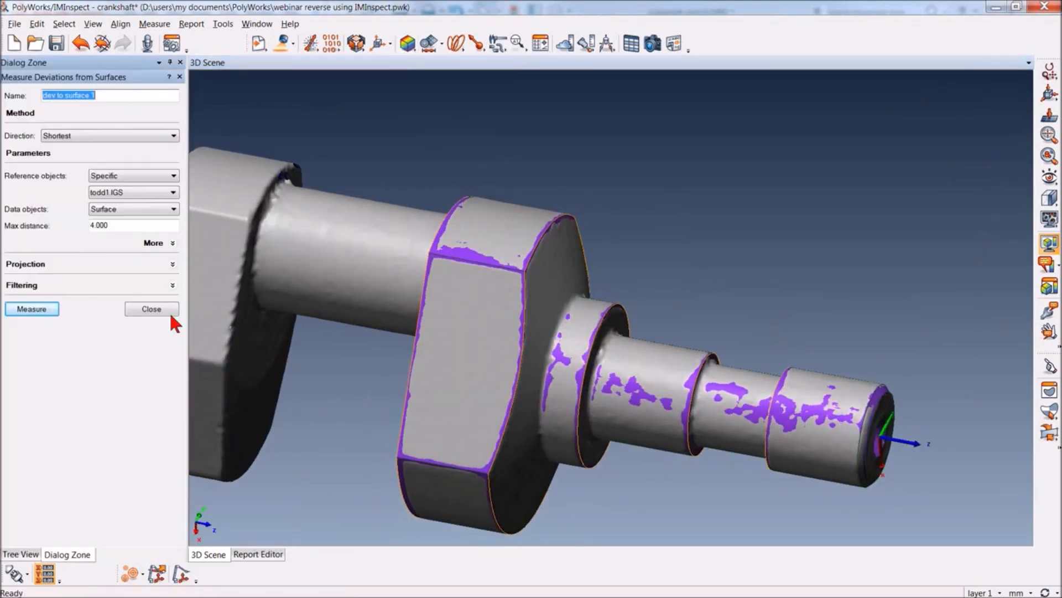
double_click(105, 226)
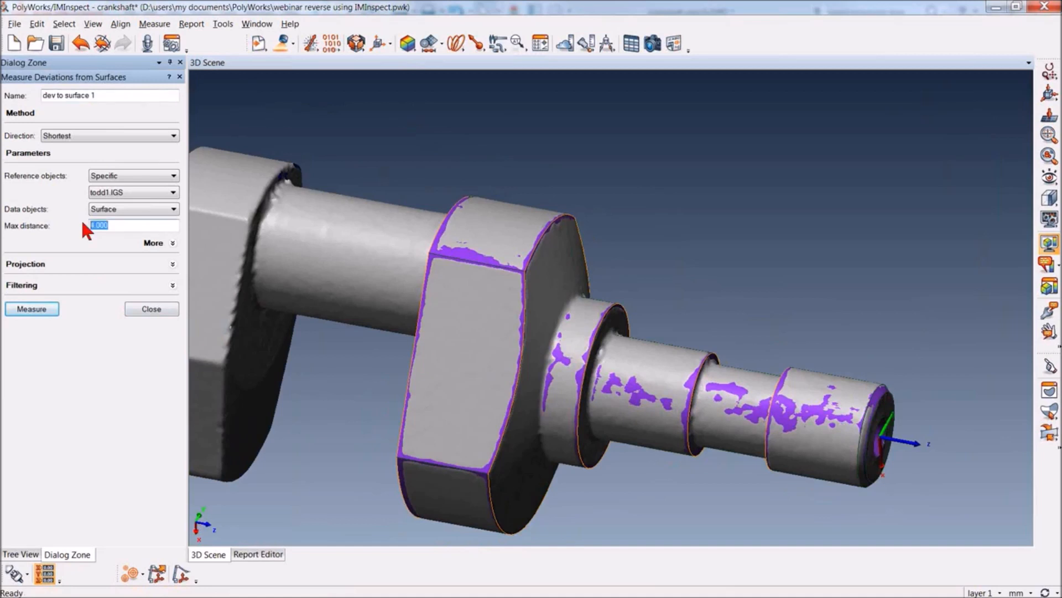
click(29, 311)
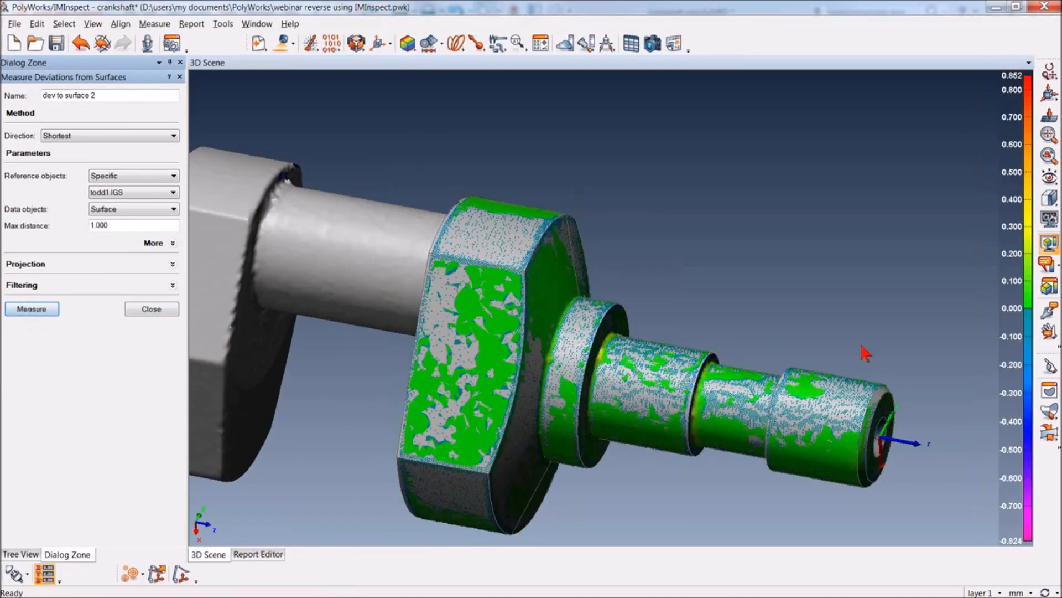
Examine the deviation color map on the modeled crankshaft end from several angles and close the deviation measurement
drag(713, 222, 352, 303)
drag(689, 191, 683, 220)
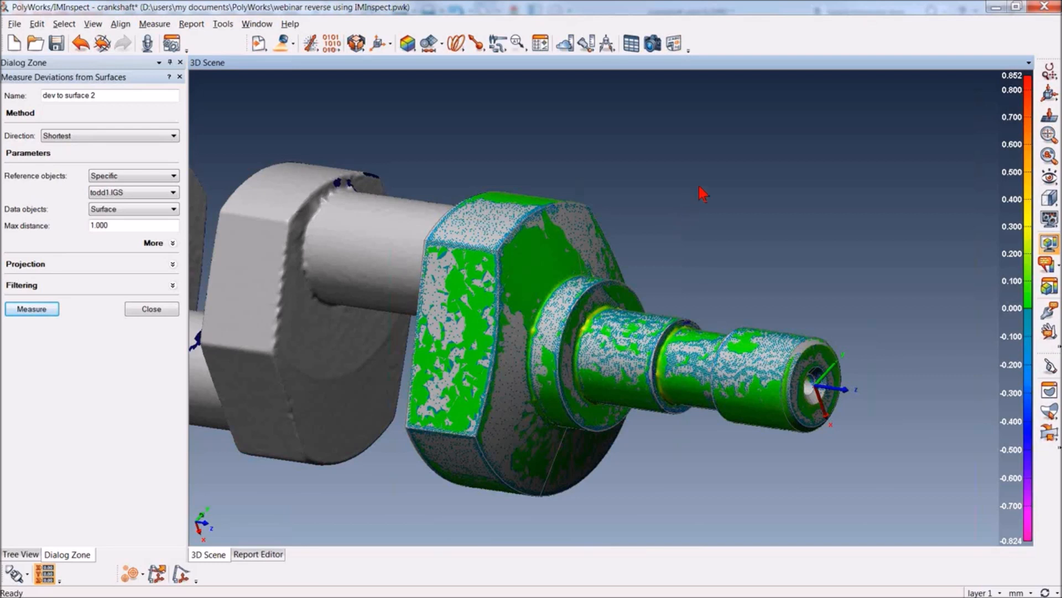
drag(704, 185, 775, 240)
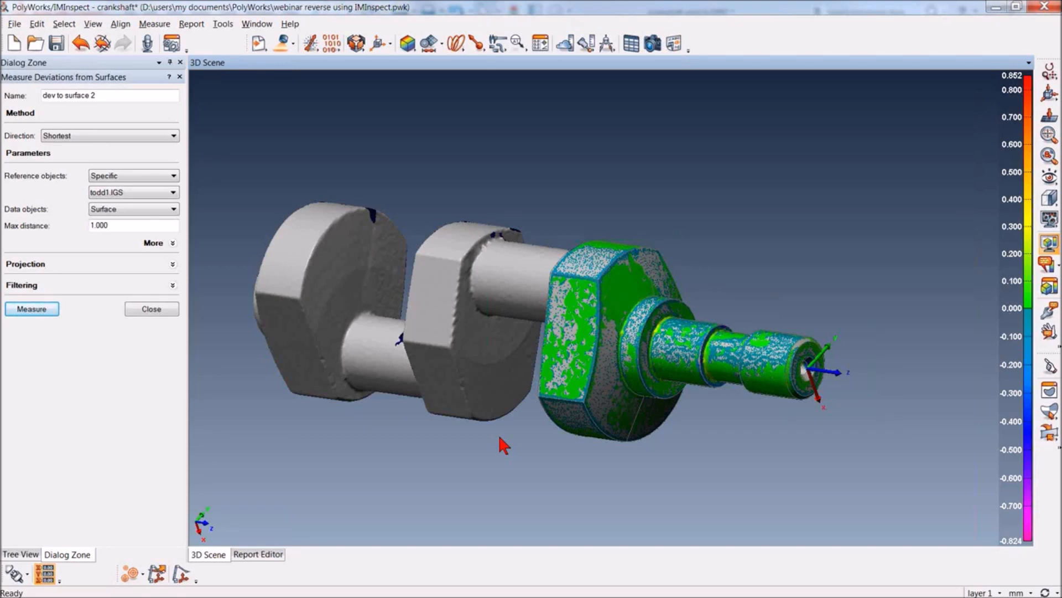
right_drag(761, 471, 747, 310)
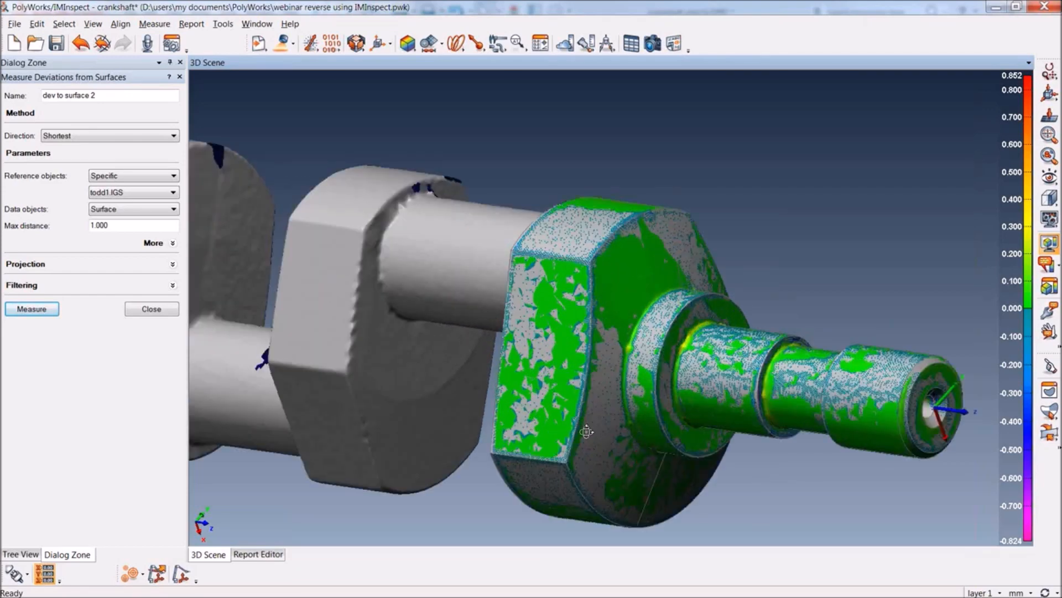
mouse_move(587, 431)
mouse_down()
mouse_move(622, 467)
mouse_move(582, 440)
mouse_up()
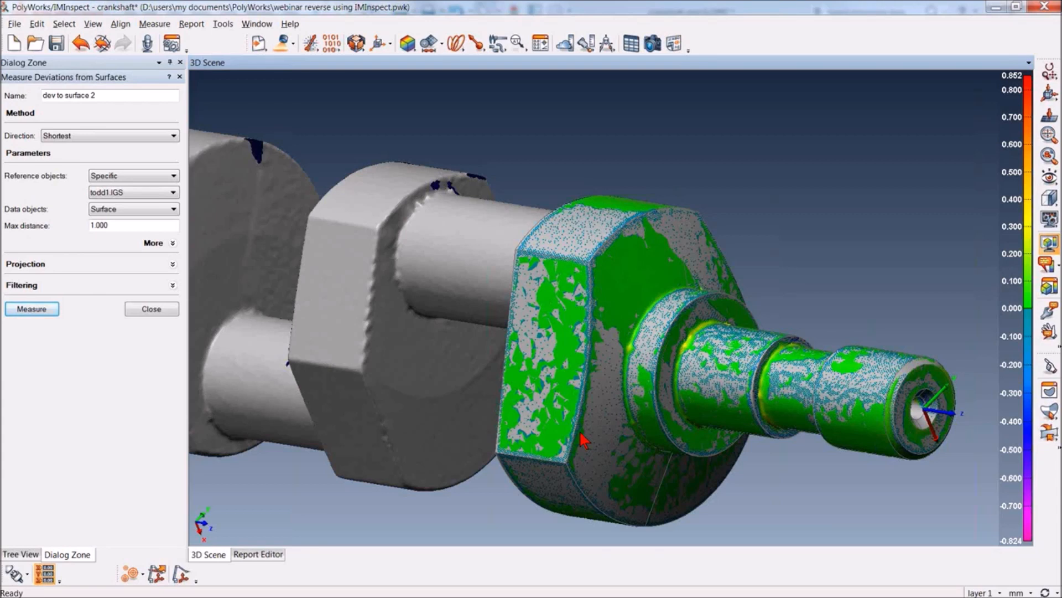
click(165, 310)
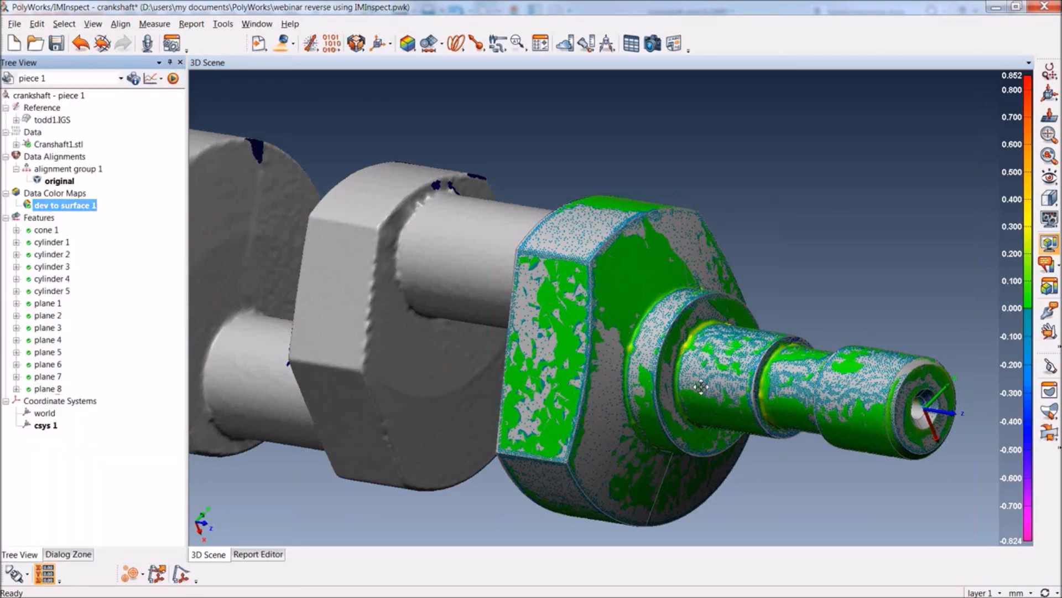
Extract a cylinder primitive from the scanned journal between the color-mapped web and the adjacent middle web
middle_drag(696, 385, 725, 383)
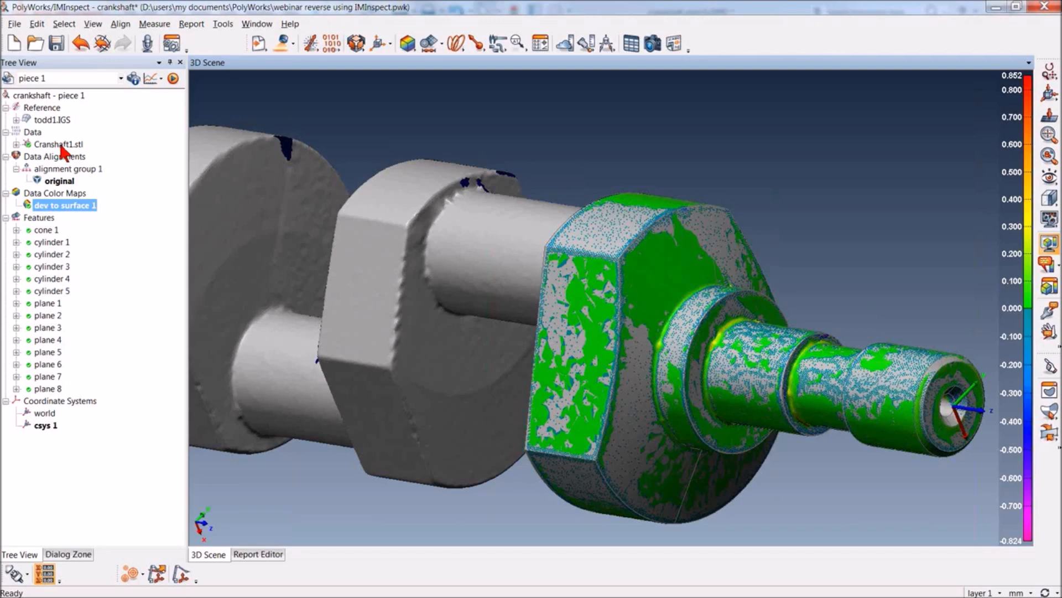
middle_drag(679, 386, 694, 381)
drag(693, 380, 759, 374)
middle_drag(759, 374, 842, 406)
click(441, 44)
click(451, 72)
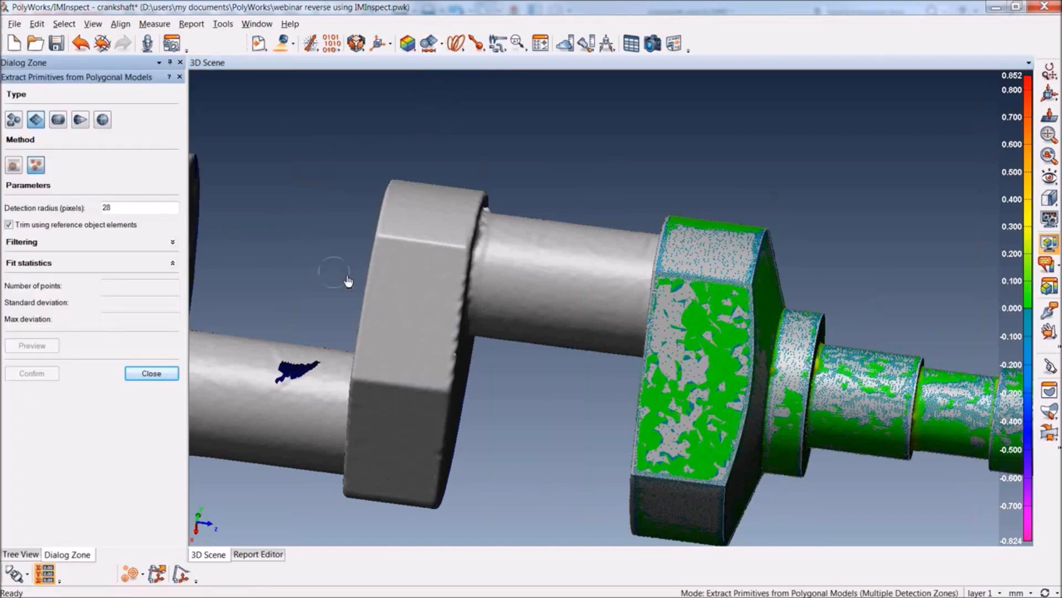
click(57, 120)
click(569, 283)
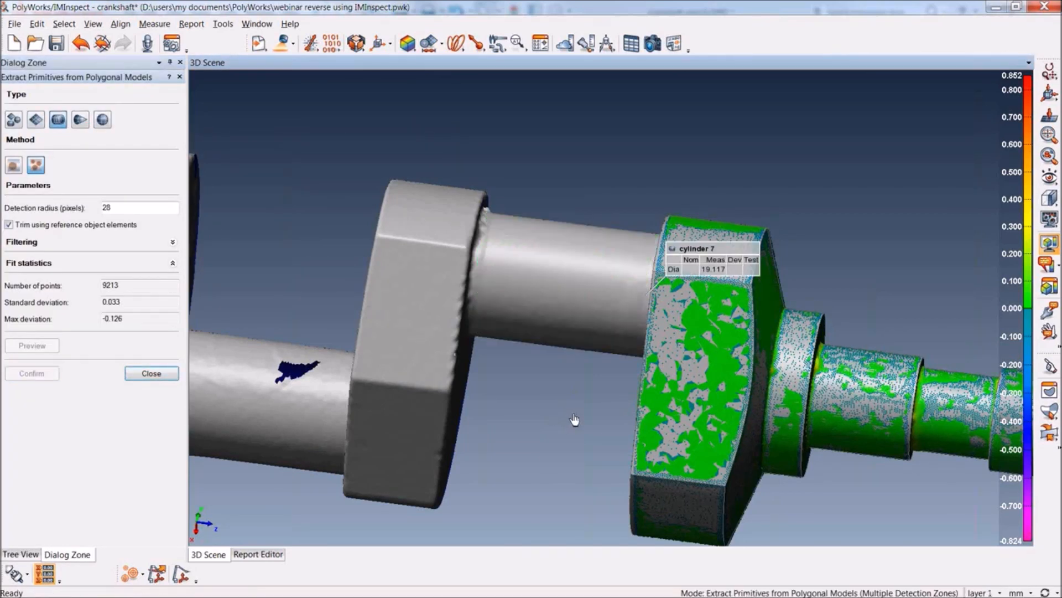
click(155, 373)
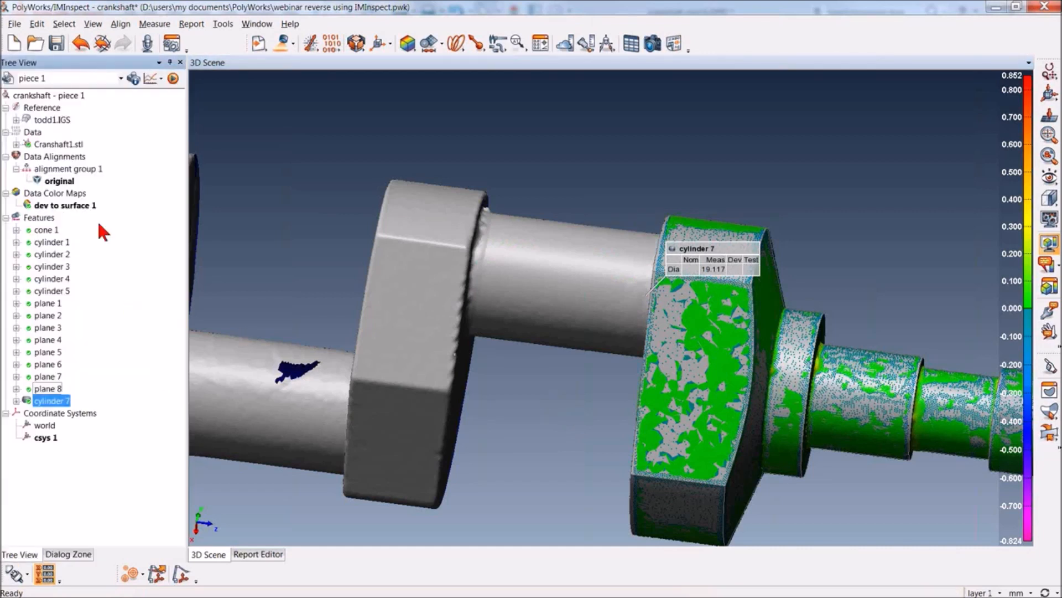
Hide the IGES model and the scan, and resize the new journal cylinder by growing it 10 mm and shrinking it 2 mm
middle_click(36, 118)
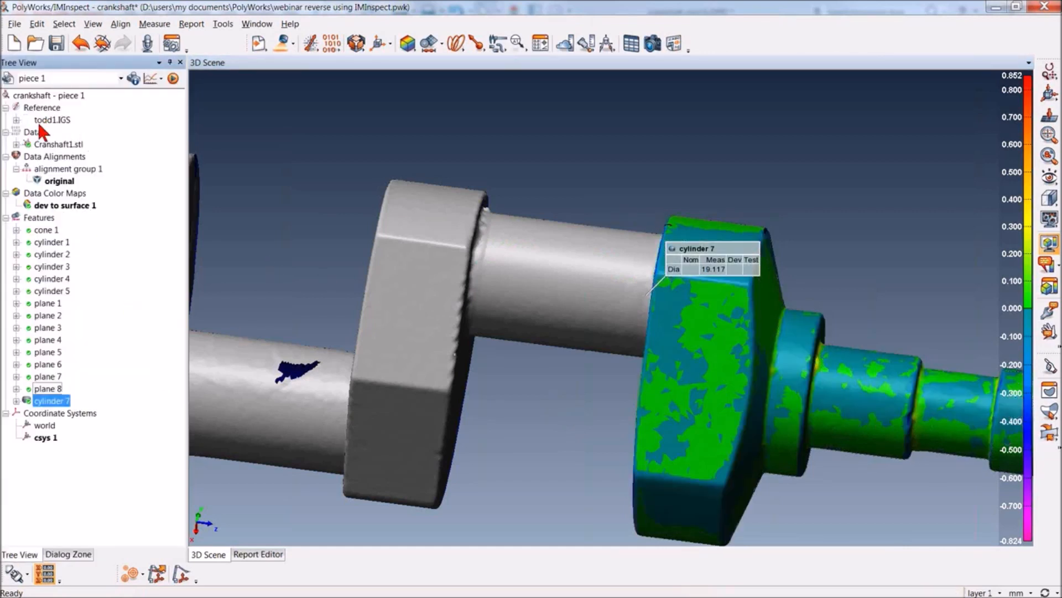
middle_click(45, 143)
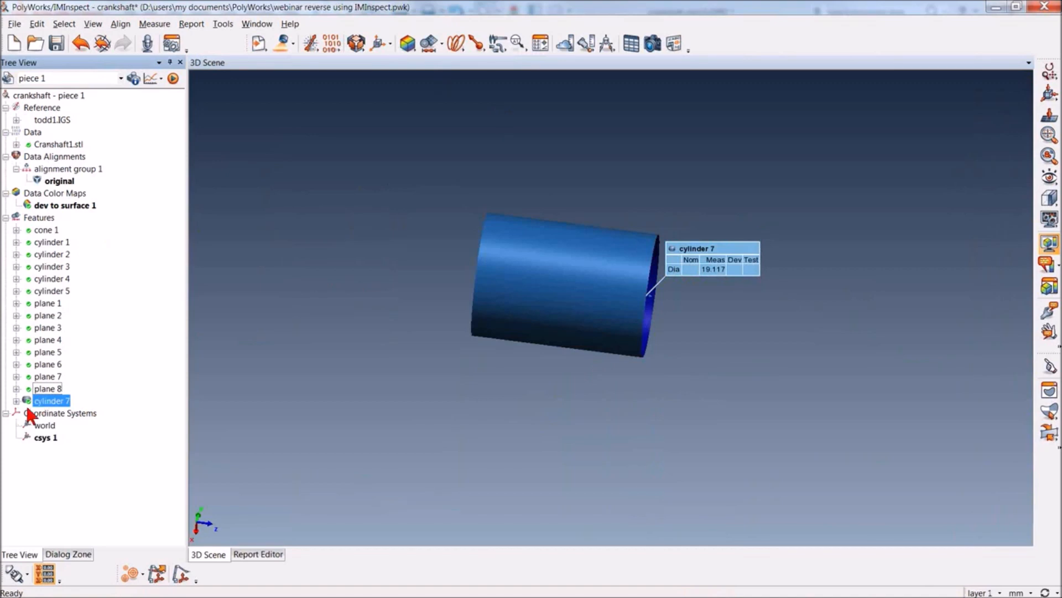
right_click(47, 402)
mouse_move(119, 250)
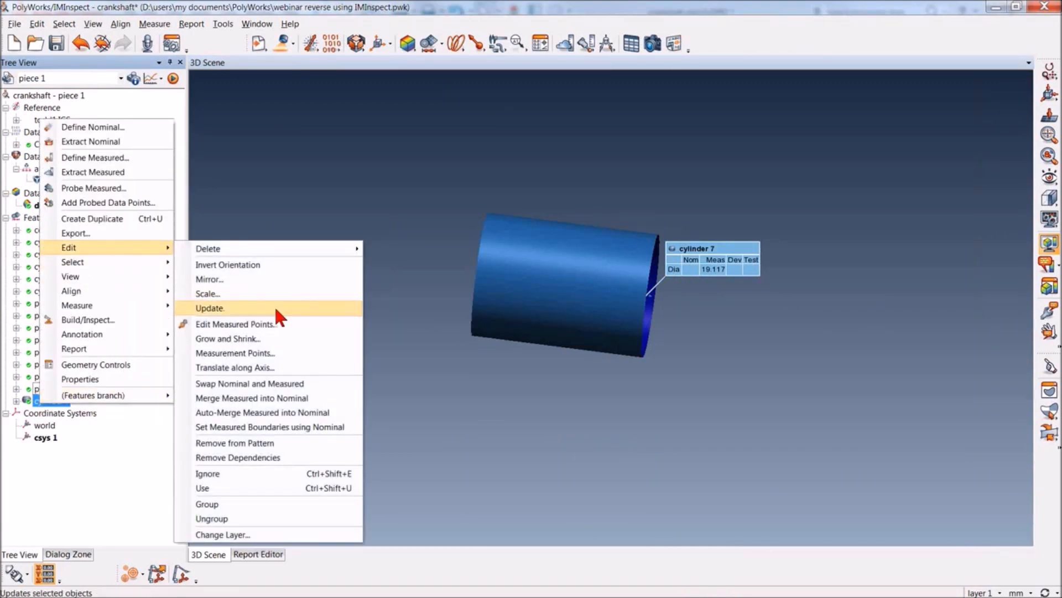
click(265, 338)
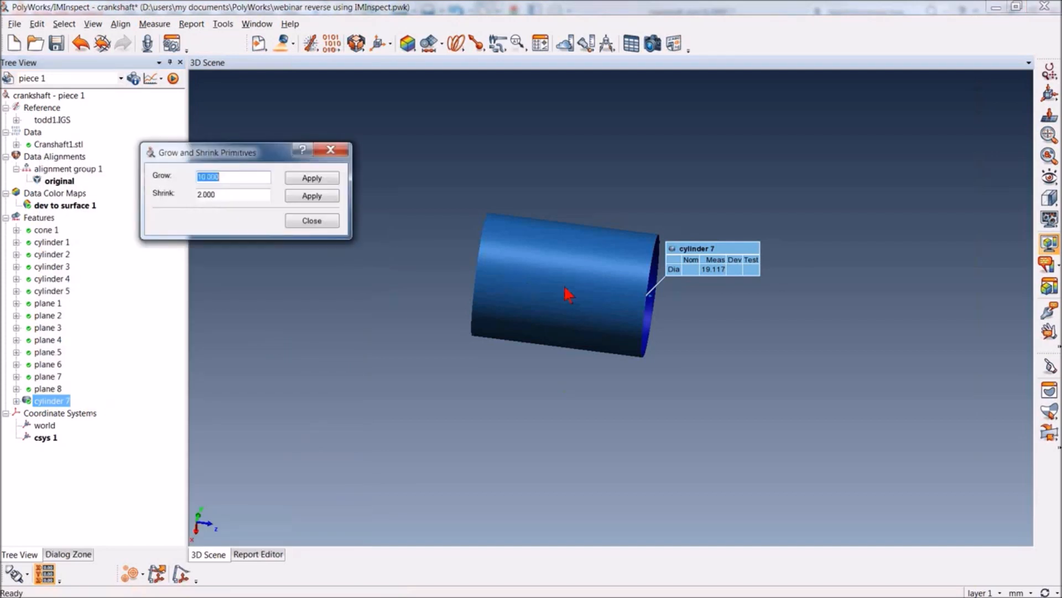
click(293, 178)
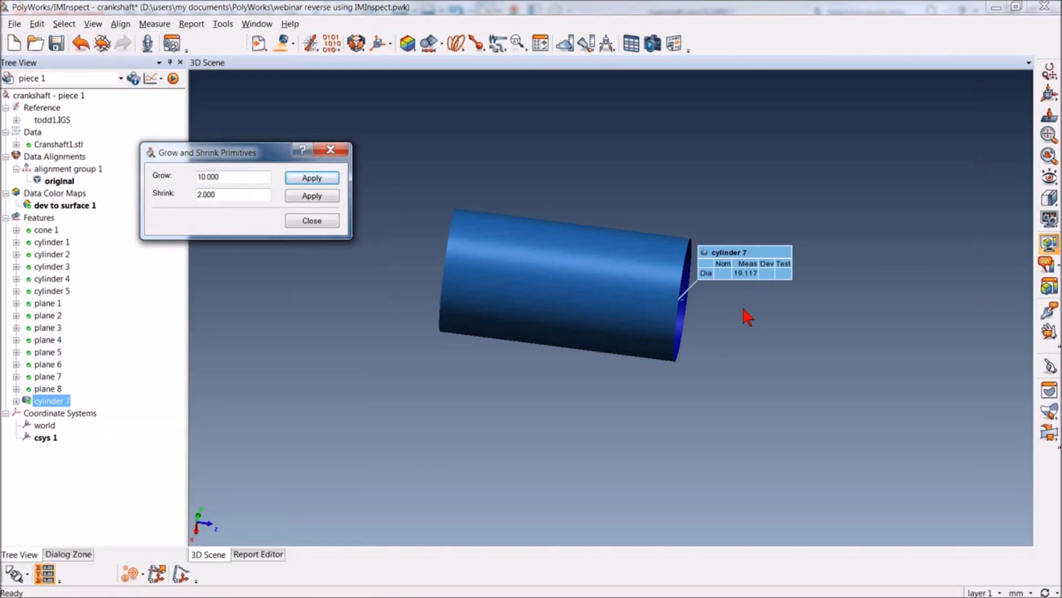
click(305, 194)
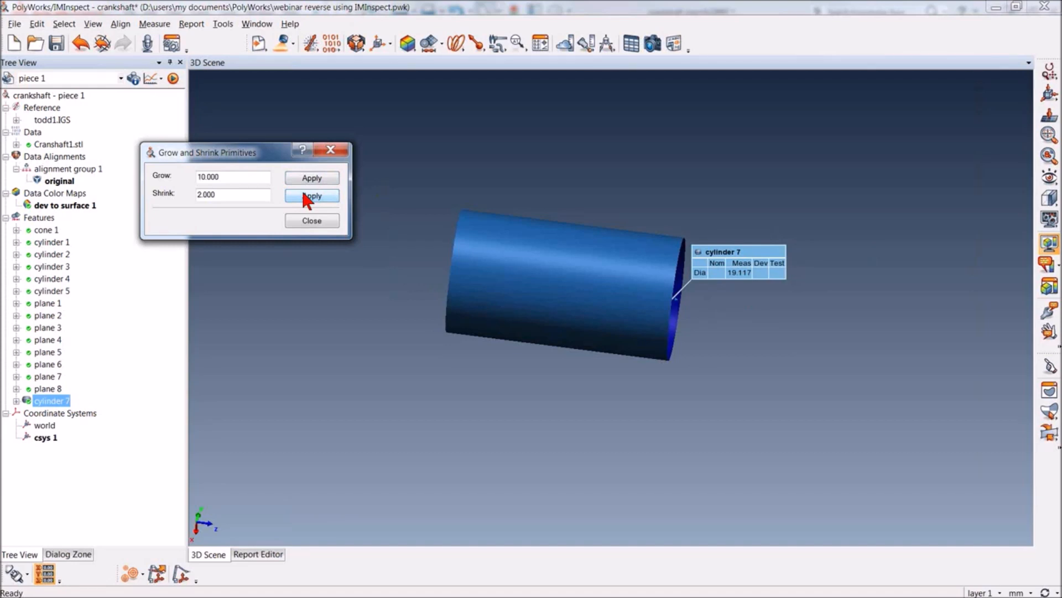
click(312, 221)
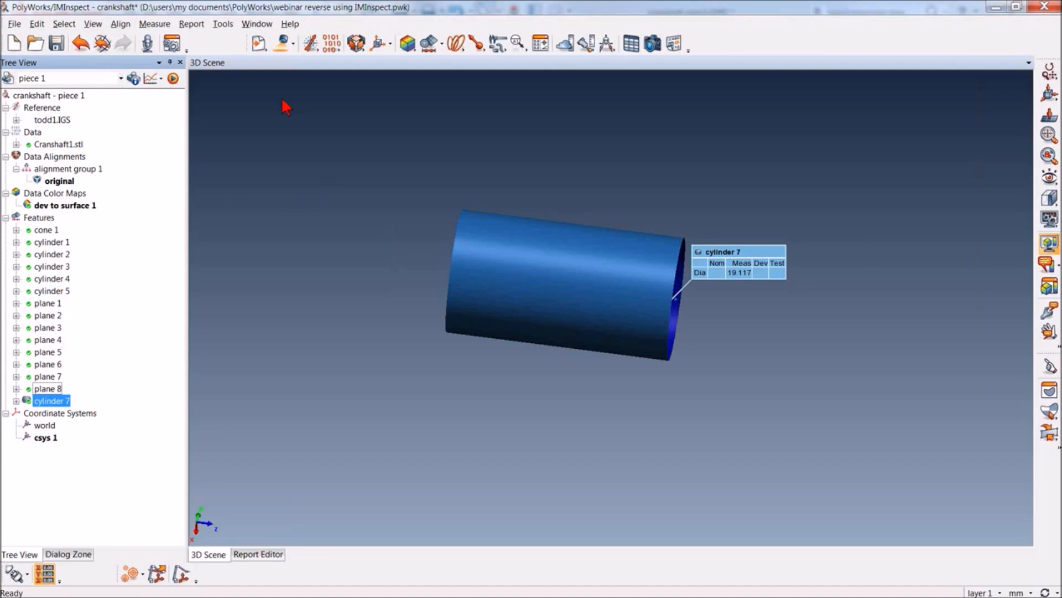
Review the IMInspect options for Features, including Create dependencies and the default extraction parameters, and close the options
click(225, 24)
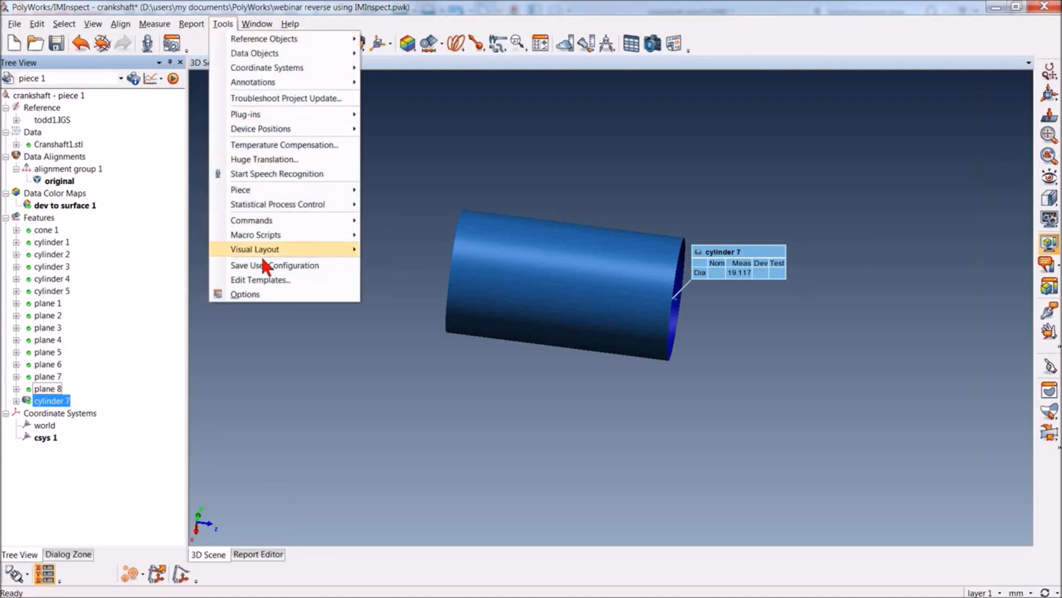
click(252, 297)
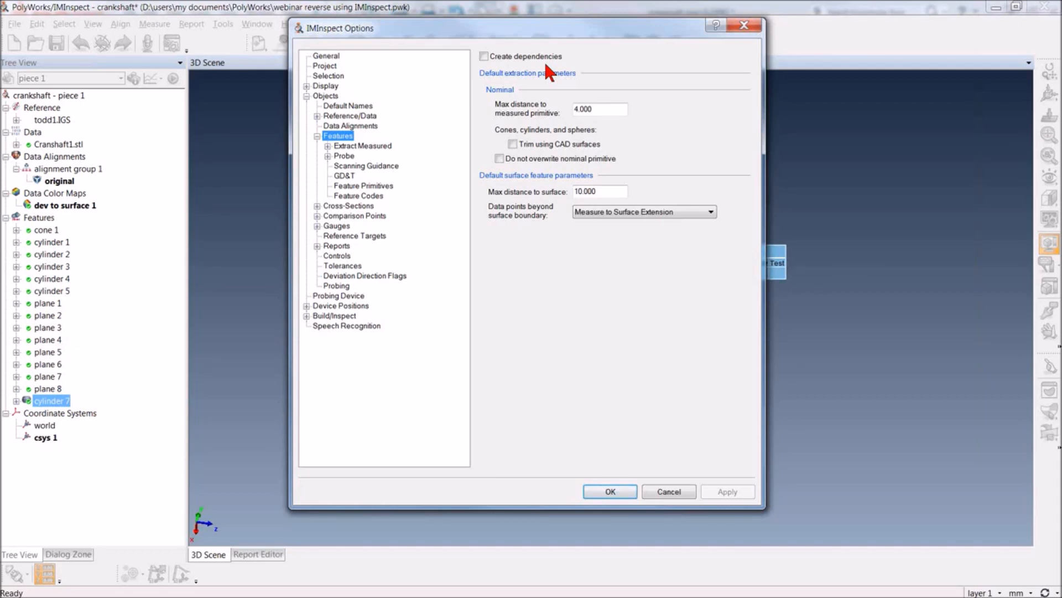
click(610, 492)
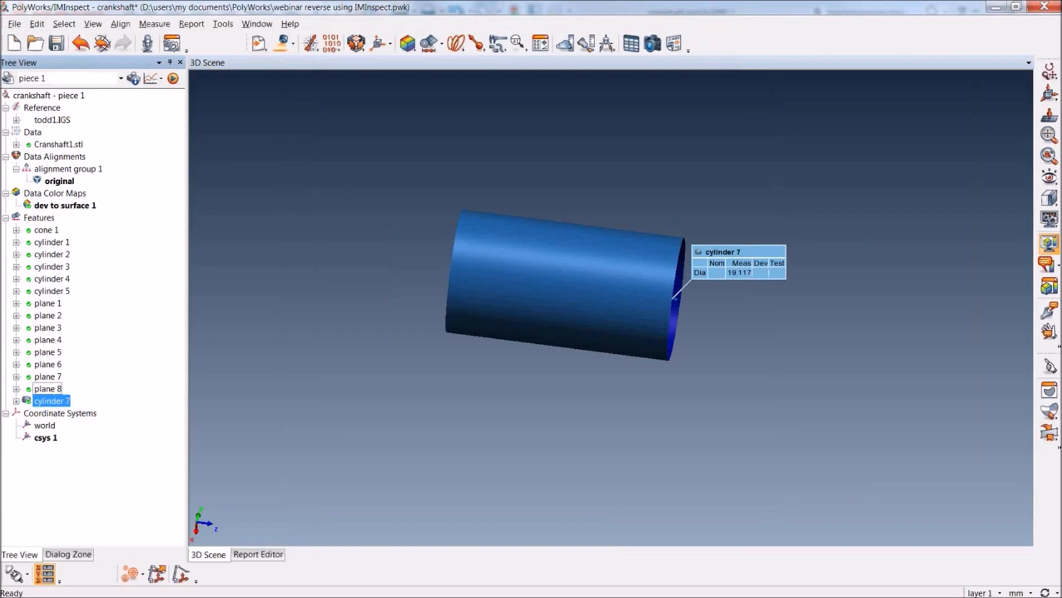